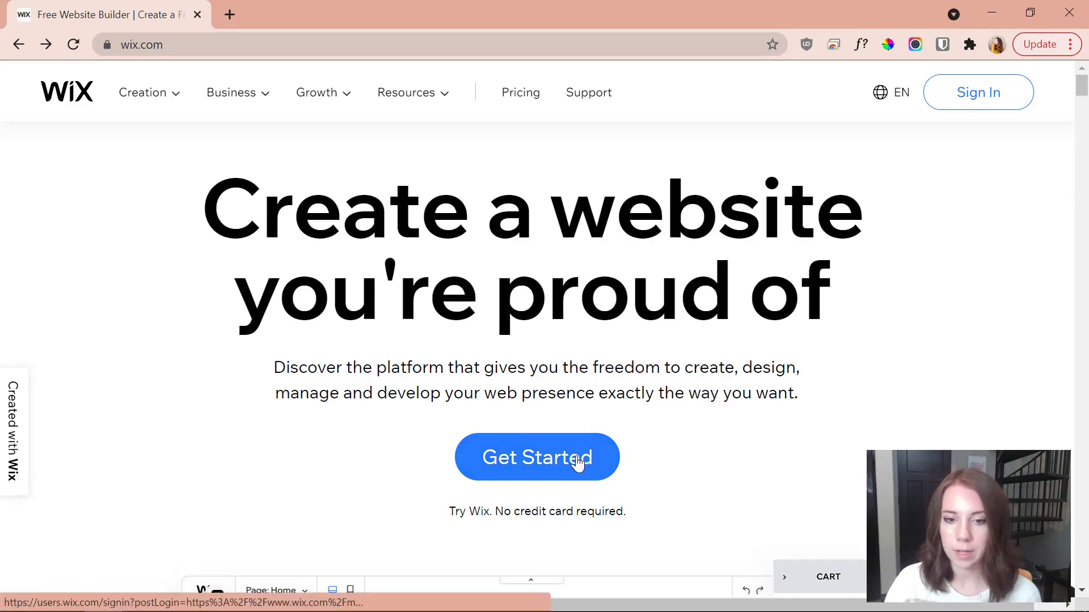
Create a new Online Store website and choose to build it with the Editor from a template.
left_click(577, 462)
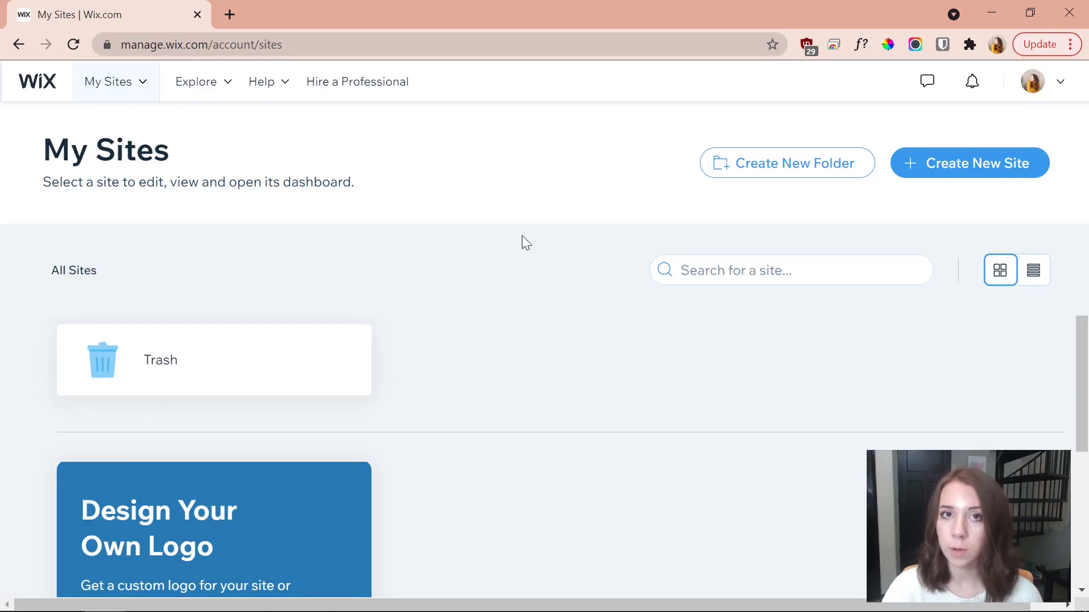
left_click(961, 172)
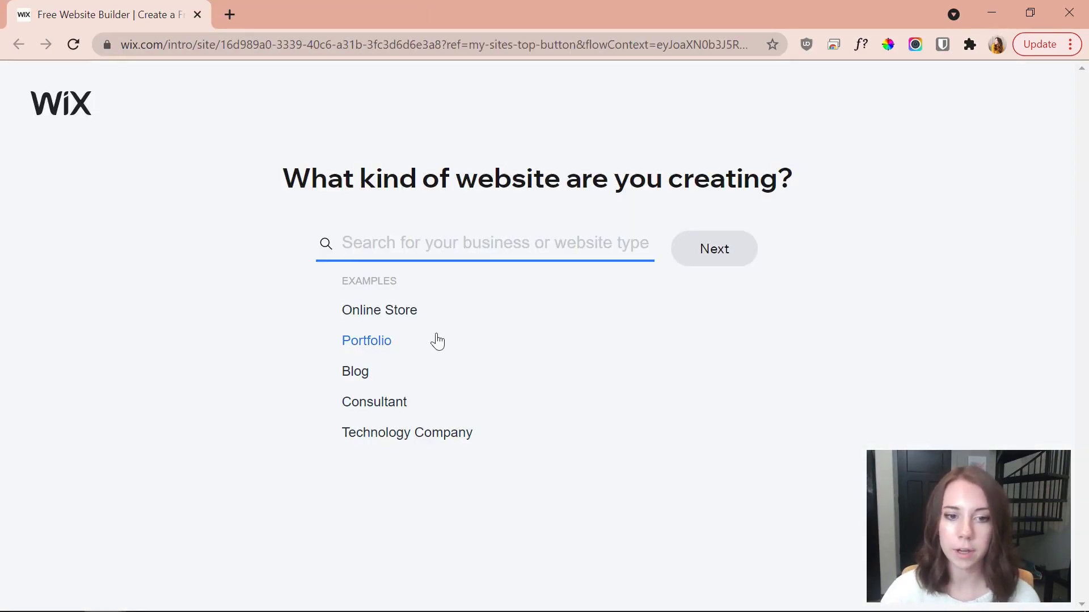
left_click(413, 314)
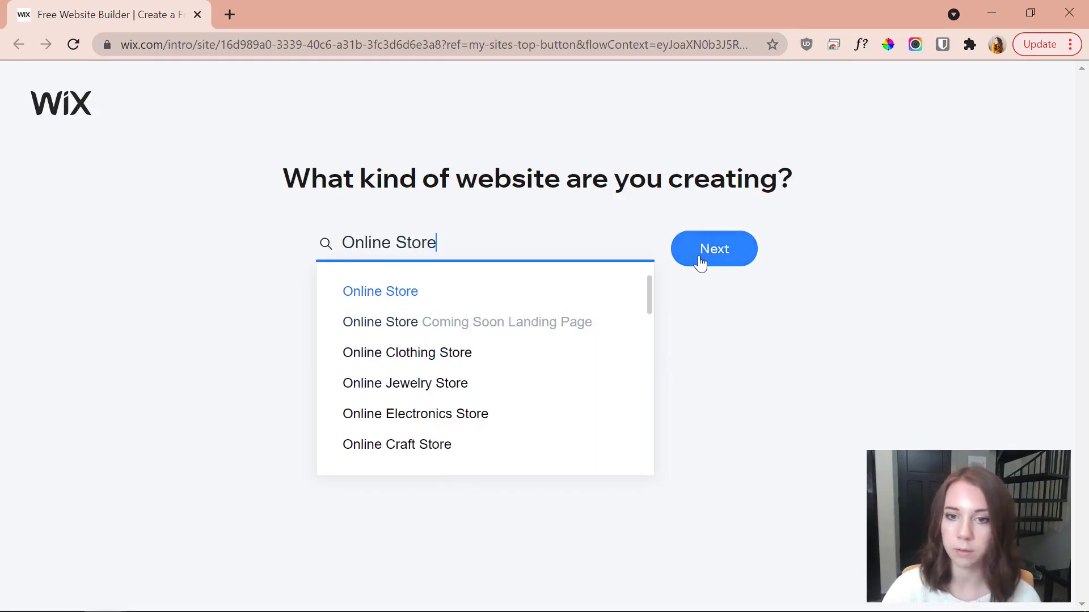
left_click(677, 241)
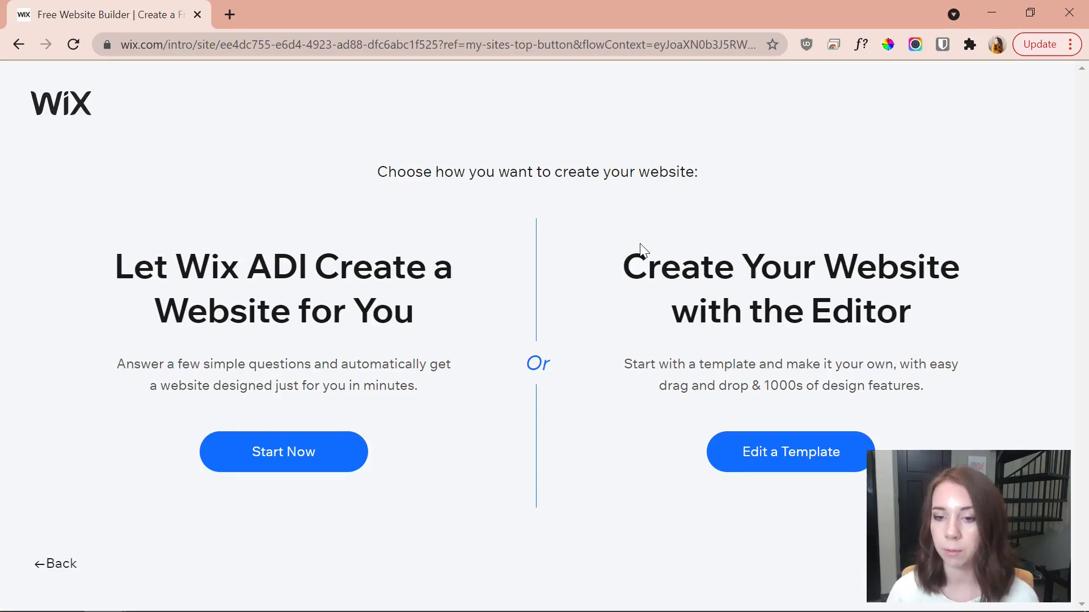
left_click(796, 456)
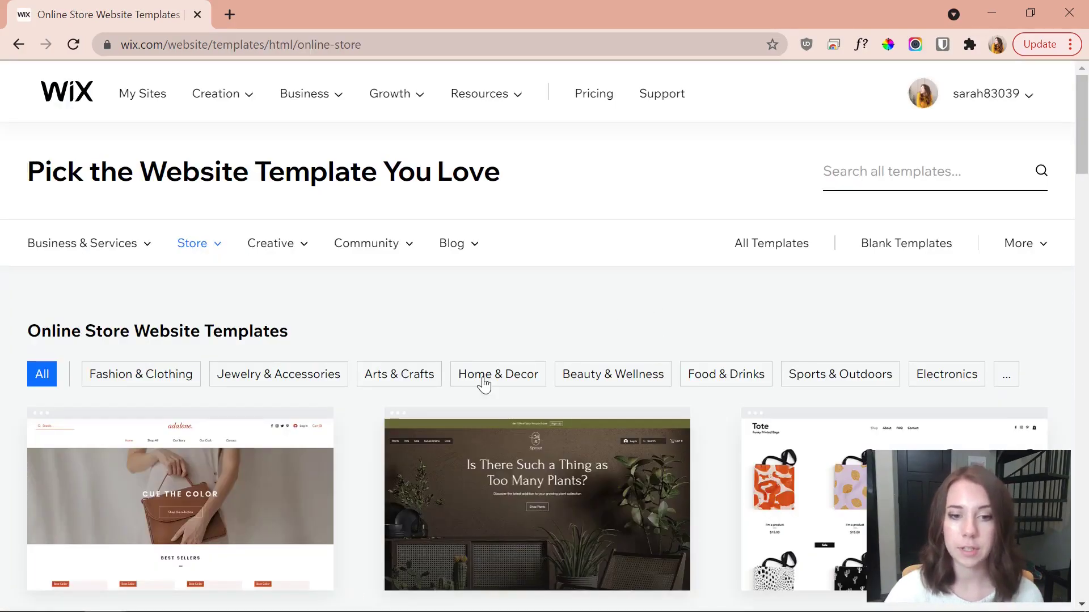
Filter the online store templates to the Fashion & Clothing category and browse them.
scroll(589, 280, "down", 3)
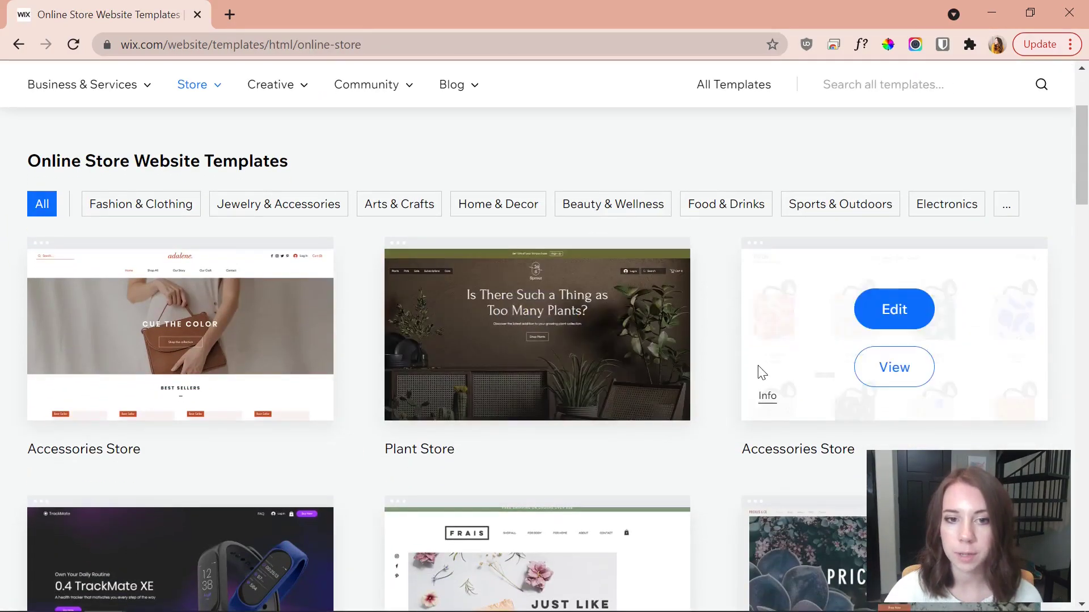
scroll(272, 352, "down", 3)
scroll(291, 348, "up", 6)
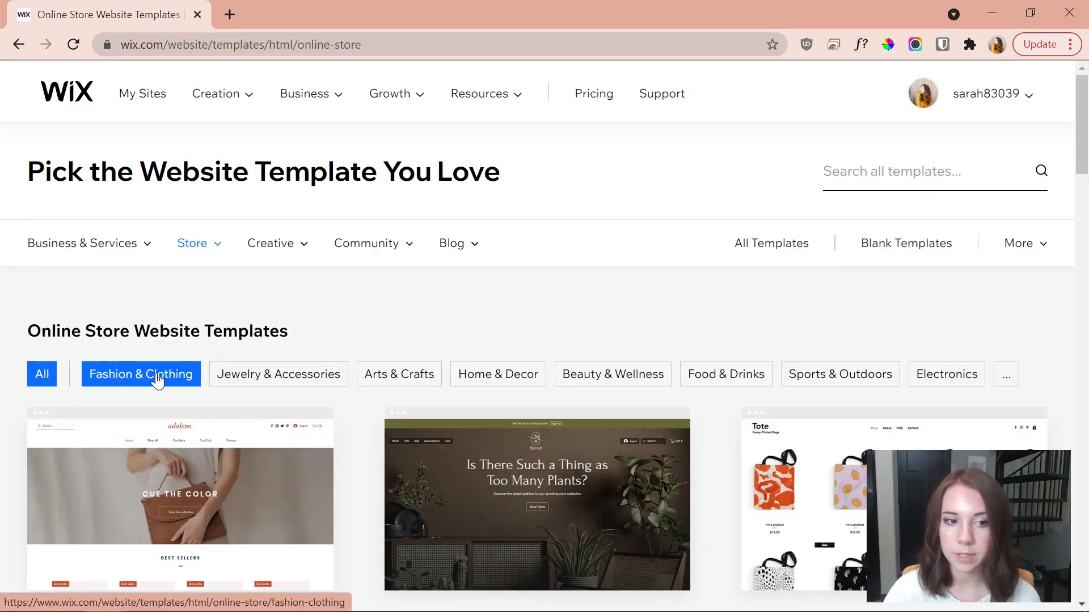
left_click(187, 383)
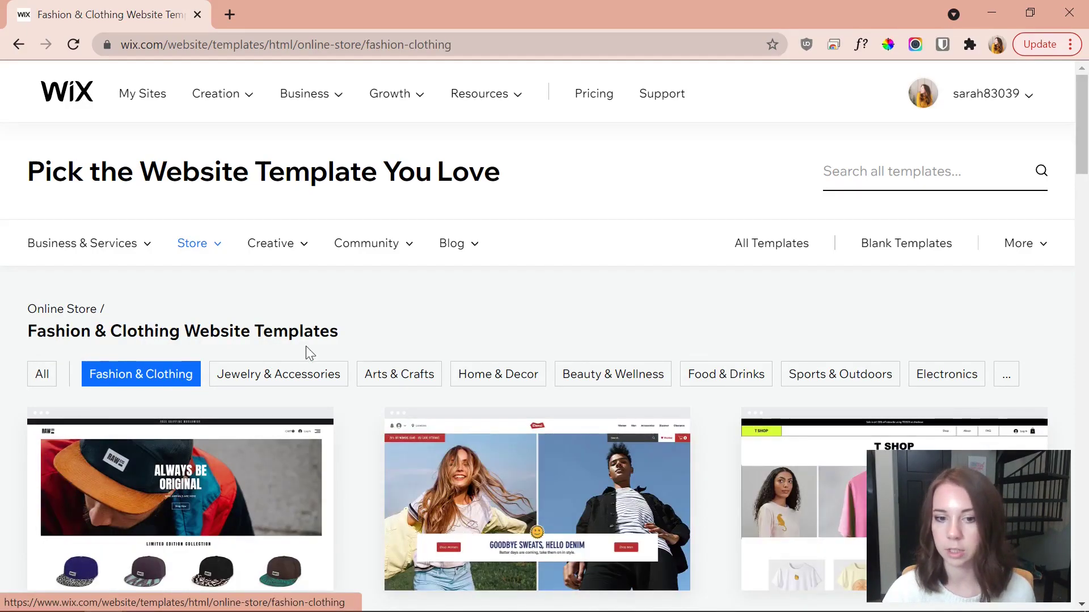
scroll(414, 274, "down", 5)
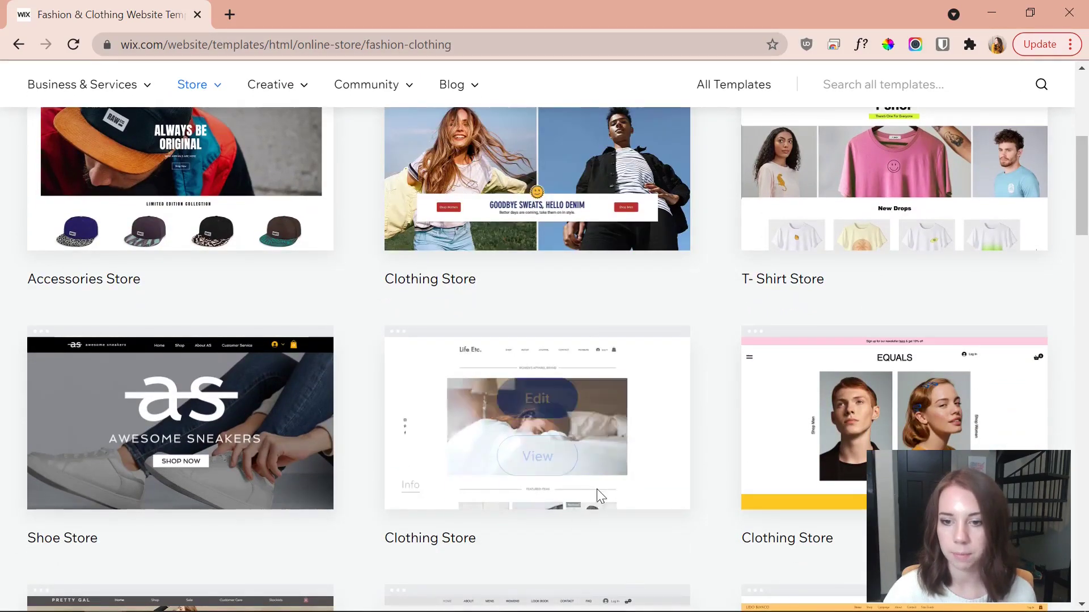
Look through the full demo of the Life Etc. clothing store template and start editing a site based on it.
left_click(542, 457)
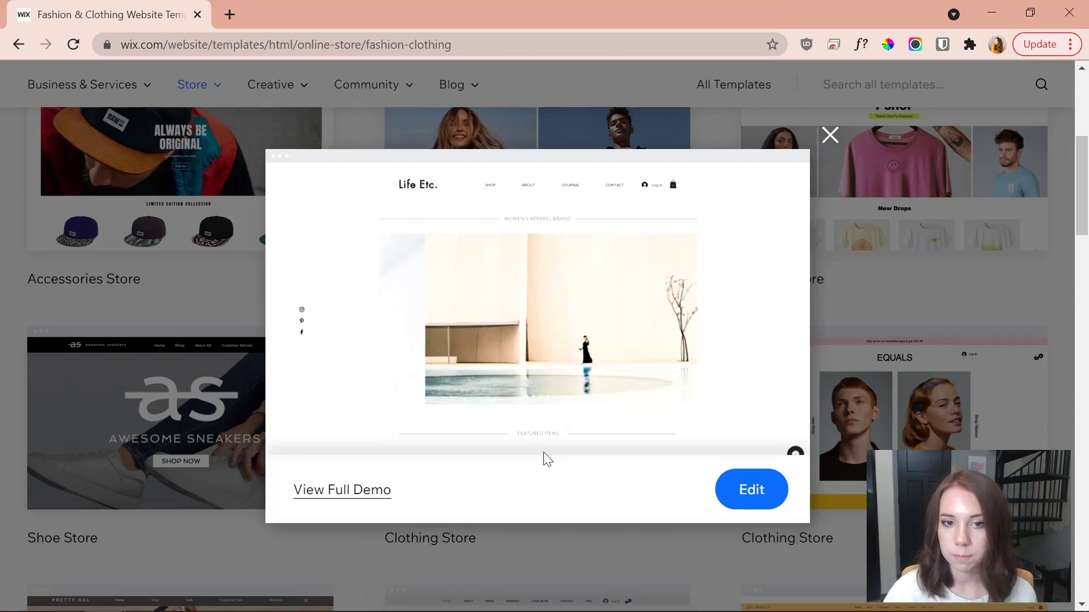
left_click(375, 494)
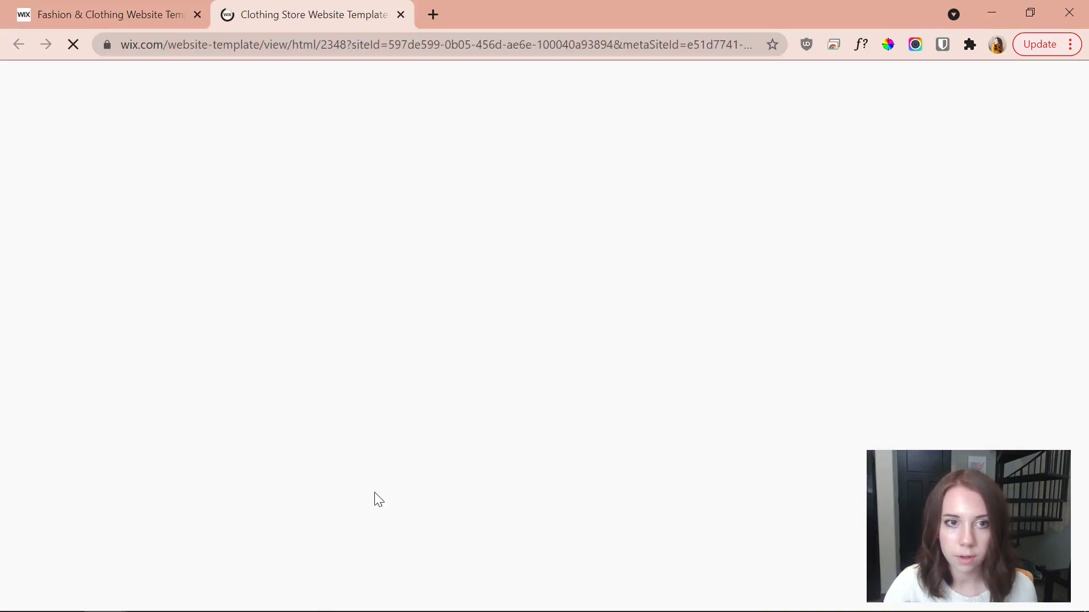
scroll(523, 247, "down", 10)
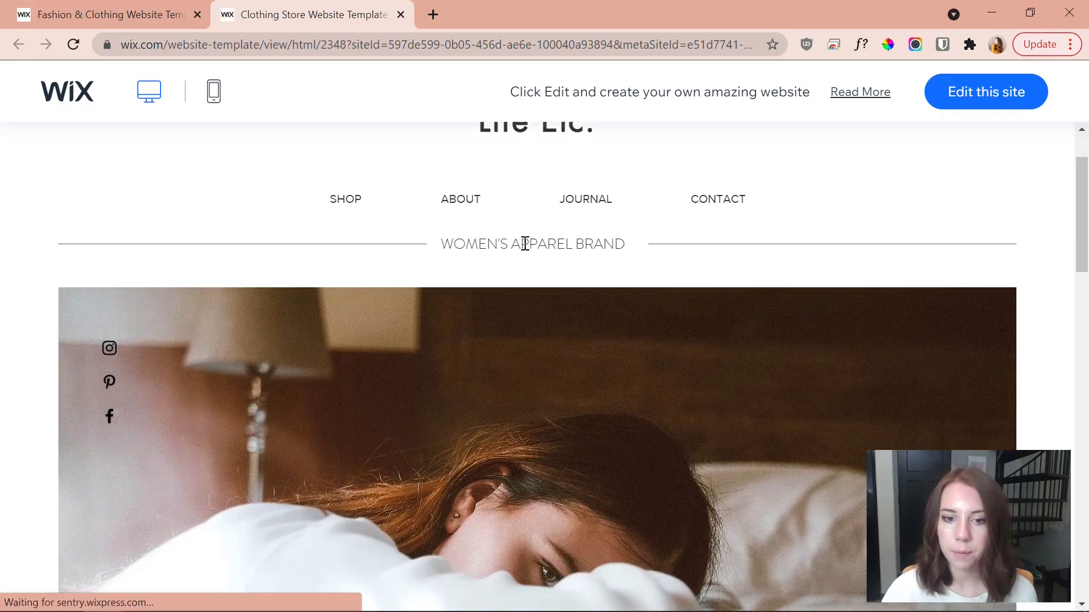
scroll(407, 318, "down", 15)
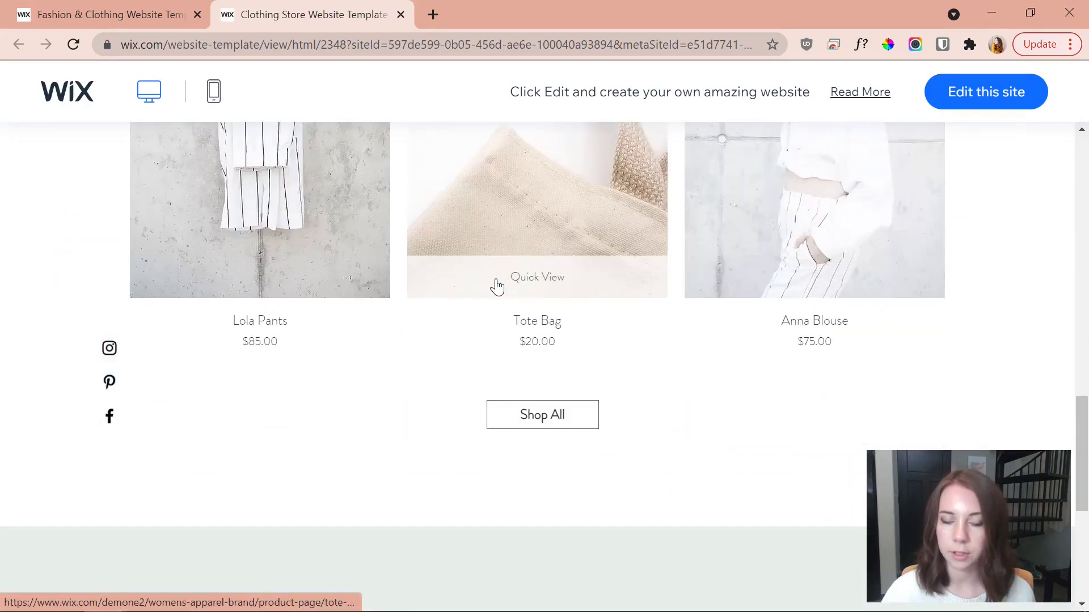
scroll(491, 287, "up", 20)
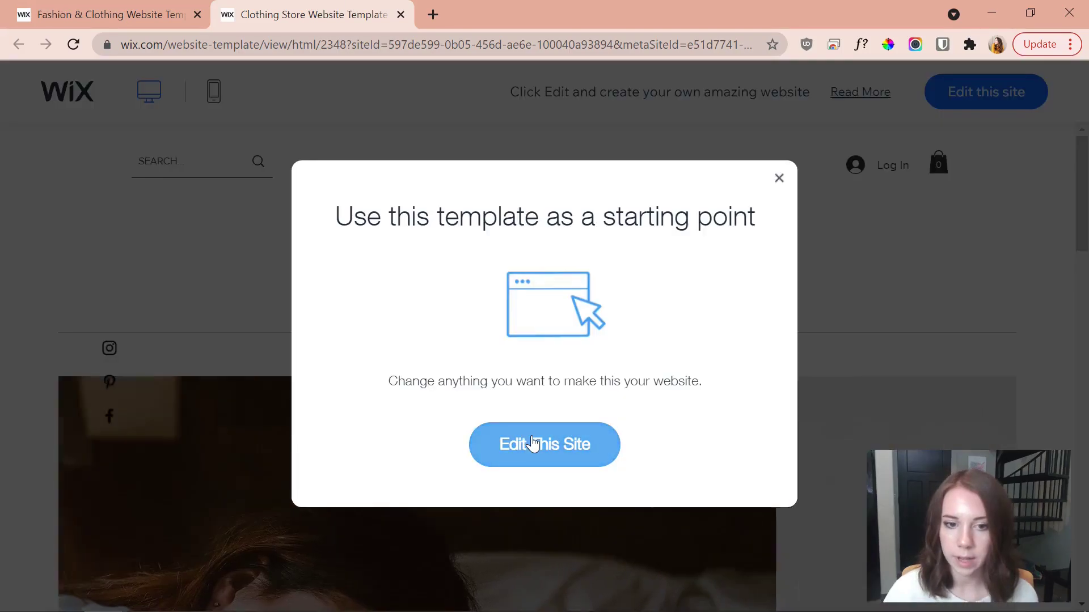
left_click(533, 444)
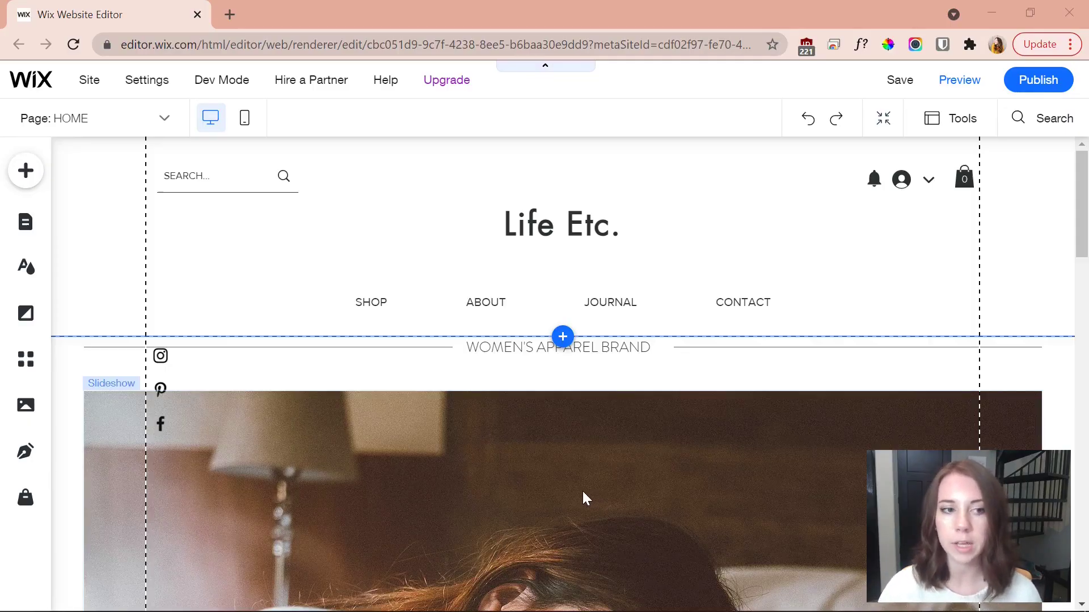
left_click(136, 379)
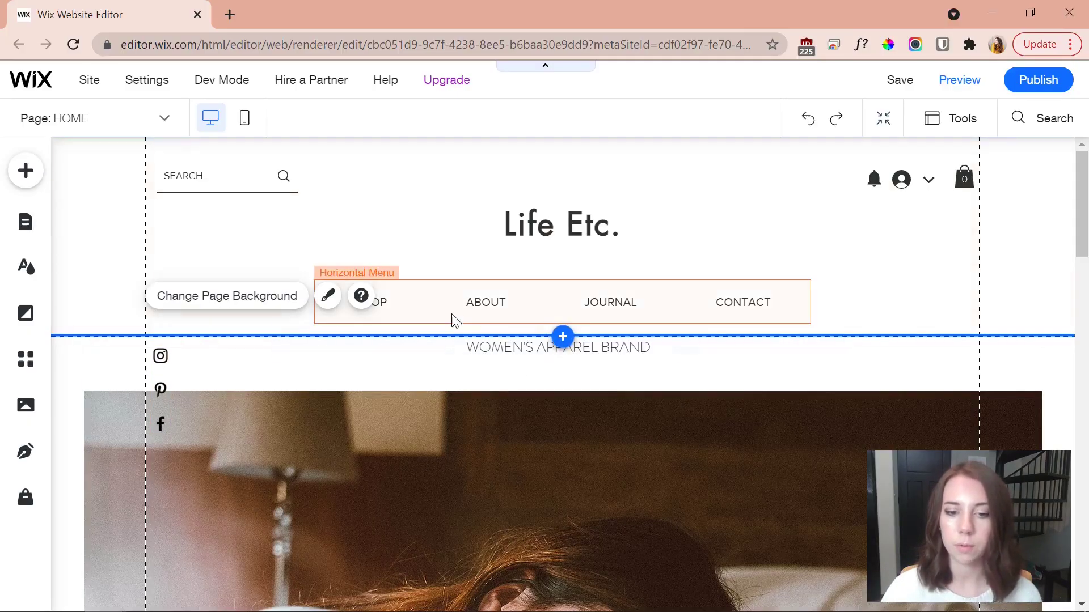
scroll(453, 255, "down", 2)
scroll(458, 248, "down", 7)
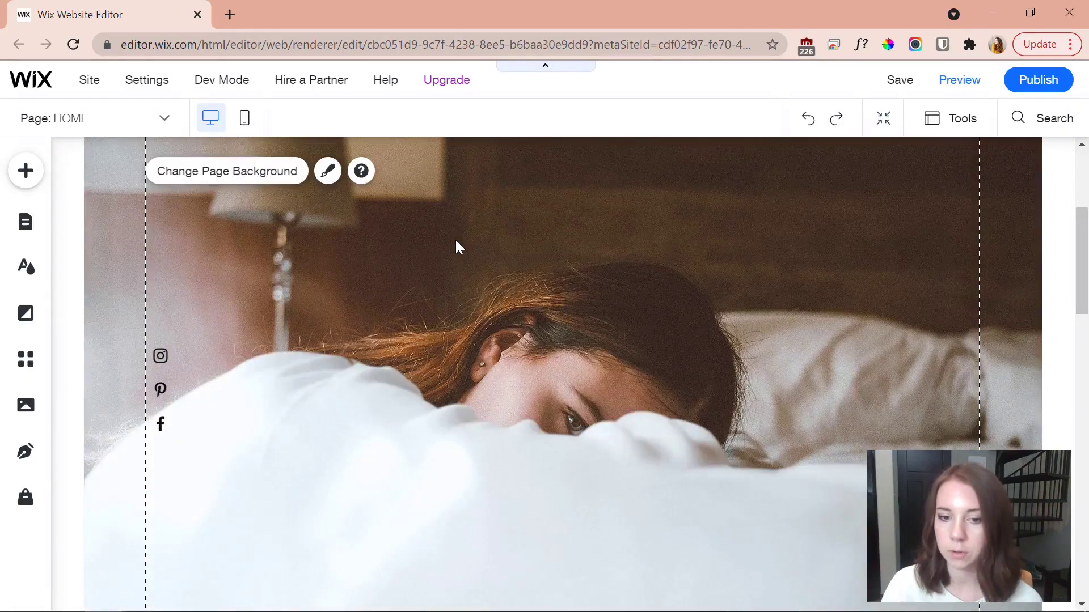
scroll(458, 249, "up", 9)
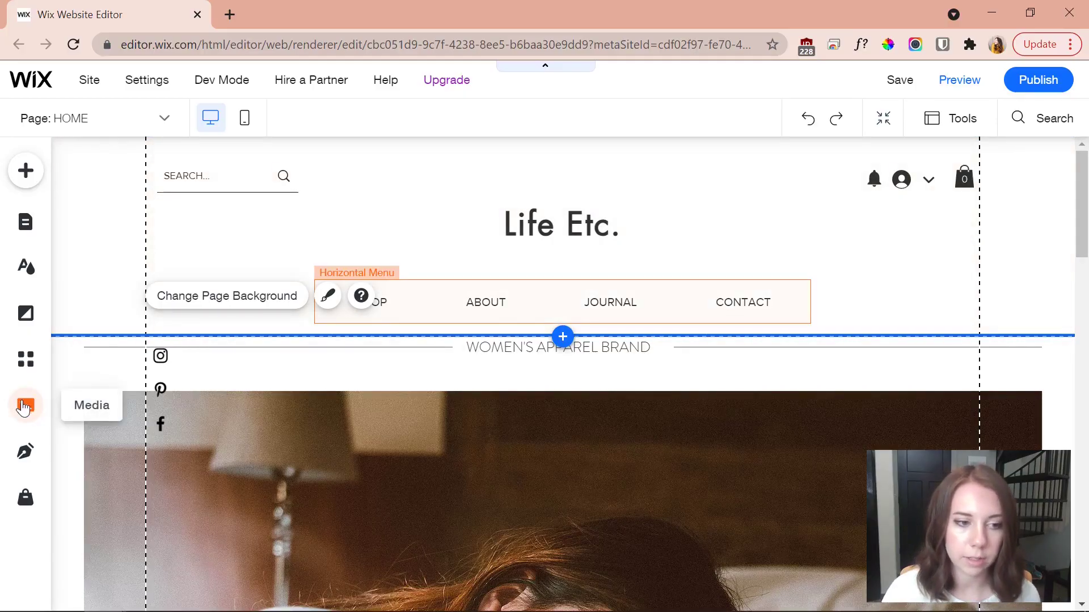
Upload the image Divine Publishing Logo.png to the site's media files.
left_click(23, 407)
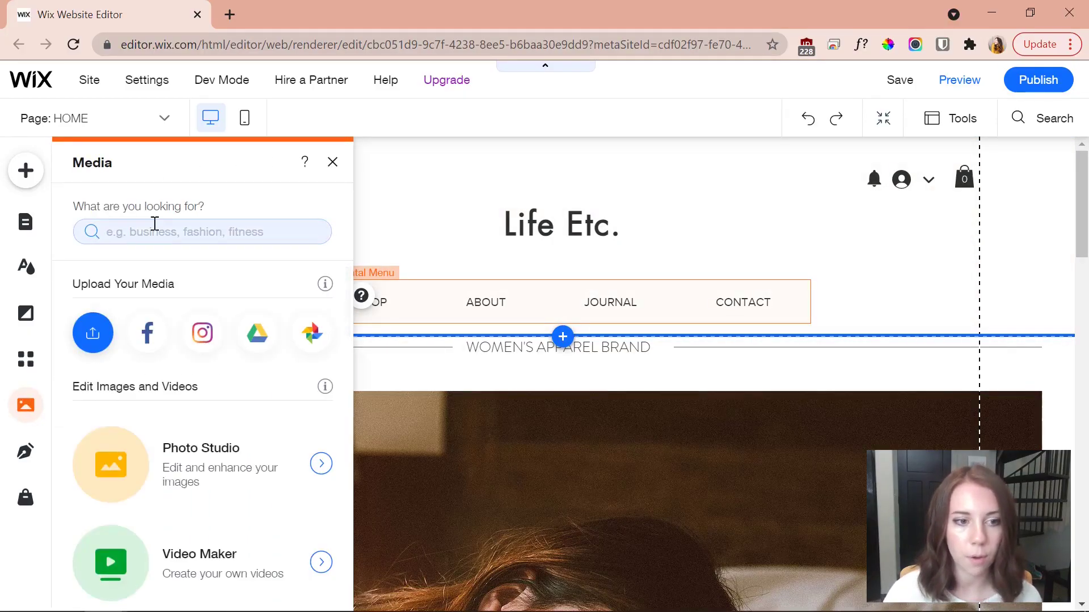
scroll(181, 363, "down", 10)
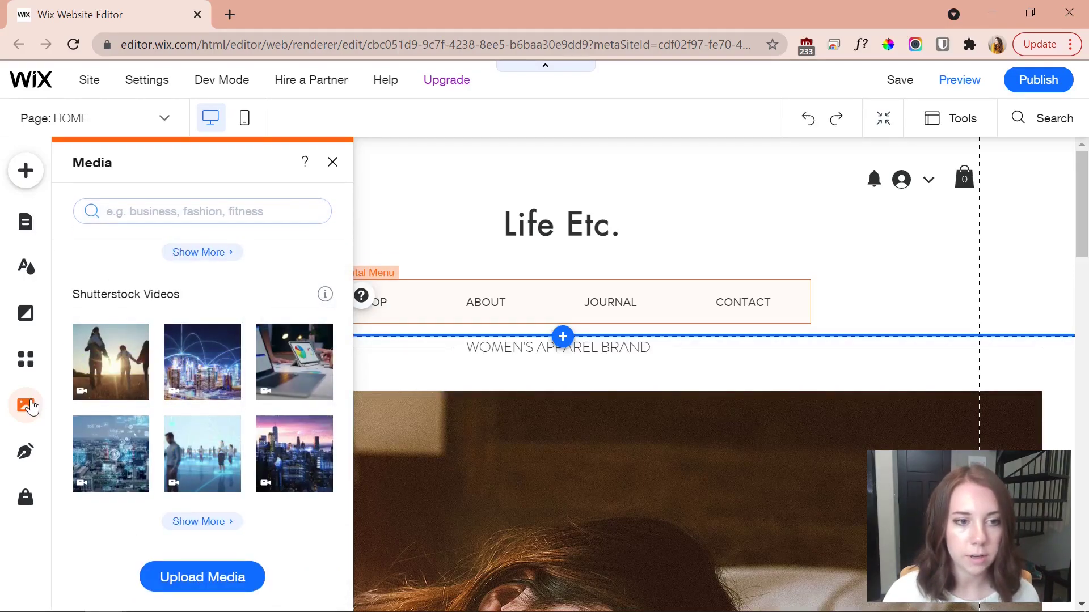
left_click(30, 408)
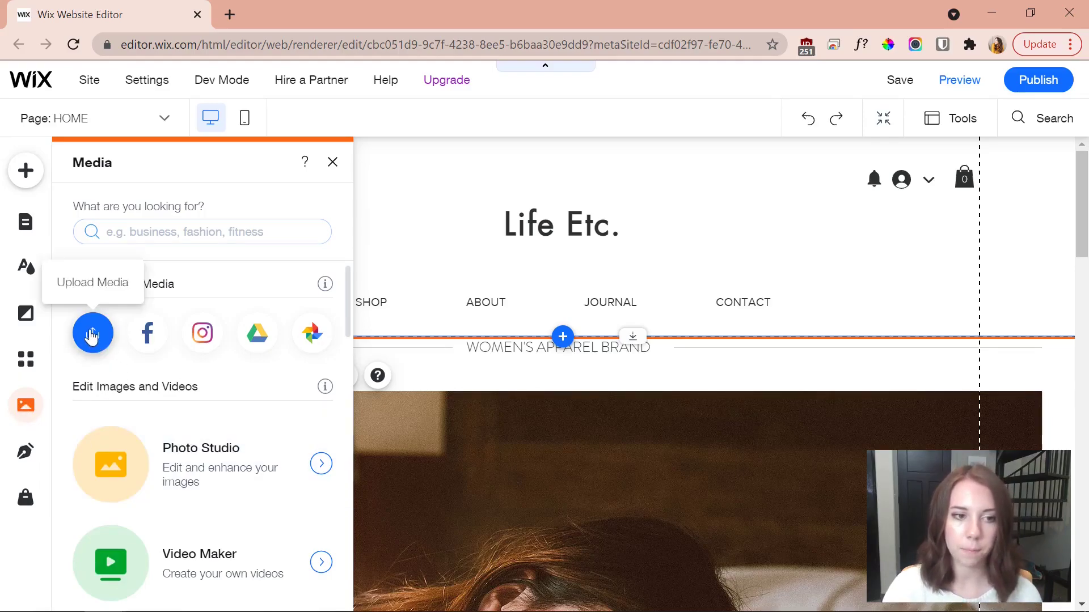
left_click(93, 334)
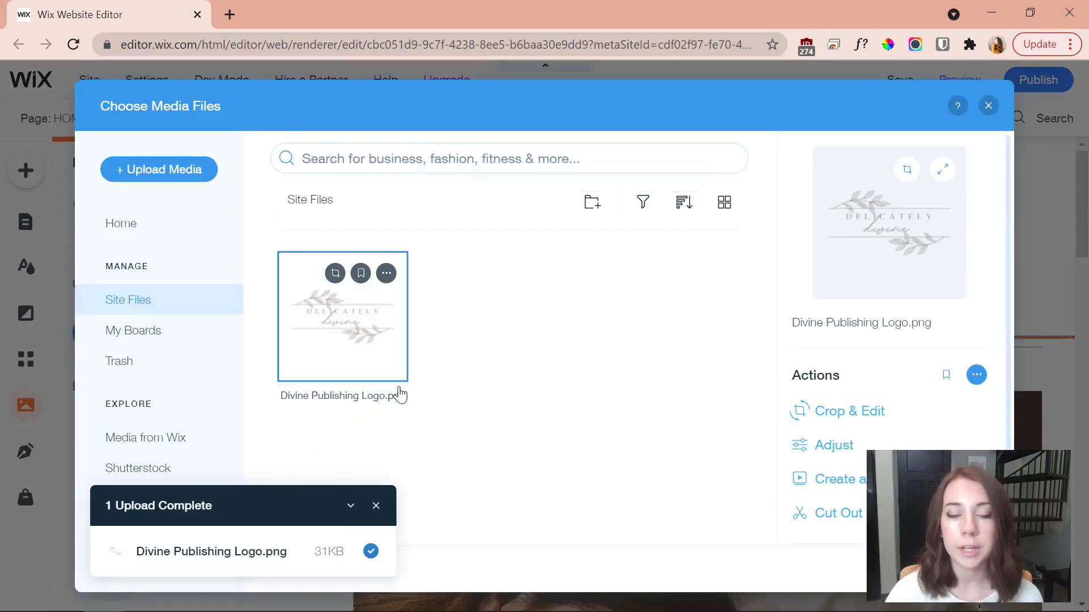
Crop the empty space around the uploaded logo in Photo Studio, save the edited copy and return to the page.
left_click(856, 412)
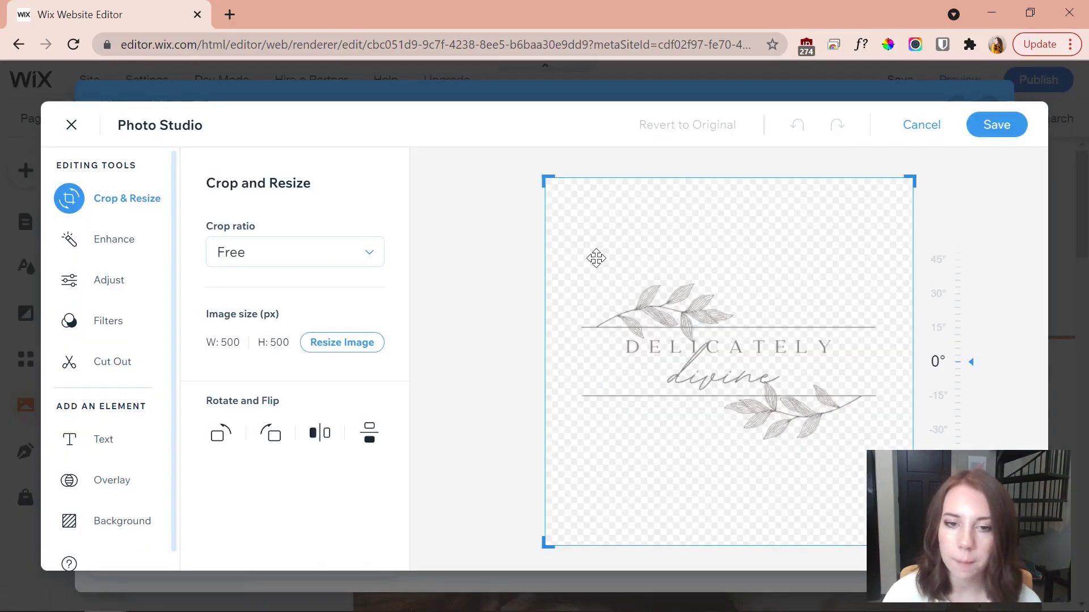
left_click_drag(550, 177, 528, 279)
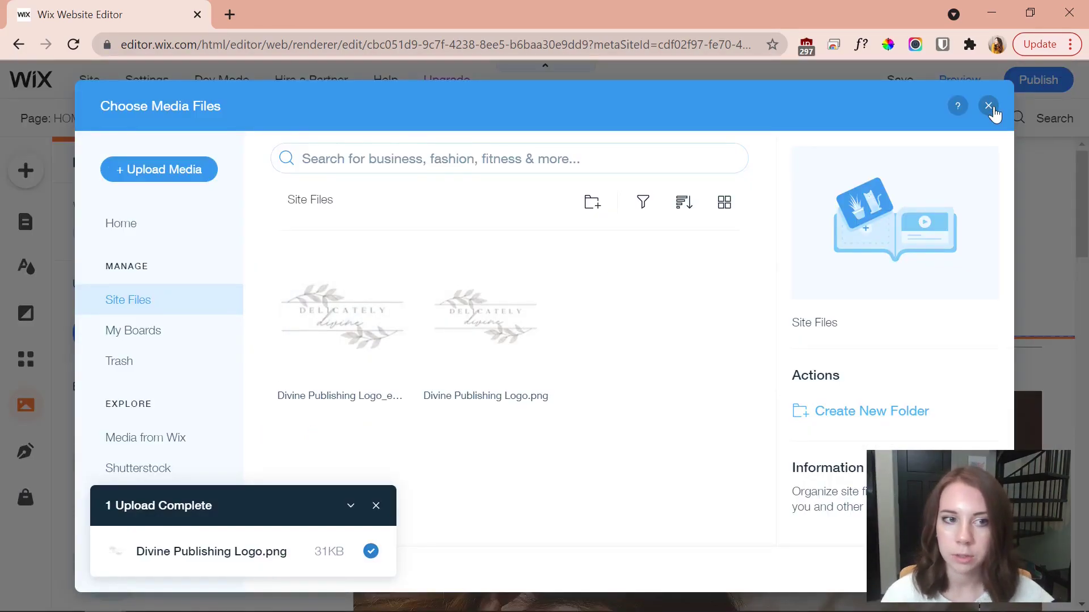
left_click(988, 106)
Place Divine Publishing Logo_edited.png in the header in place of the Life Etc. title, scaled down and centred above the menu.
mouse_move(119, 454)
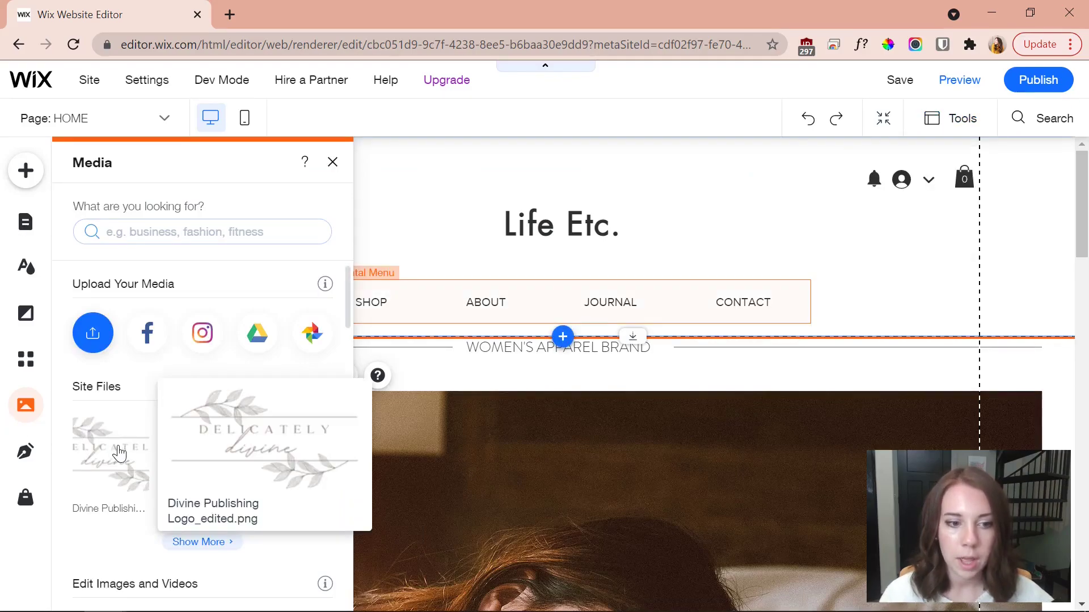
left_click(119, 454)
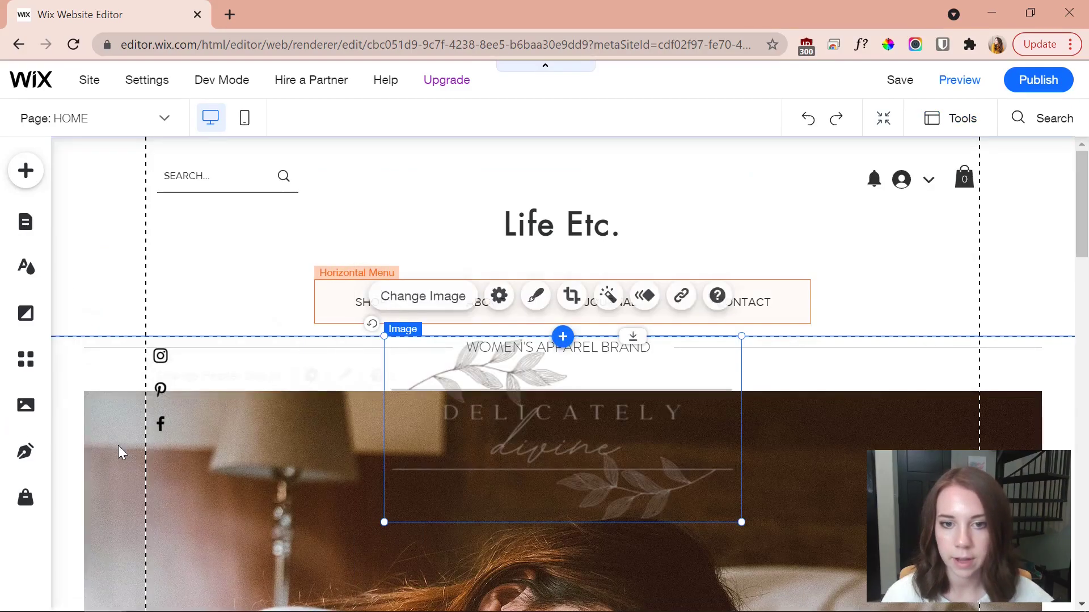
left_click_drag(566, 416, 559, 238)
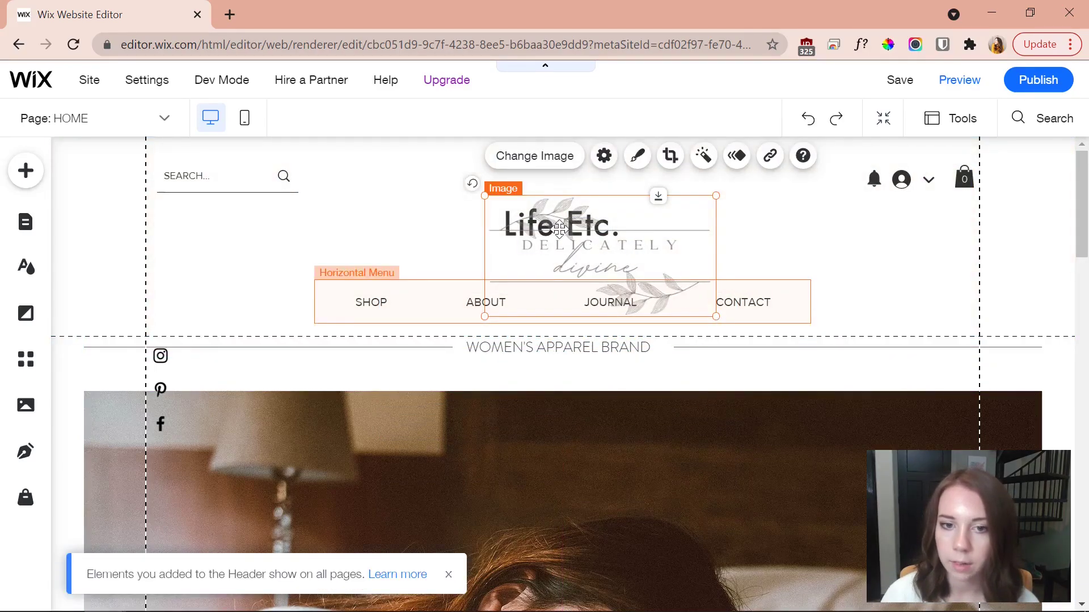
left_click_drag(716, 316, 659, 287)
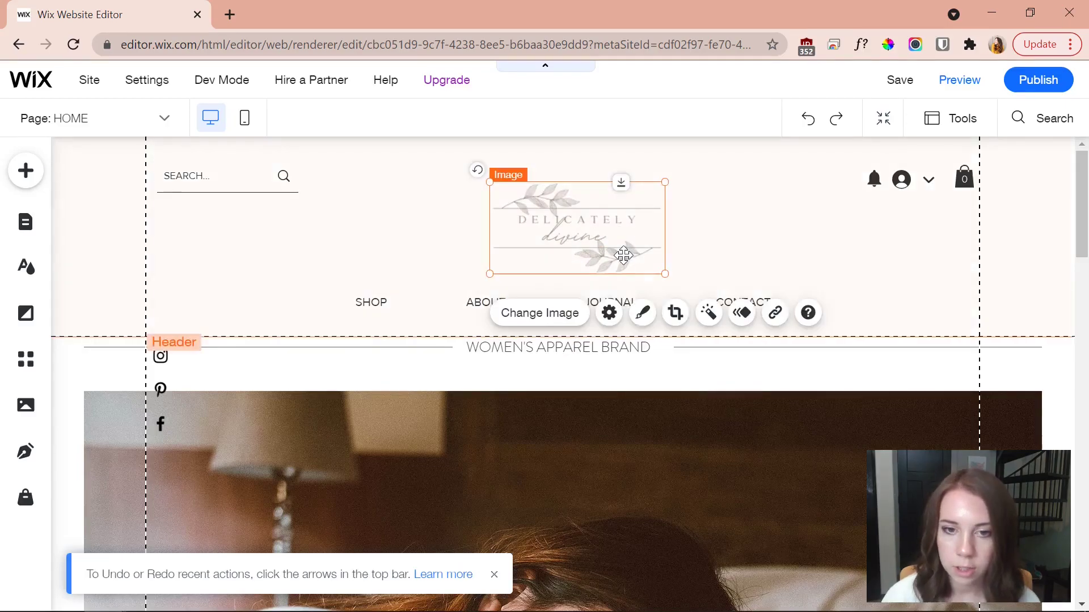
left_click_drag(607, 262, 593, 234)
left_click(714, 261)
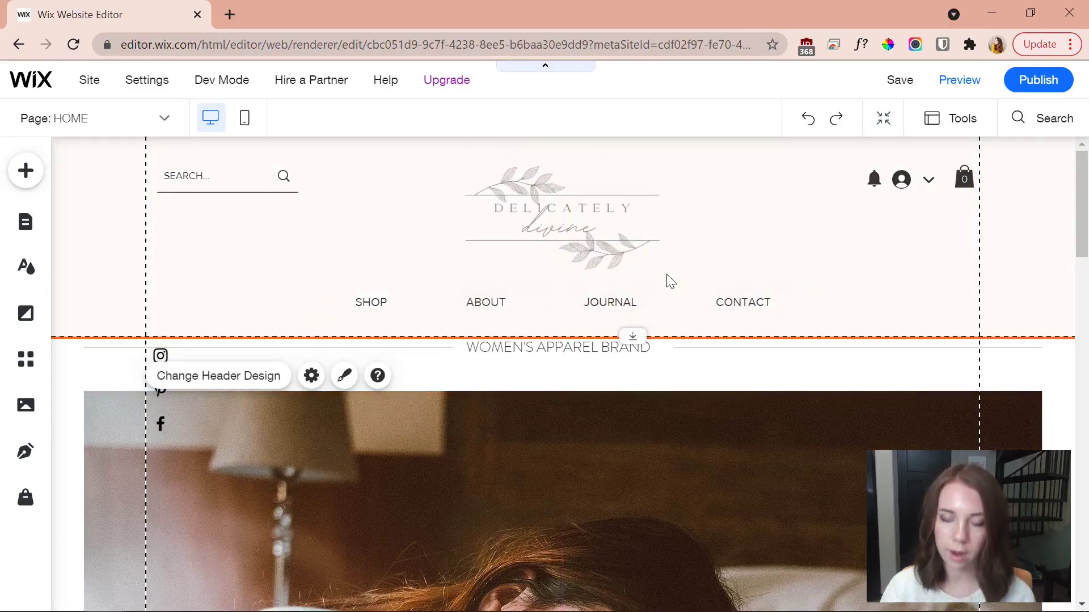
Delete the JOURNAL page from the site menu.
scroll(689, 290, "down", 2)
scroll(689, 290, "up", 2)
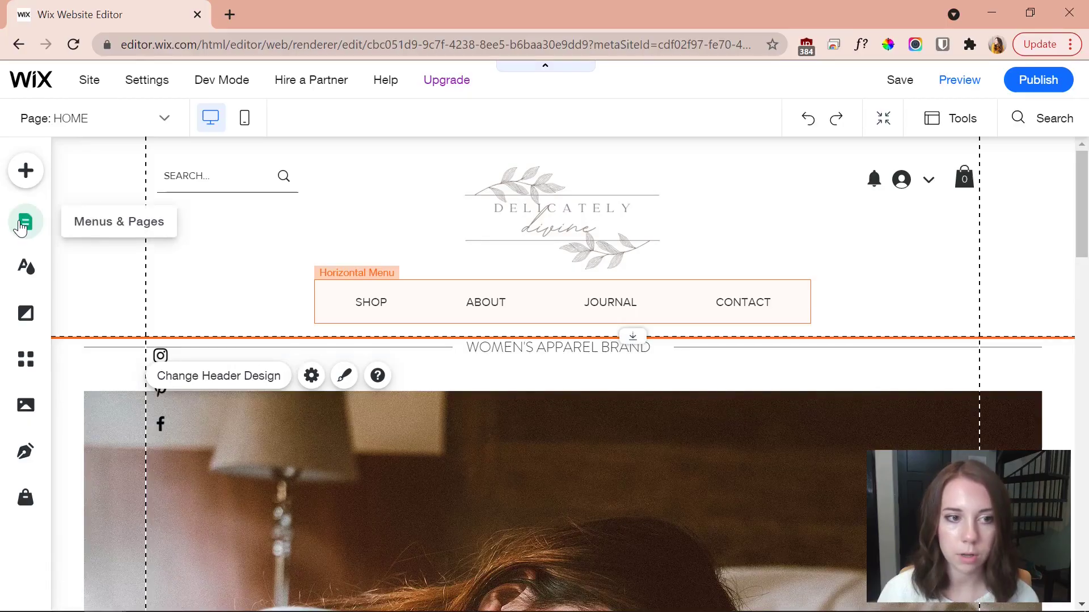
left_click(26, 220)
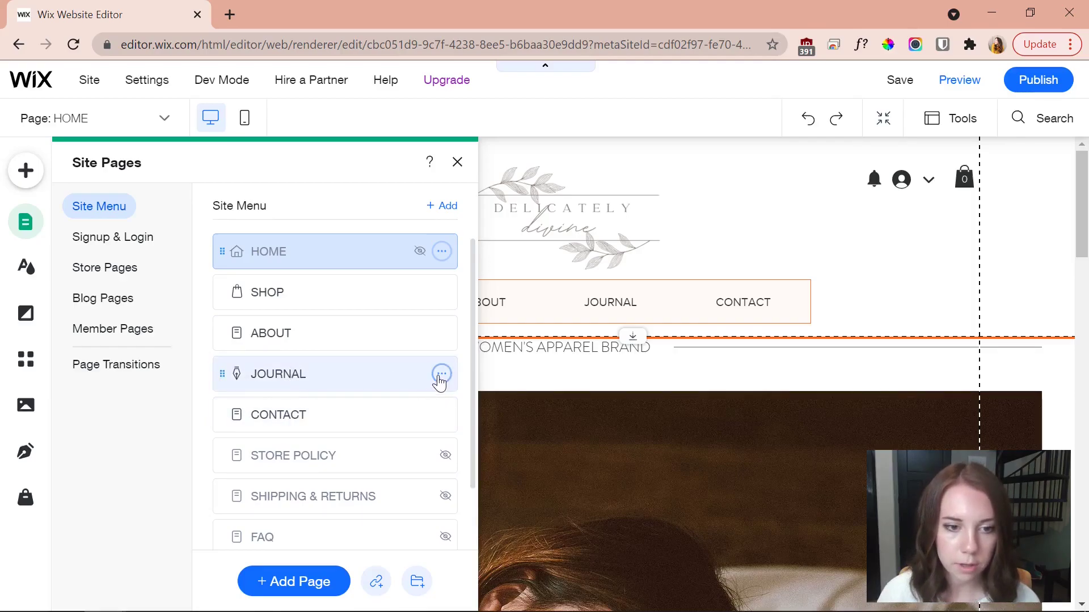
left_click(442, 376)
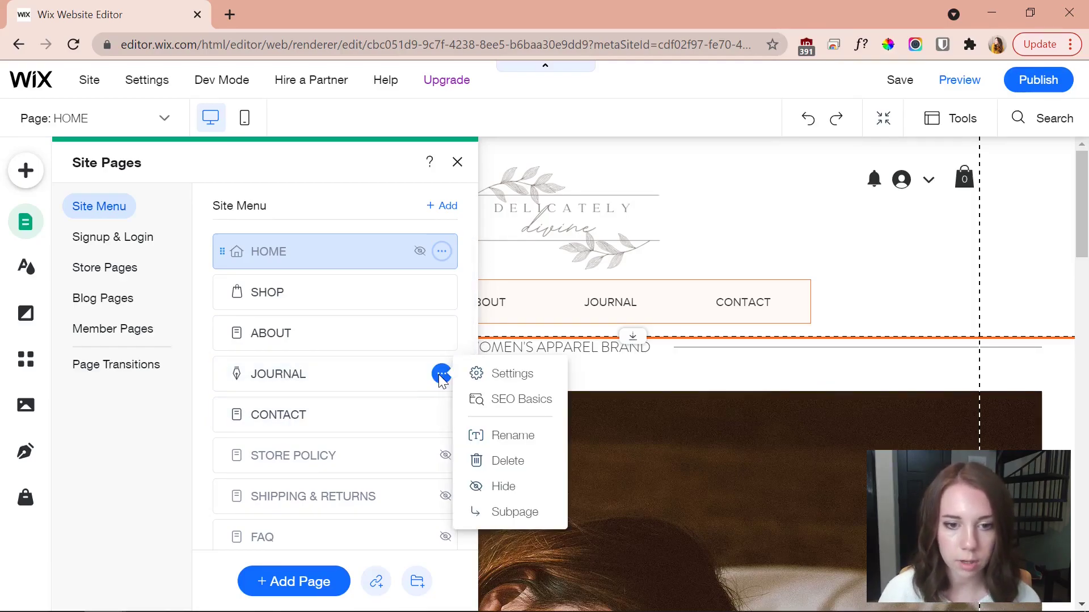
left_click(516, 462)
key("Return")
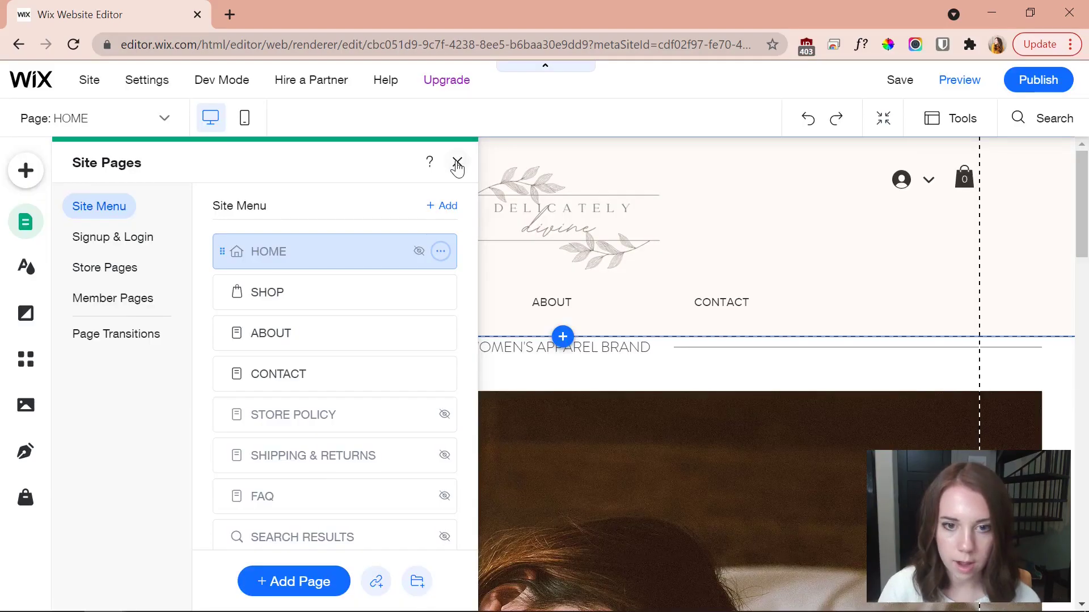
Delete the WOMEN'S APPAREL BRAND text and the lines on both sides of it below the header.
scroll(680, 312, "down", 2)
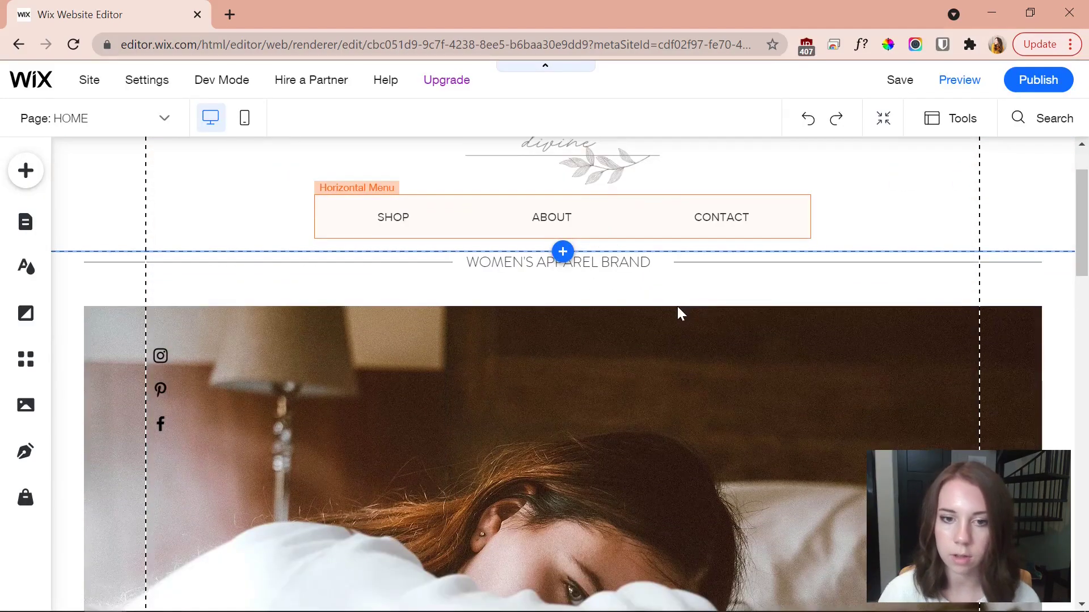
left_click(681, 266)
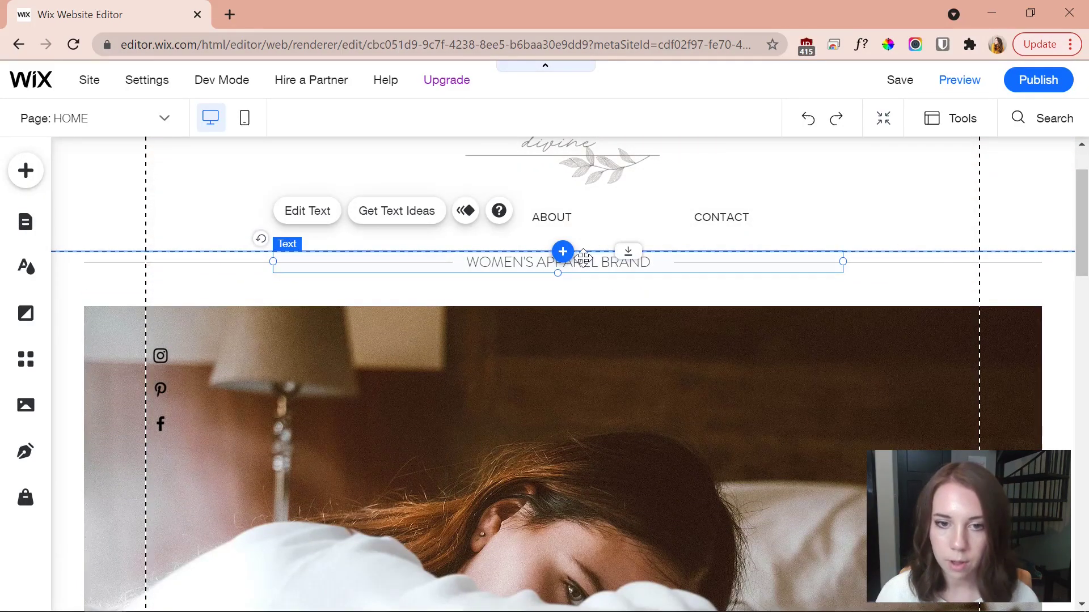
key("Delete")
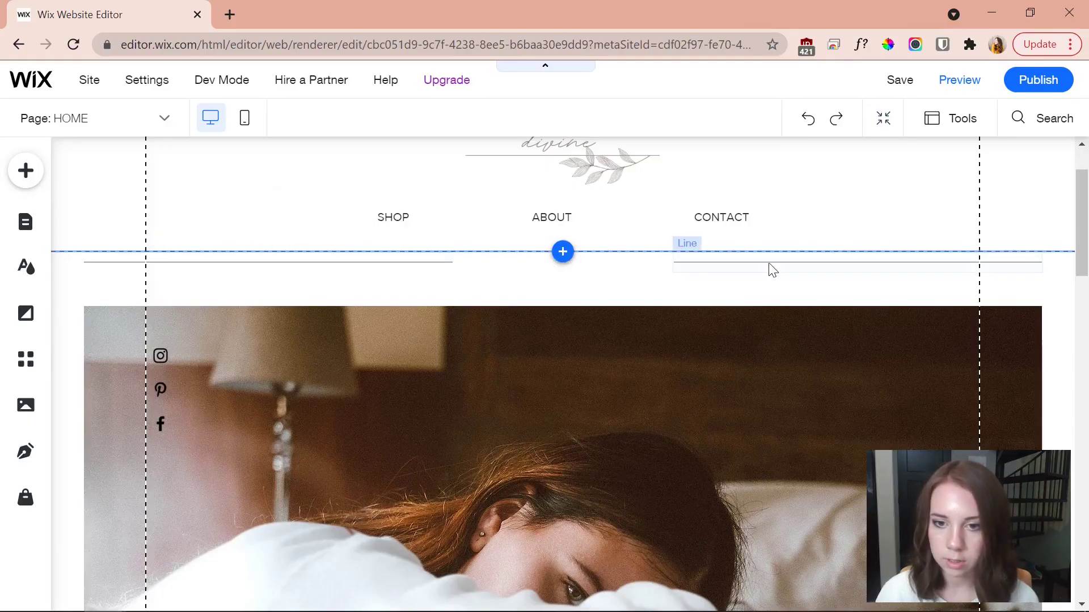
left_click(406, 267)
Add the featured "Hello." strip with the Explore button to the home page.
scroll(425, 294, "down", 5)
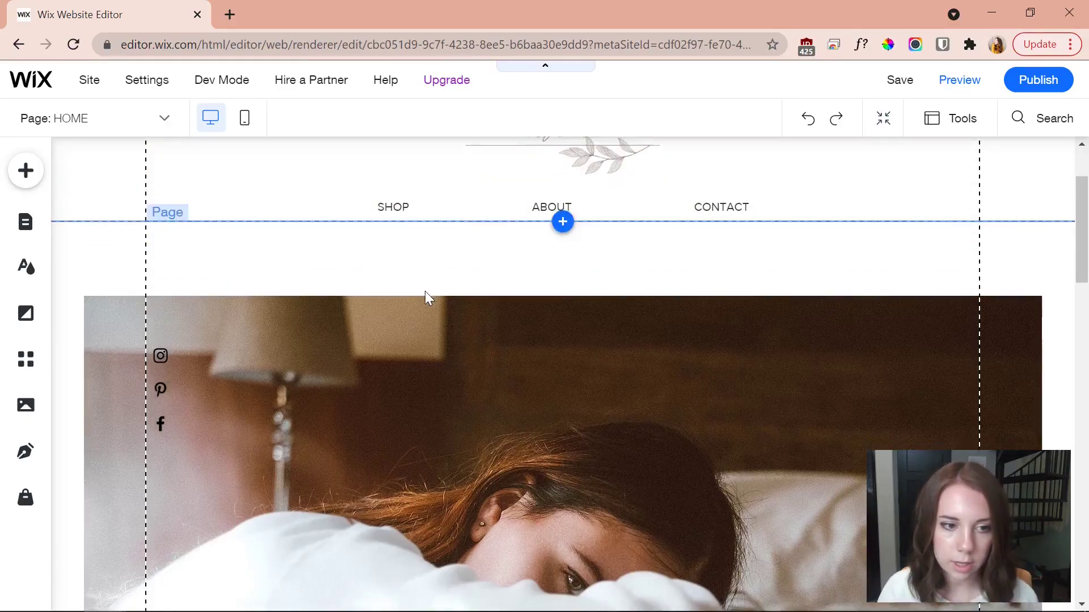
scroll(462, 292, "down", 2)
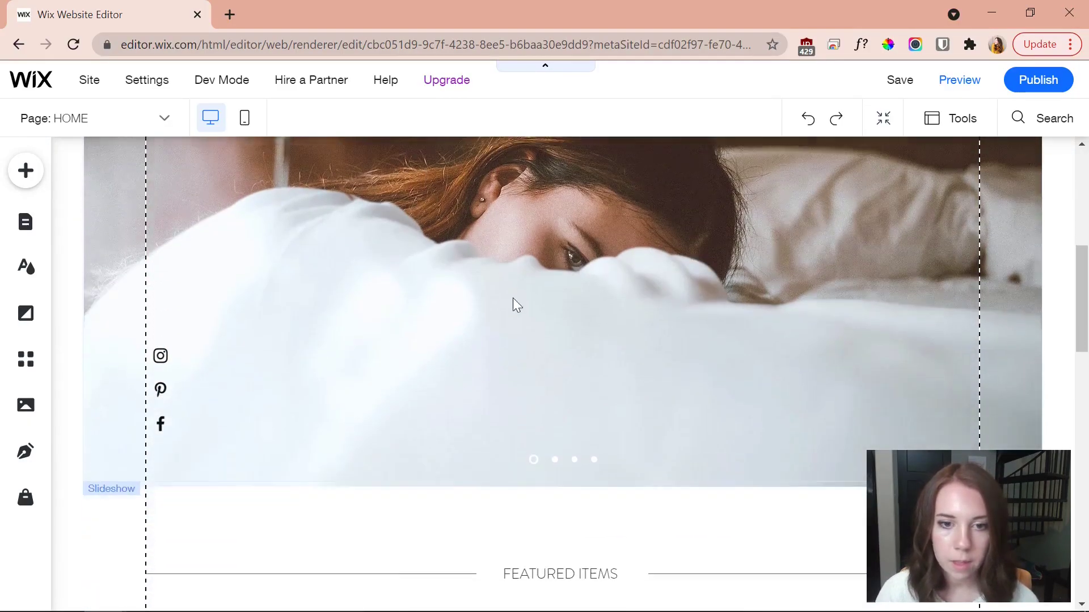
left_click(556, 455)
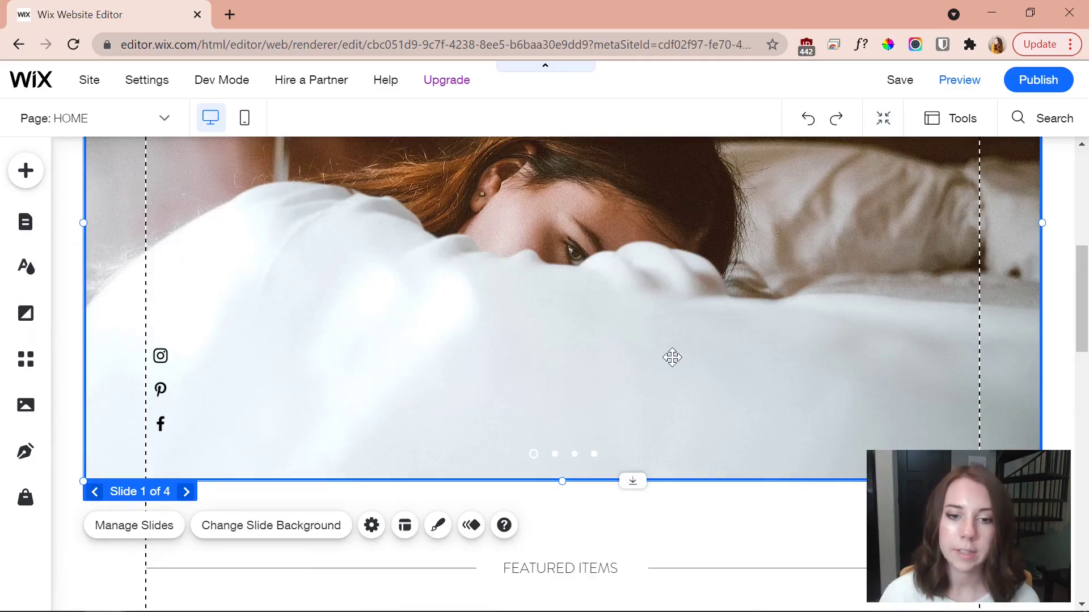
left_click(12, 174)
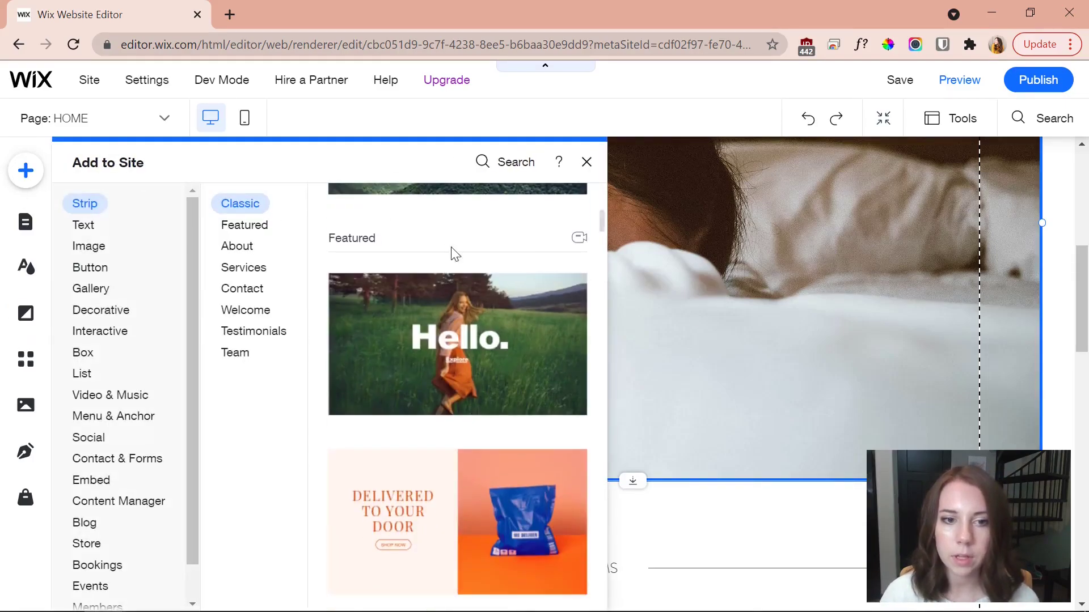
left_click(431, 337)
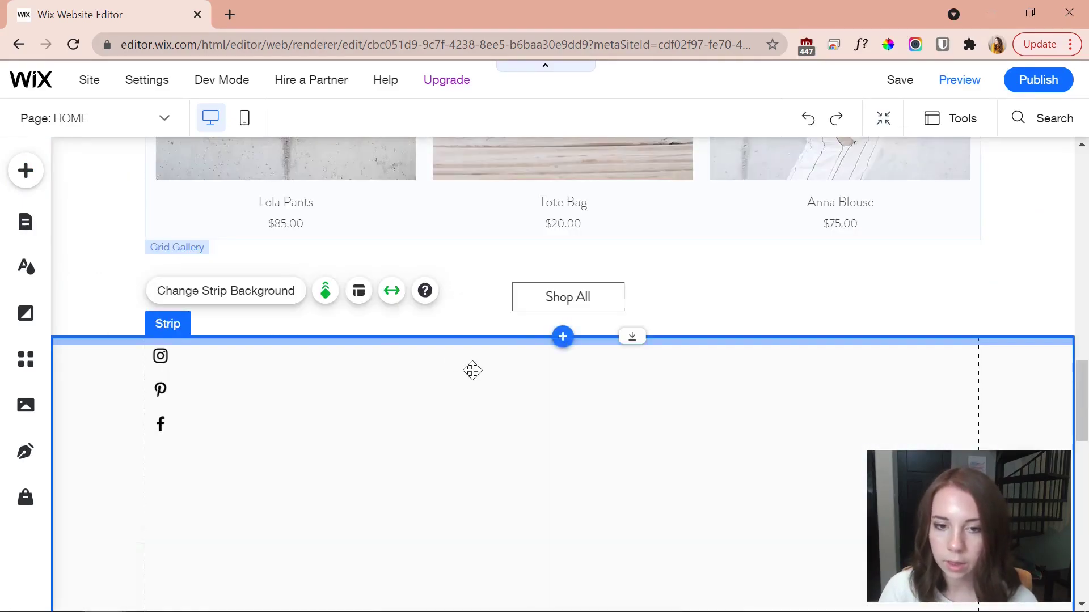
scroll(545, 438, "down", 2)
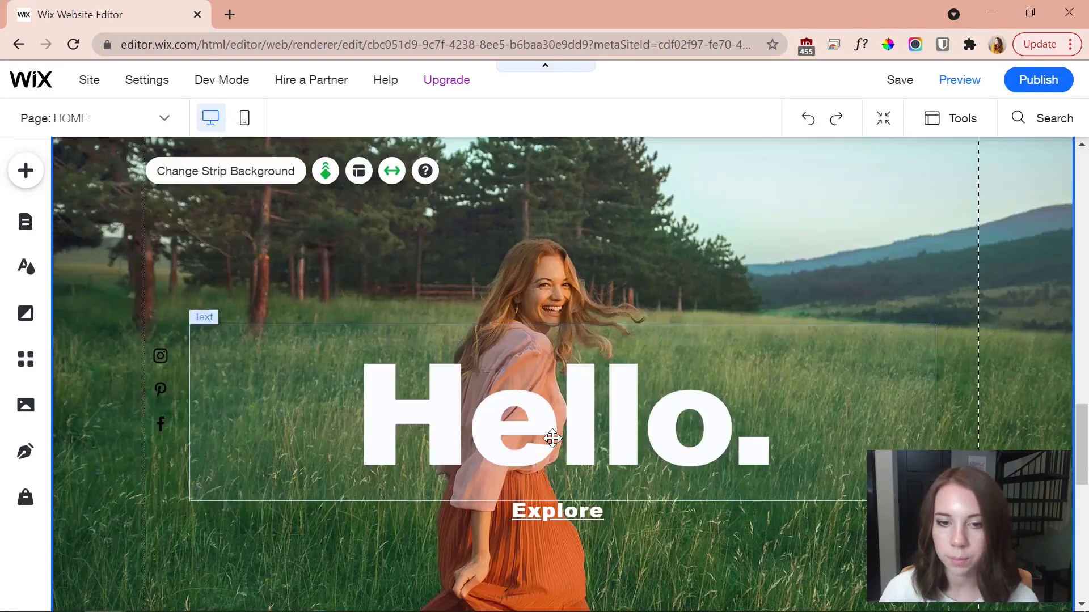
Replace the home page slideshow with the "Hello." strip, placing it directly below the header menu.
scroll(556, 397, "up", 10)
scroll(550, 271, "up", 5)
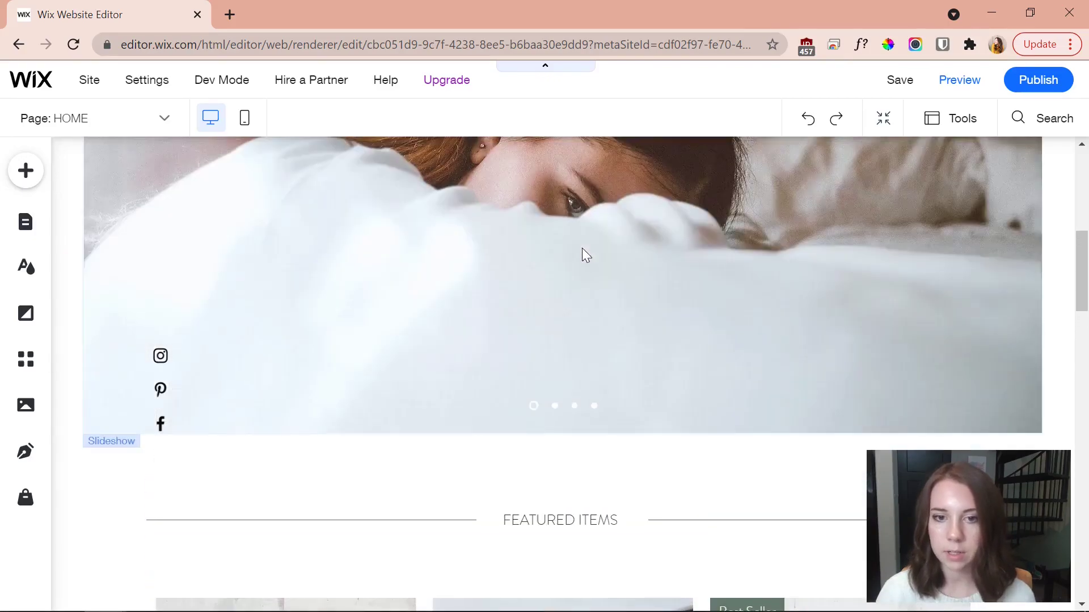
left_click(575, 276)
left_click_drag(575, 276, 578, 301)
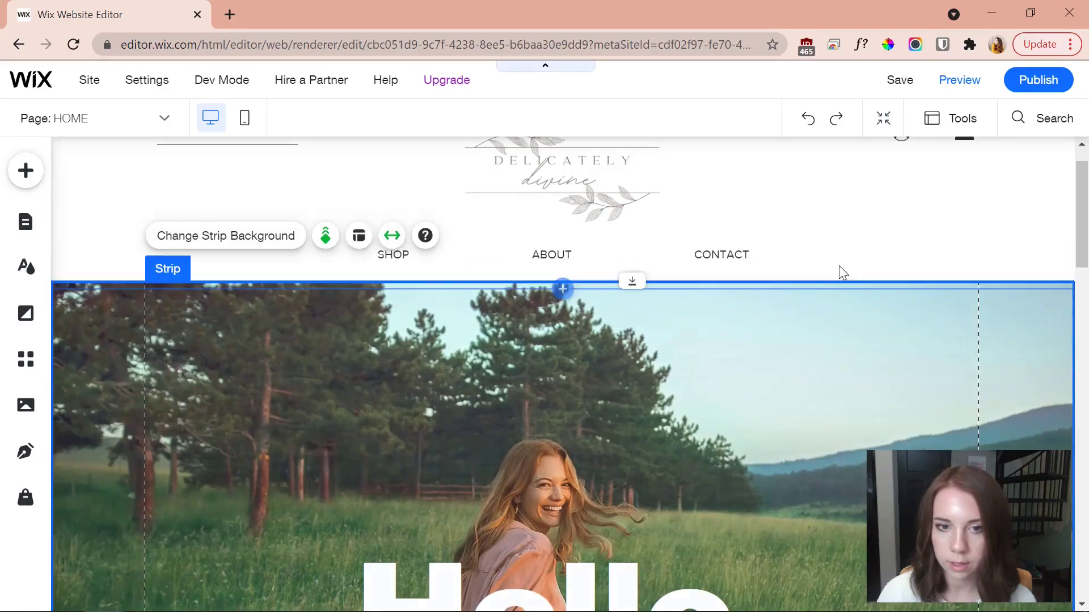
left_click(862, 245)
scroll(862, 245, "down", 2)
scroll(567, 340, "up", 2)
Change the "Hello." strip's background to the Shadow video.
left_click(324, 283)
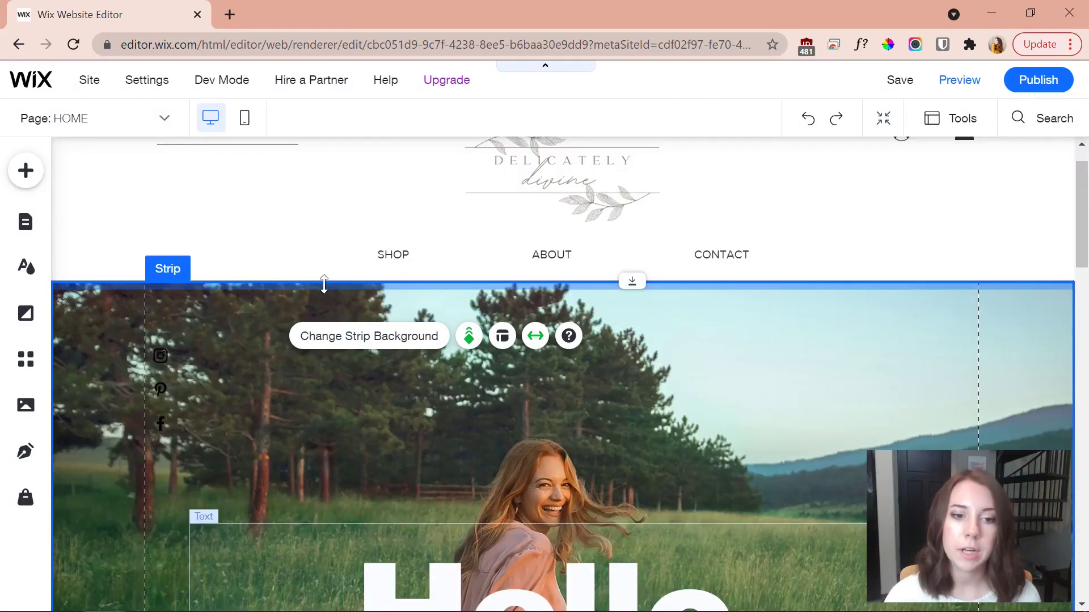
left_click(352, 341)
scroll(958, 392, "down", 2)
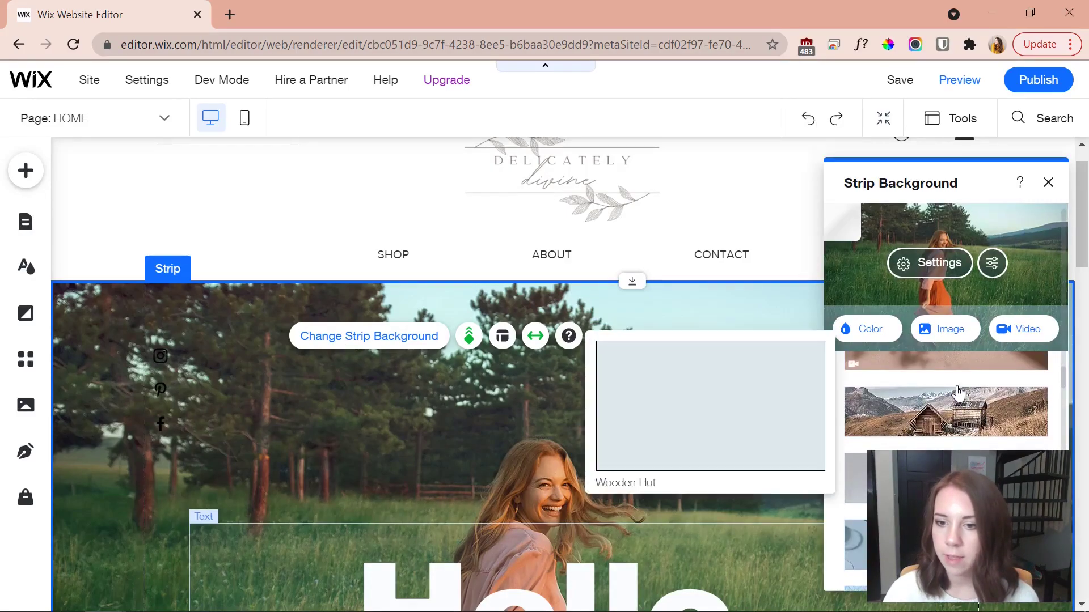
scroll(958, 391, "up", 3)
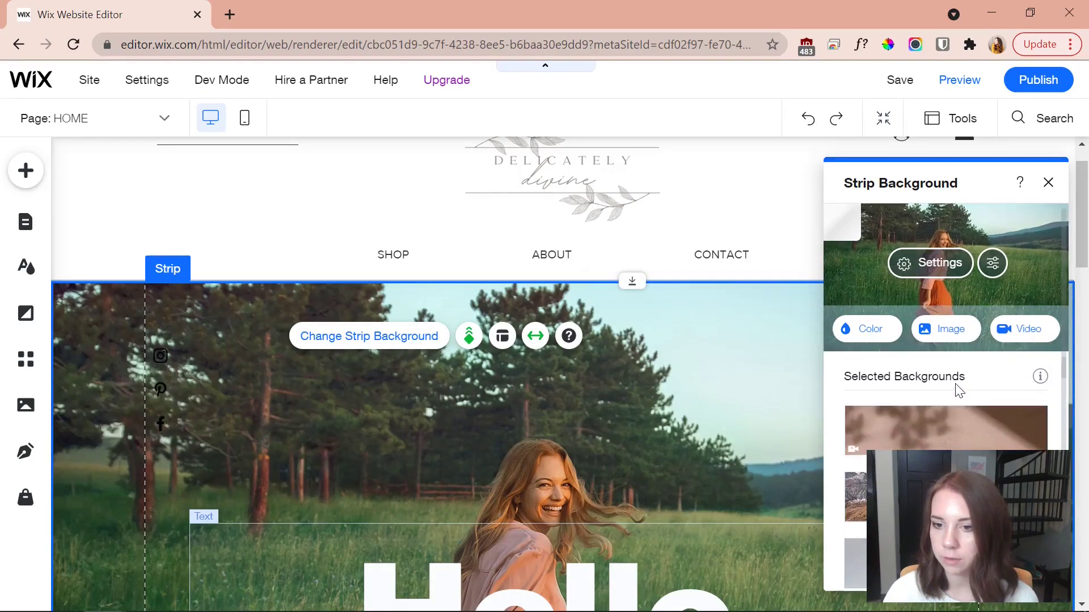
scroll(959, 391, "down", 2)
mouse_move(940, 369)
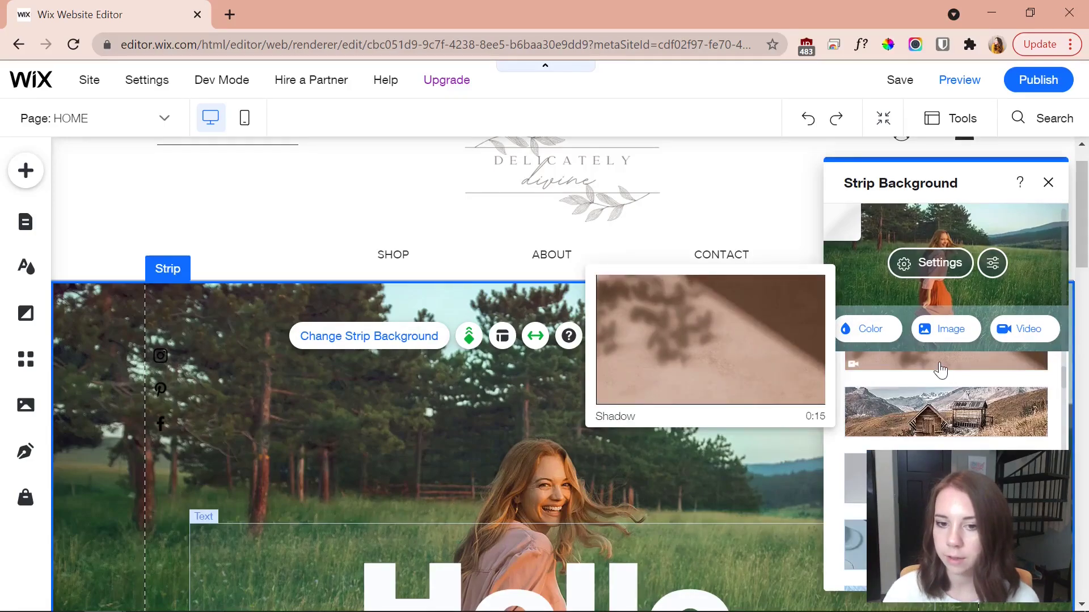
left_click(941, 369)
scroll(624, 340, "down", 2)
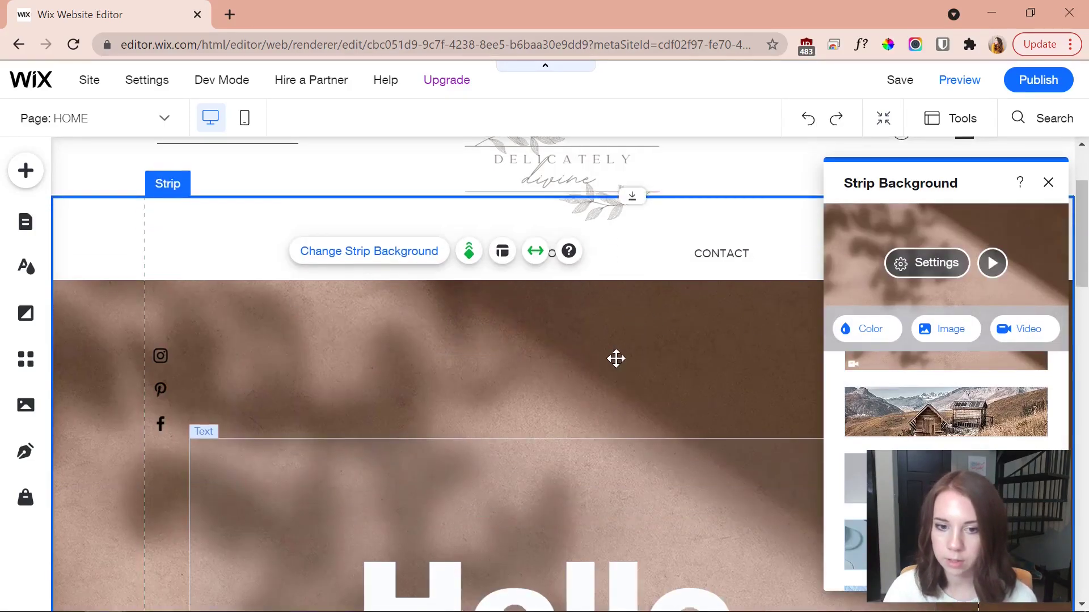
Change the "Hello." heading from Arial Black to a light serif font.
scroll(595, 364, "down", 2)
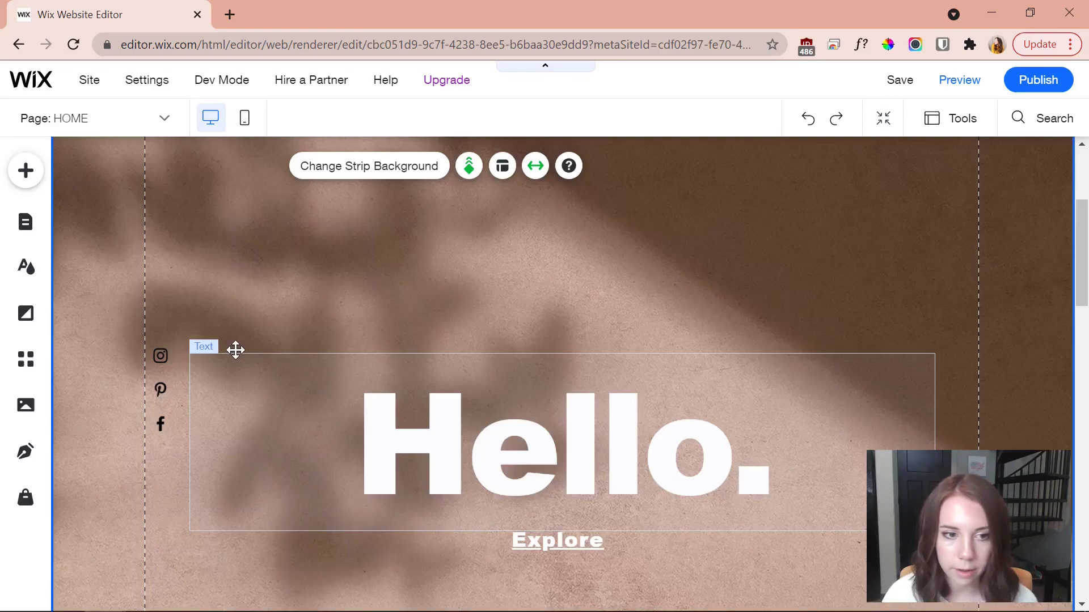
right_click(374, 423)
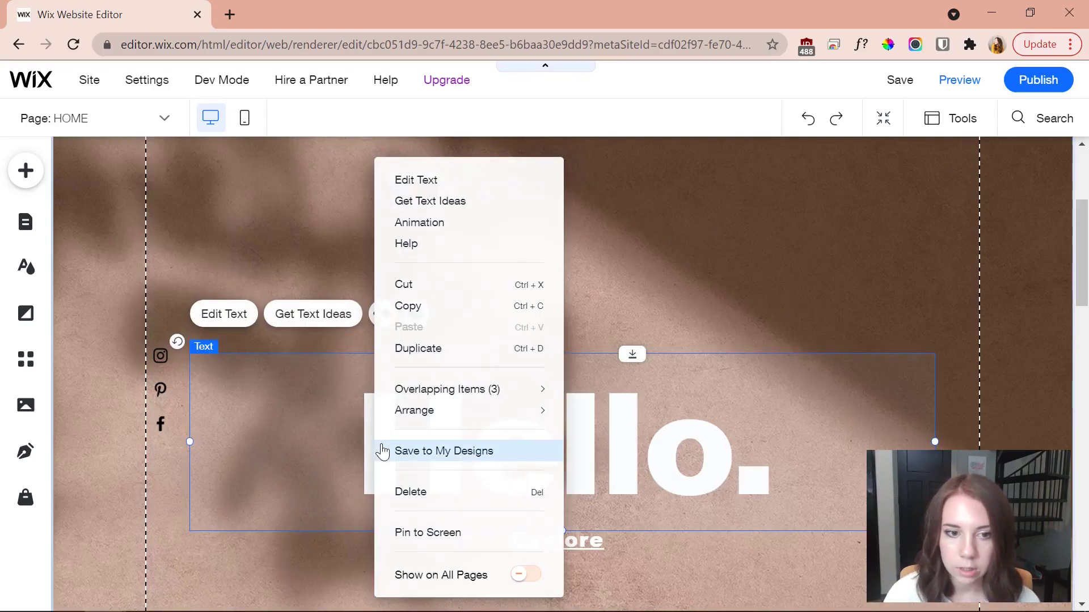
left_click(326, 397)
left_click(226, 312)
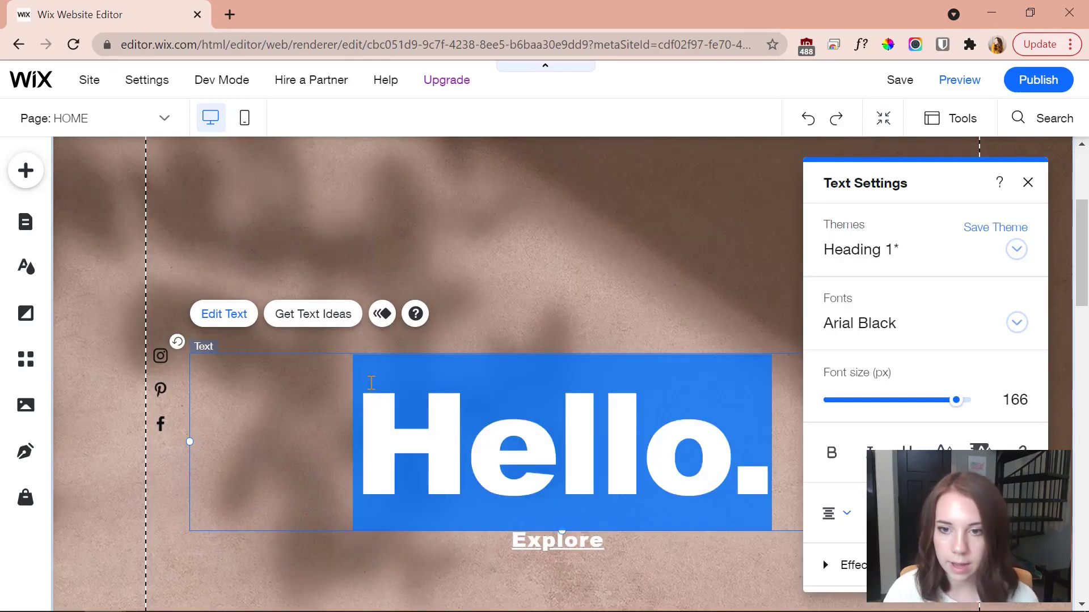
left_click(1016, 321)
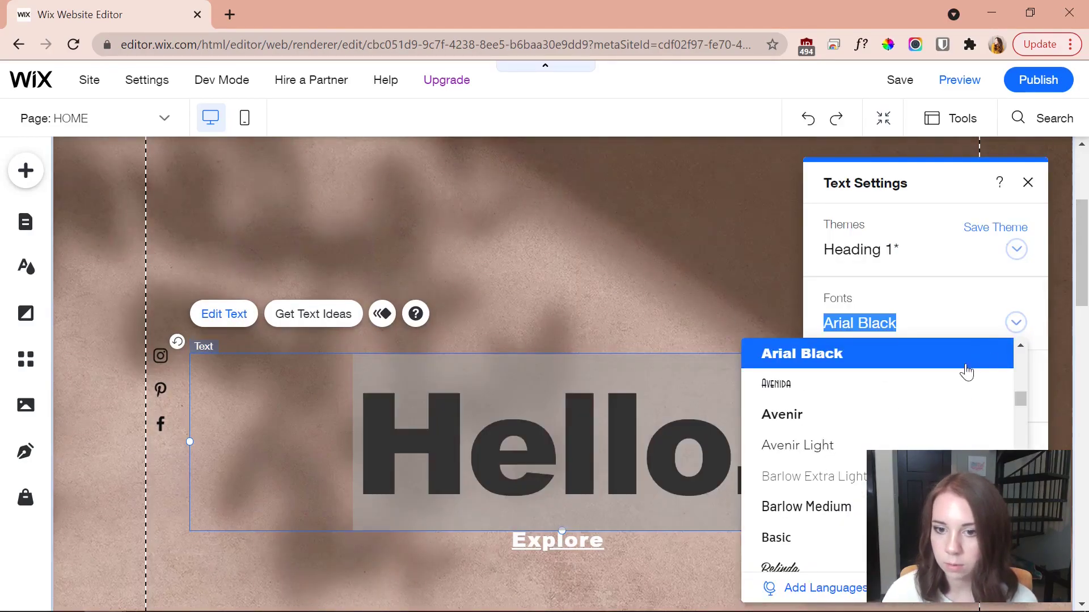
key("ctrl+z")
left_click(698, 292)
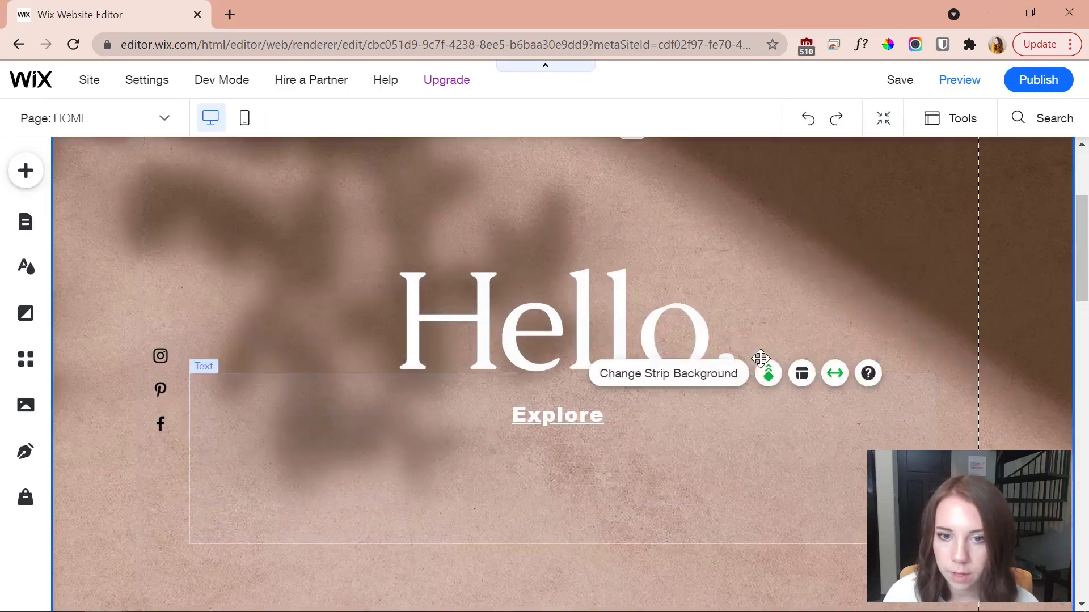
Try several themed designs on the Explore button and apply the plain light one without an arrow.
scroll(760, 358, "up", 4)
scroll(681, 425, "down", 3)
left_click(581, 491)
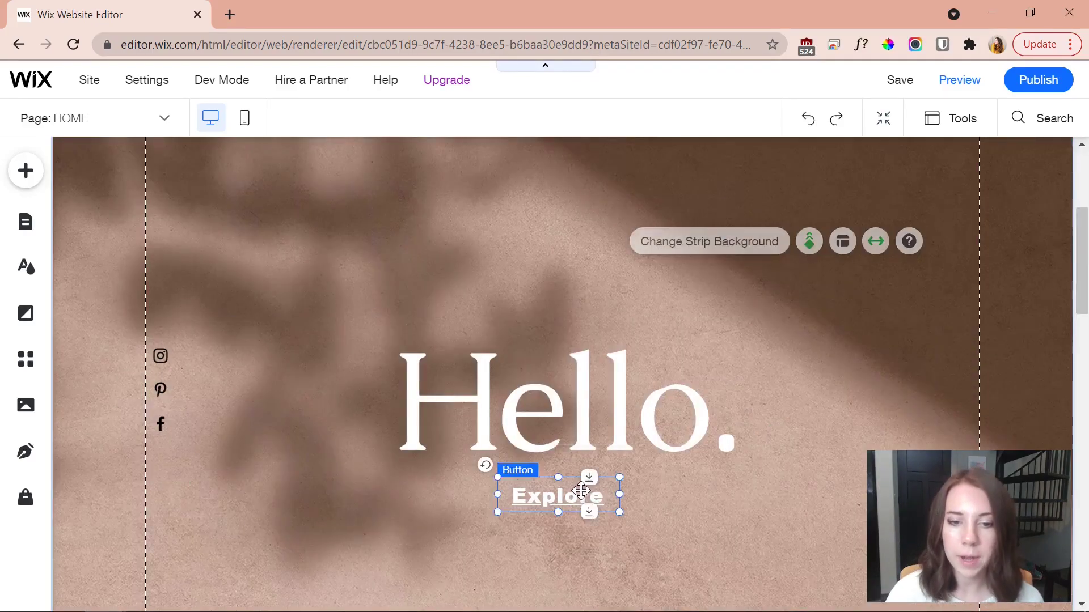
left_click(678, 440)
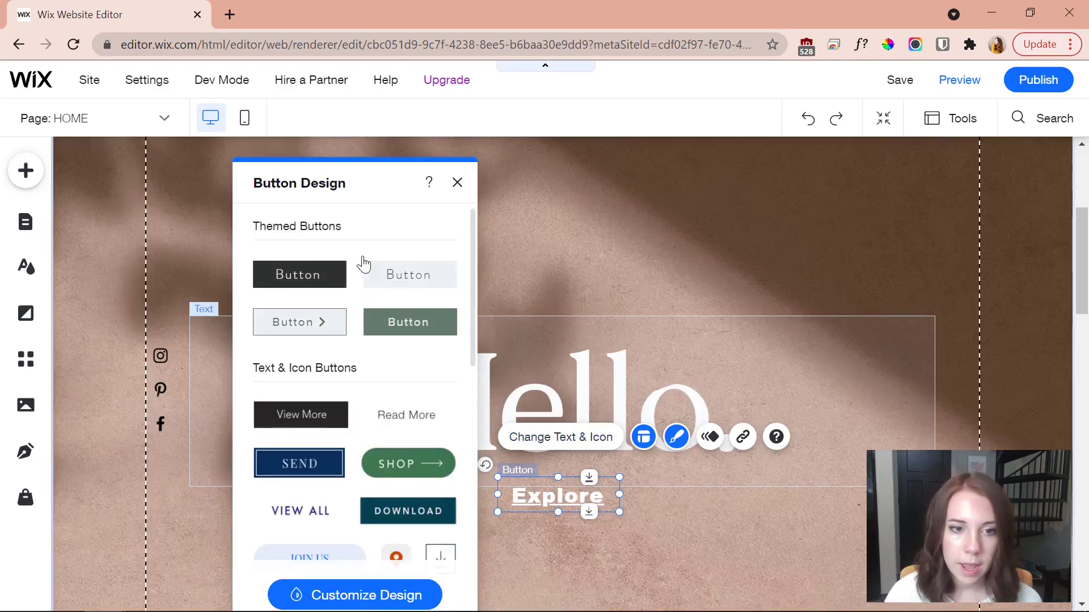
left_click(312, 273)
left_click(397, 273)
left_click(321, 326)
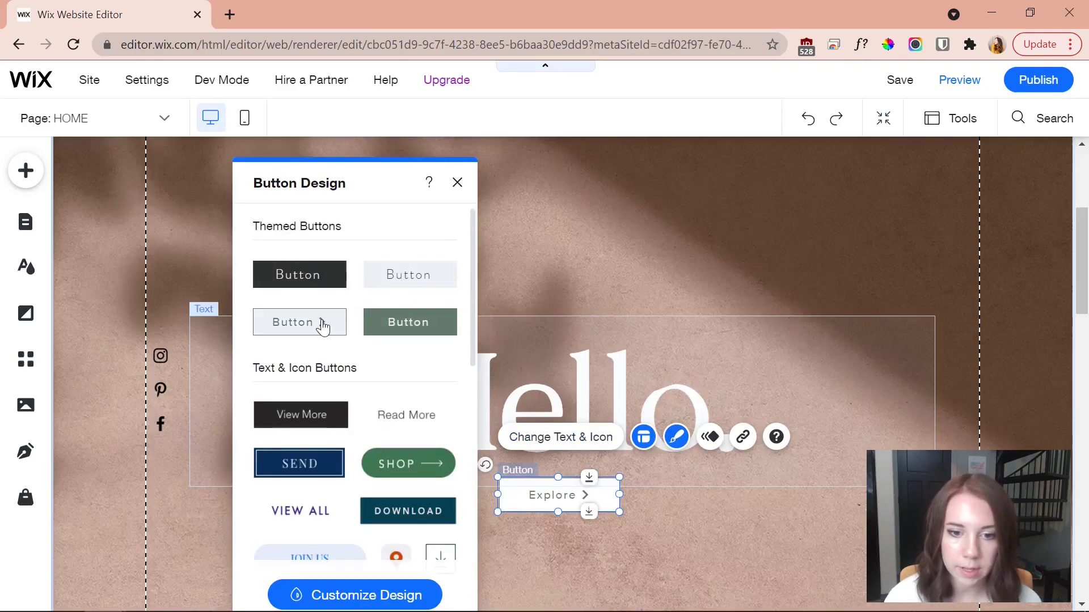
left_click(416, 289)
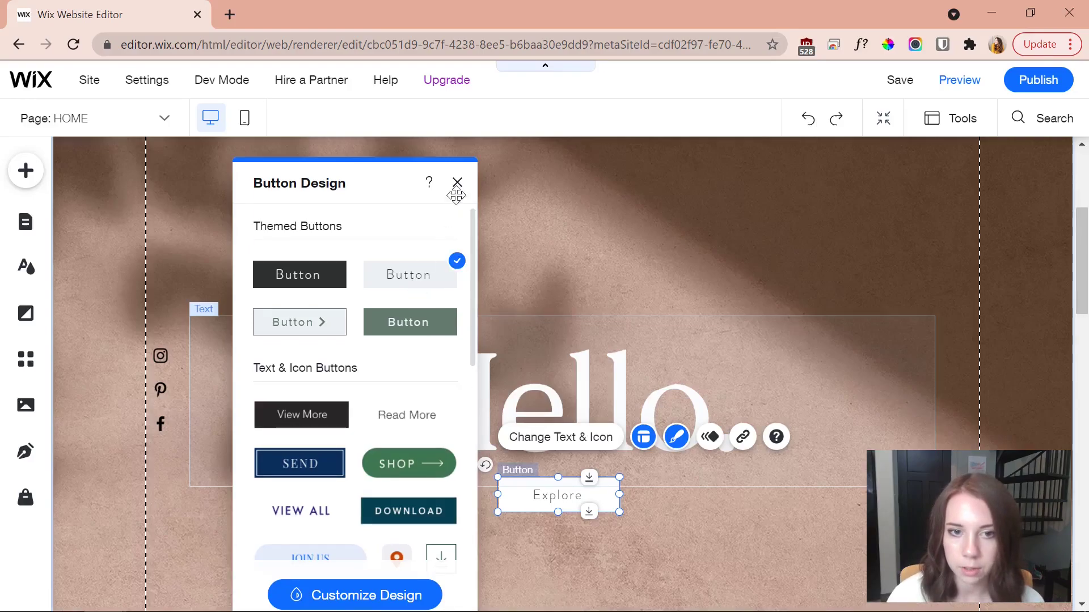
Set the Explore button's text font to Caudex in the design customization.
left_click(453, 272)
left_click(464, 442)
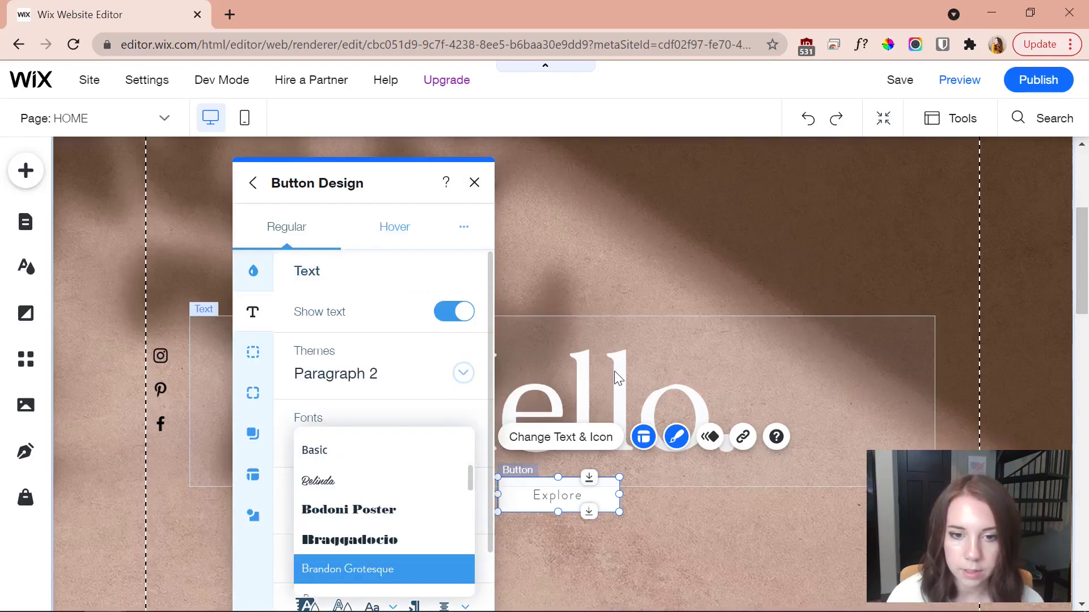
scroll(404, 512, "down", 4)
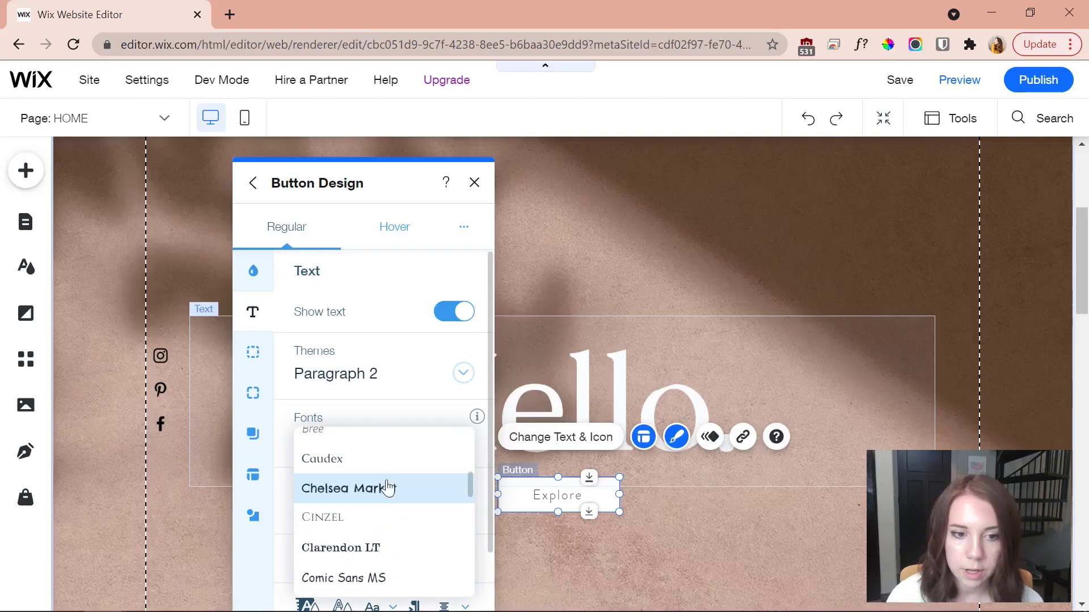
left_click(382, 458)
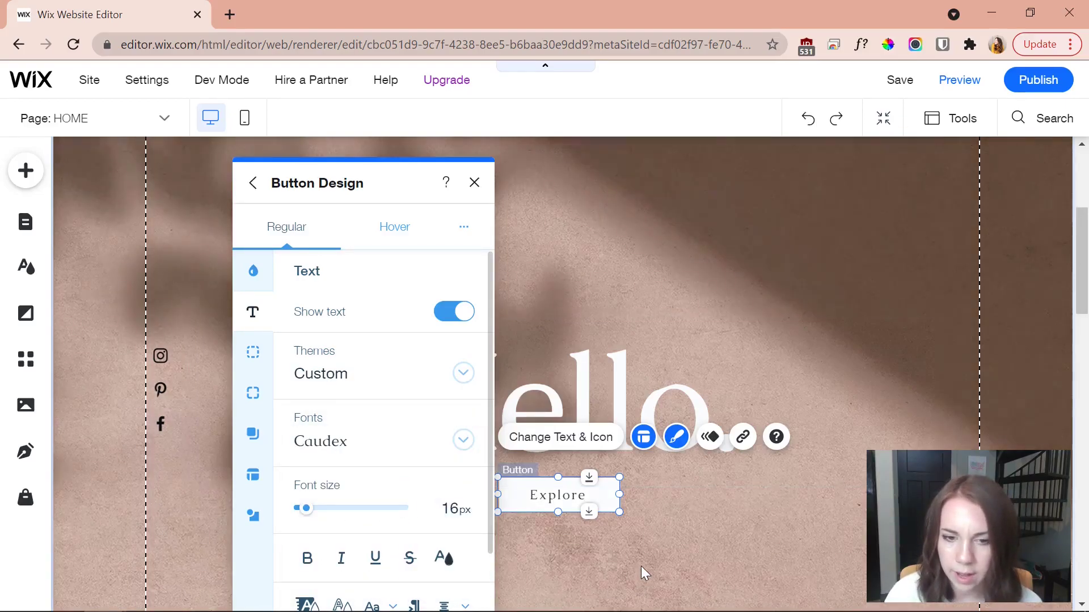
left_click(636, 557)
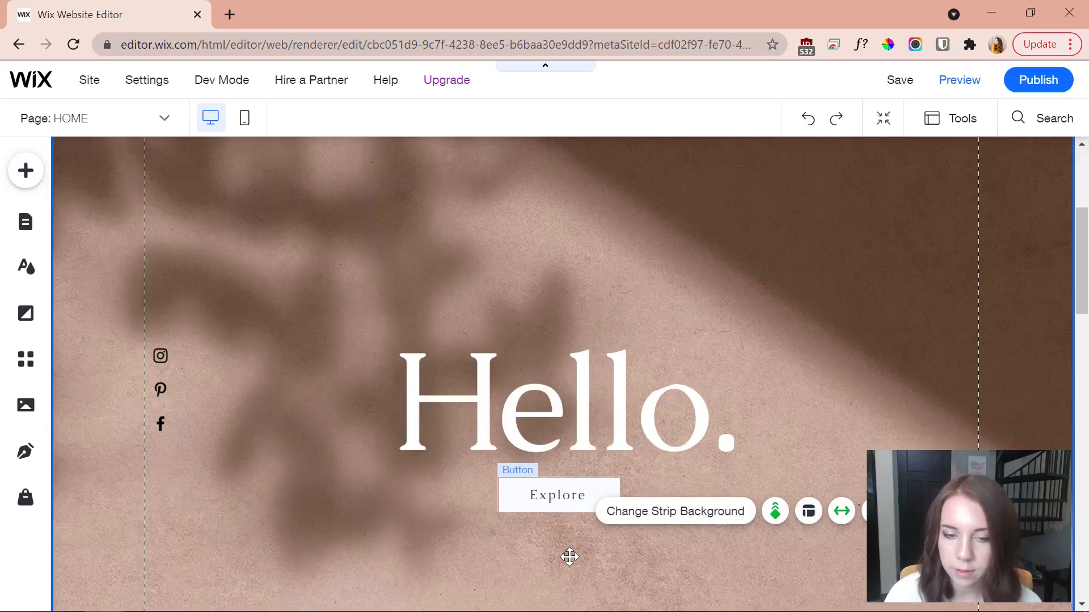
Link the Explore button to the SHOP page, opening in the current window.
left_click(550, 495)
left_click(565, 436)
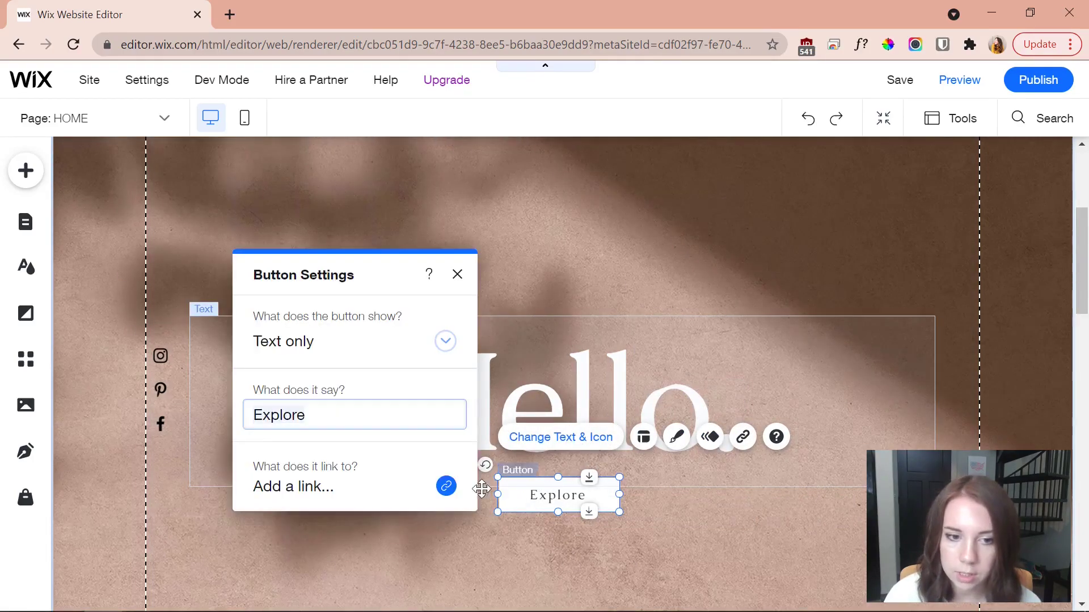
left_click(445, 485)
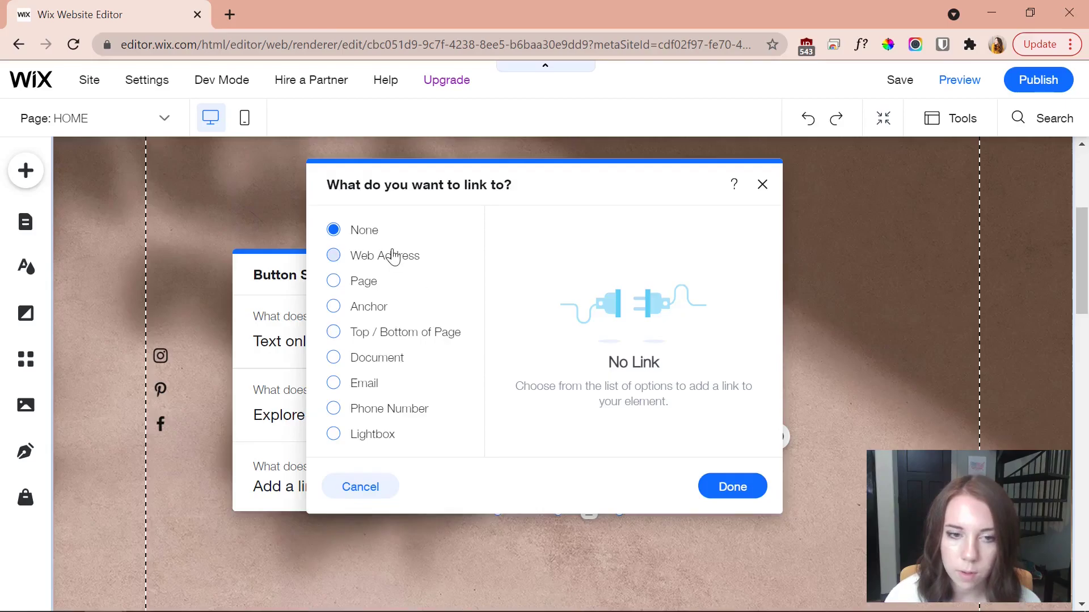
left_click(376, 284)
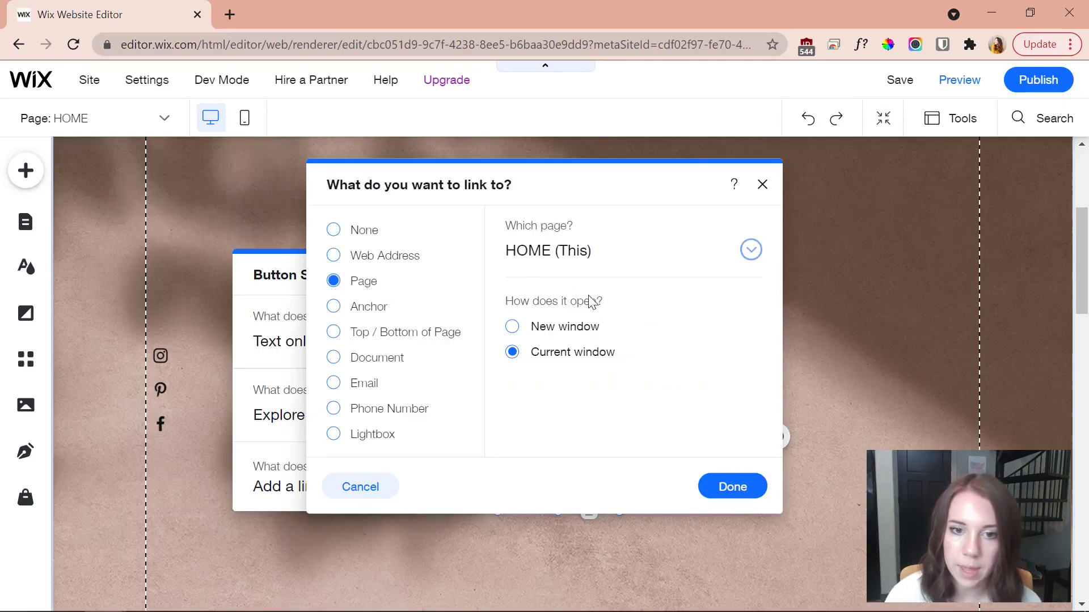
left_click(575, 264)
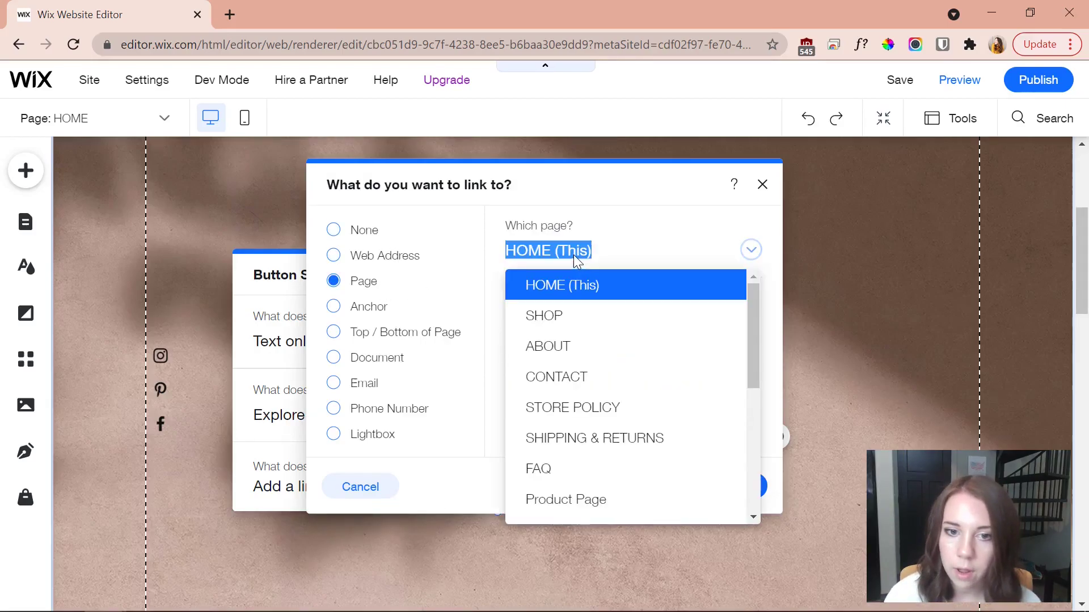
left_click(578, 318)
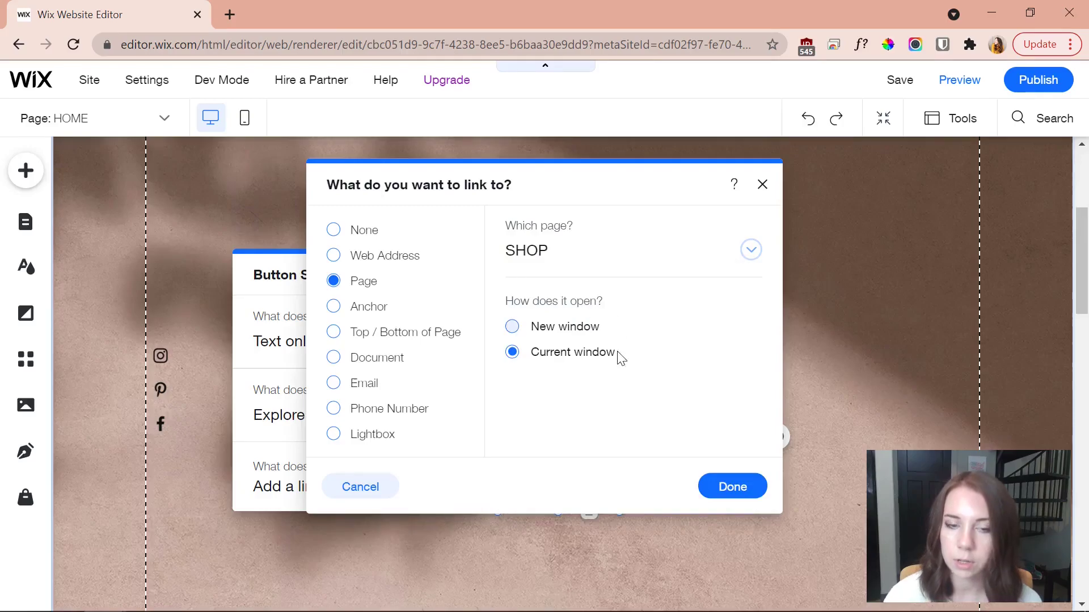
left_click(733, 487)
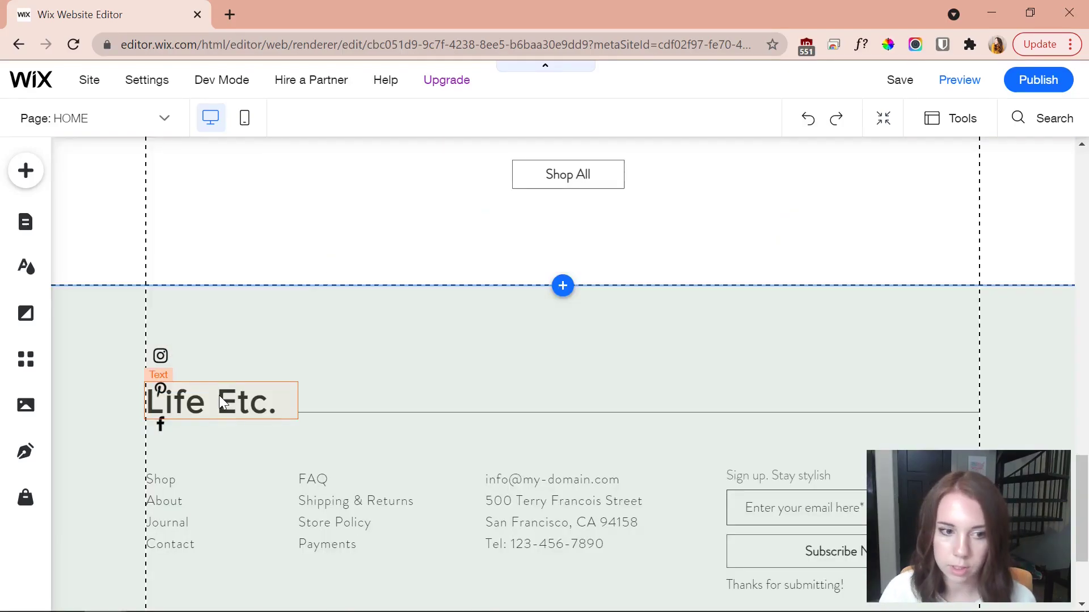
Replace the footer's "Life Etc." text with the Divine Publishing logo image, scaled down and placed above the link columns beside the divider line.
left_click(220, 400)
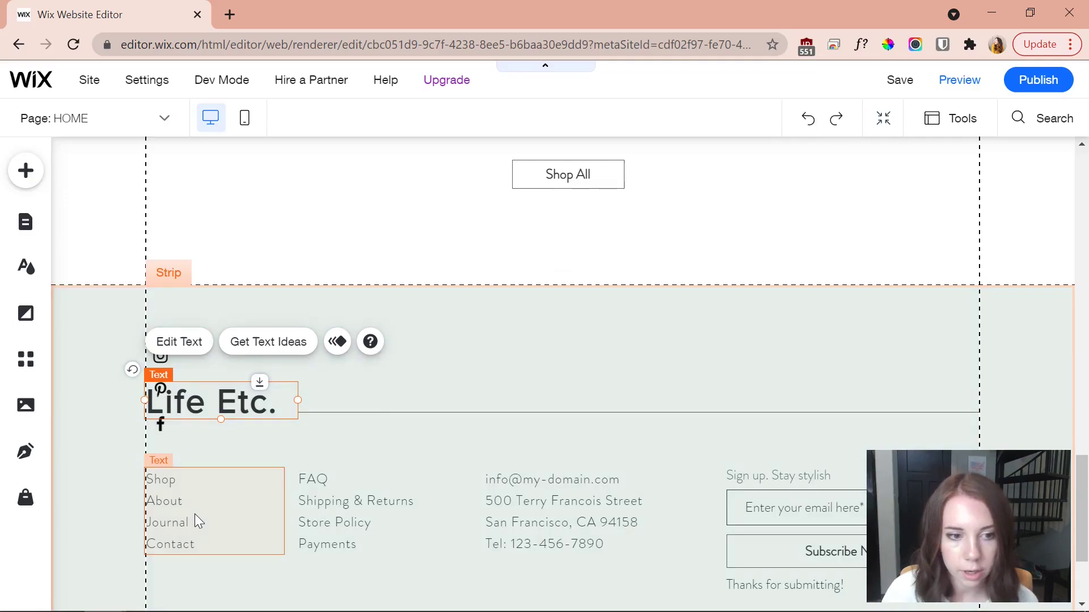
key("Delete")
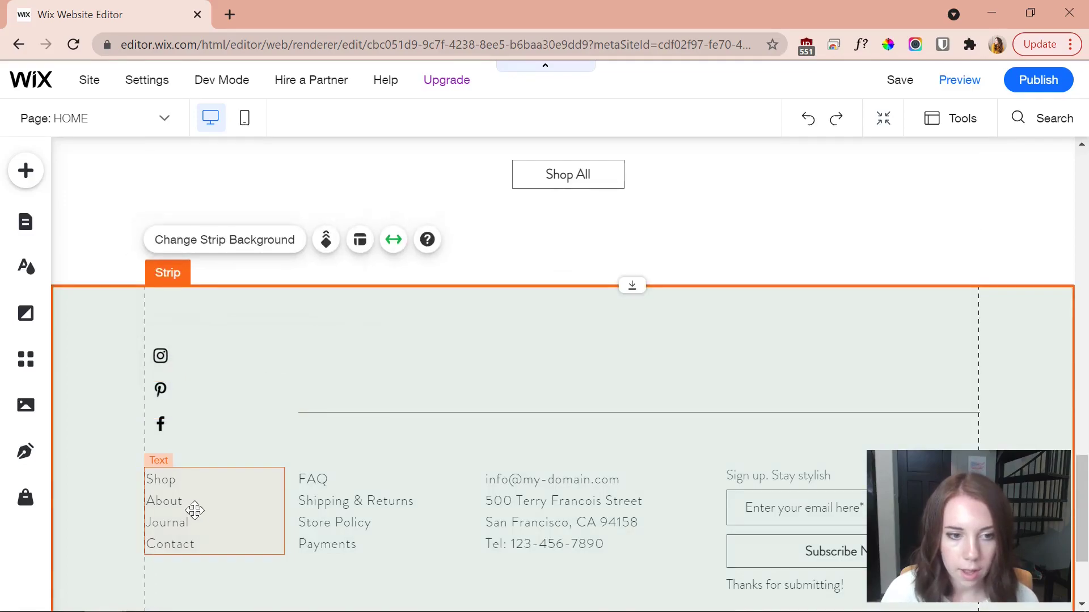
left_click(27, 405)
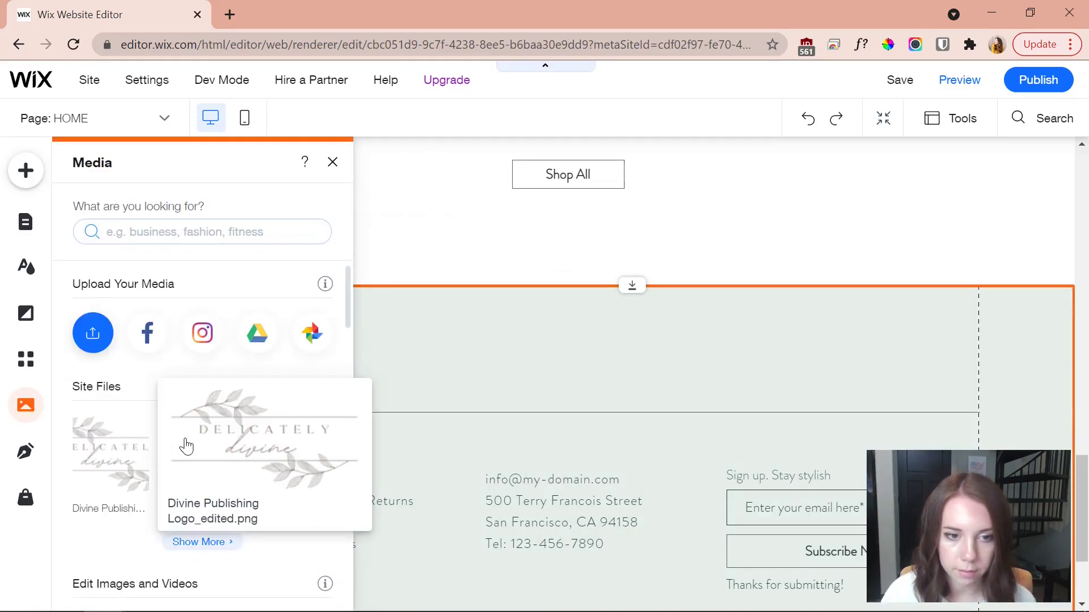
left_click(141, 457)
left_click_drag(454, 401, 458, 316)
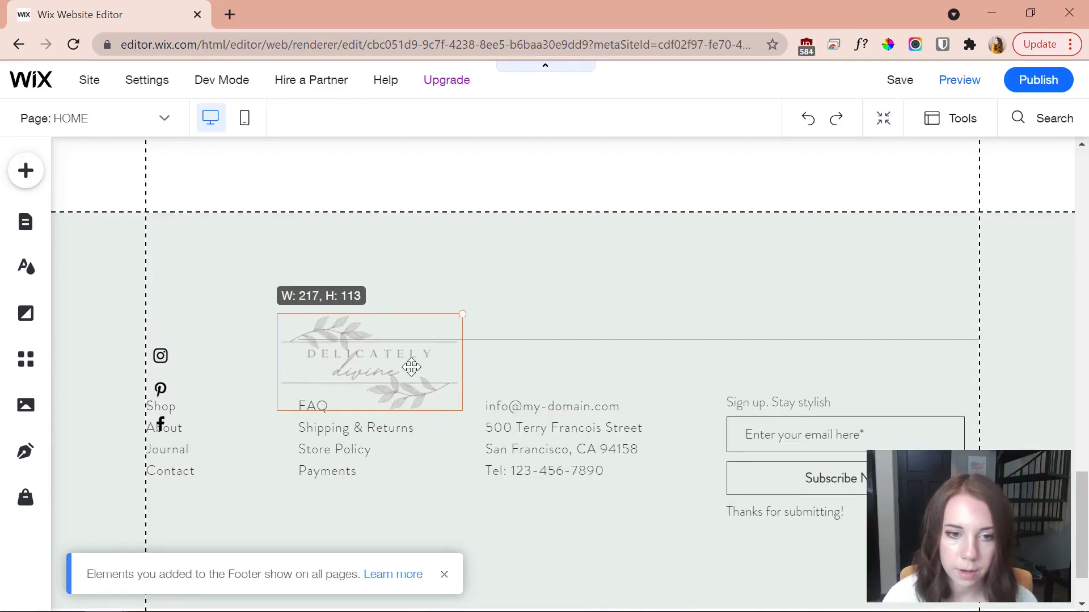
left_click_drag(402, 363, 272, 305)
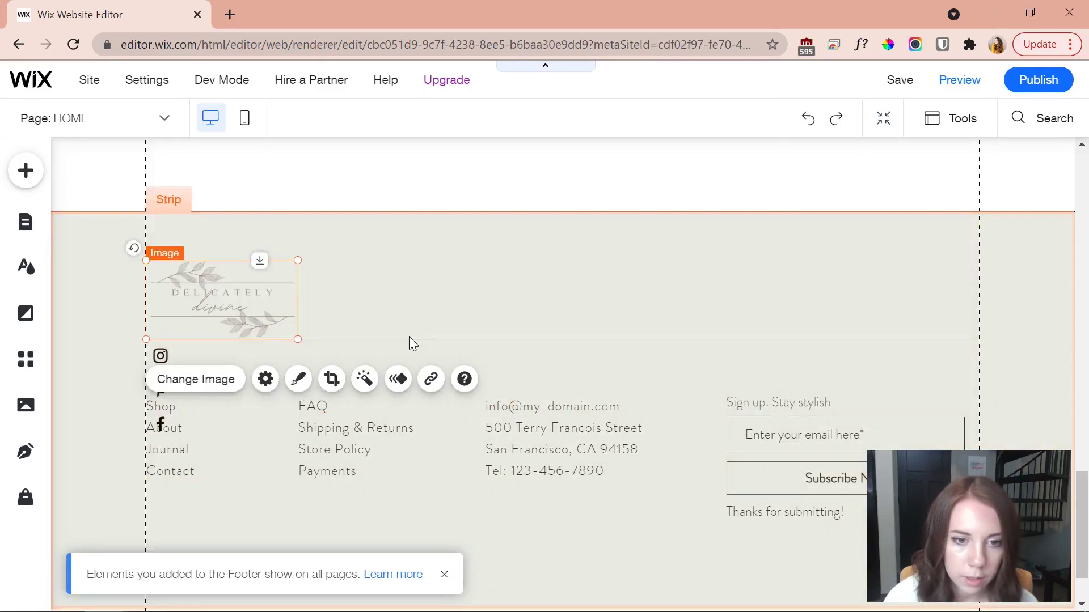
Shorten the left end of the footer's divider line and shift the logo slightly to the right.
left_click(411, 341)
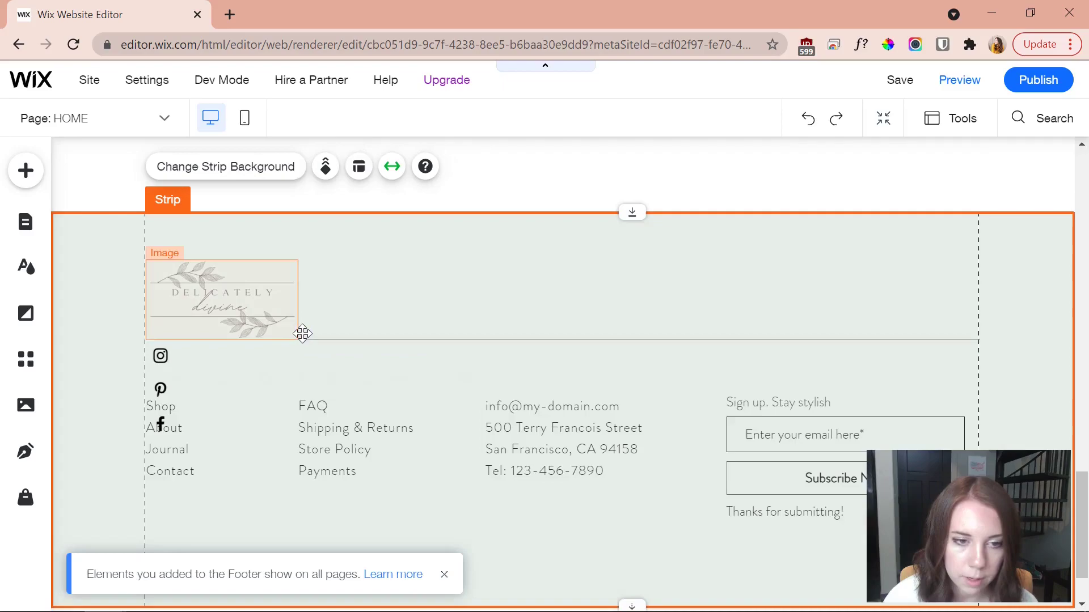
left_click_drag(300, 342, 330, 341)
left_click_drag(258, 311, 272, 314)
left_click(440, 552)
Look over the home page from the footer up to the header and browse the elements that can be added.
scroll(409, 520, "down", 2)
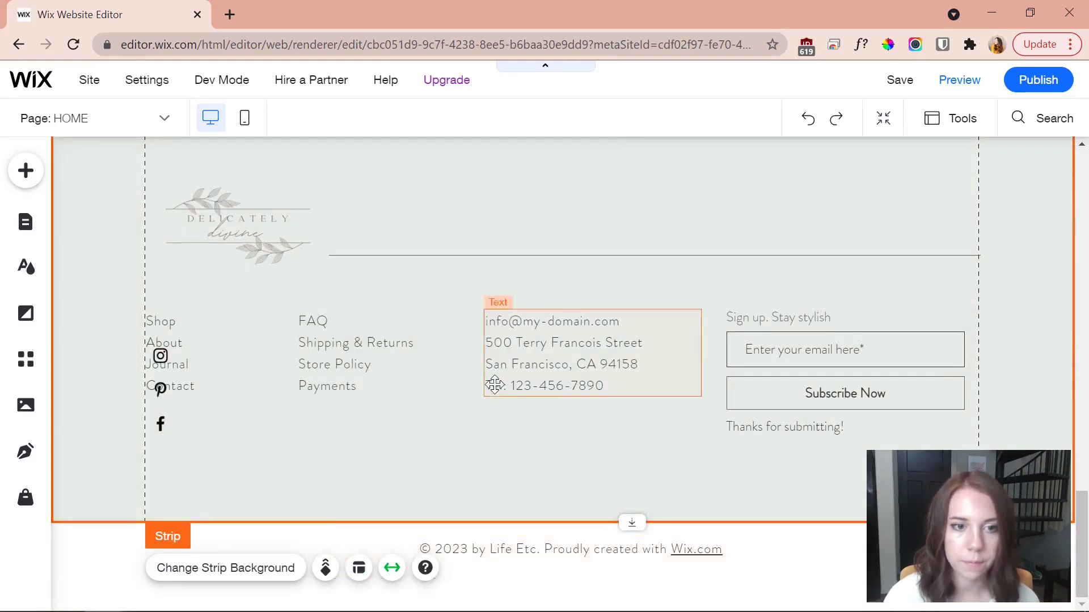
scroll(316, 452, "up", 2)
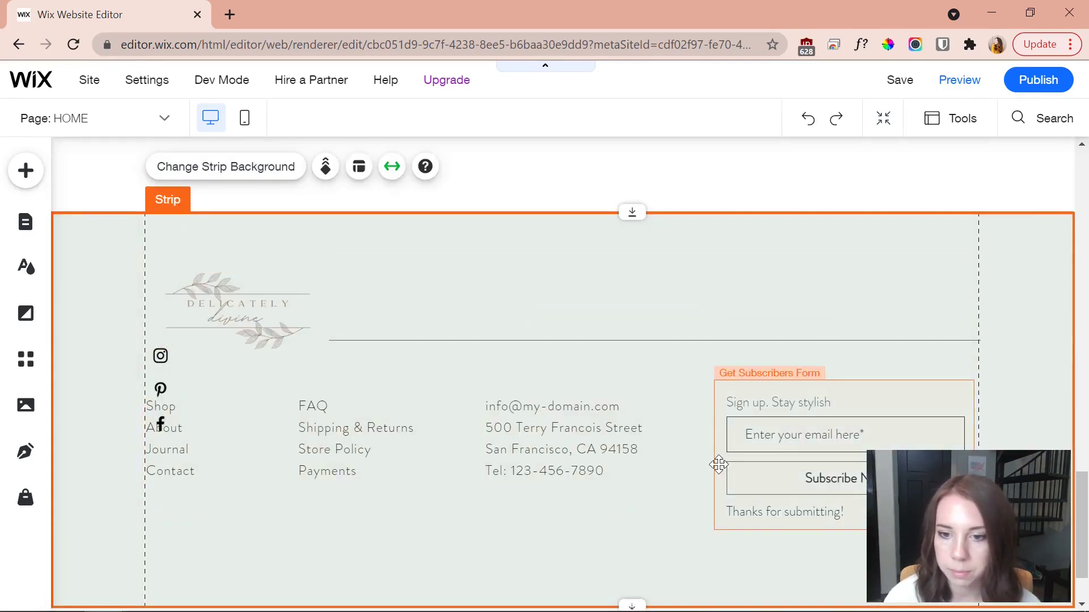
scroll(717, 462, "down", 2)
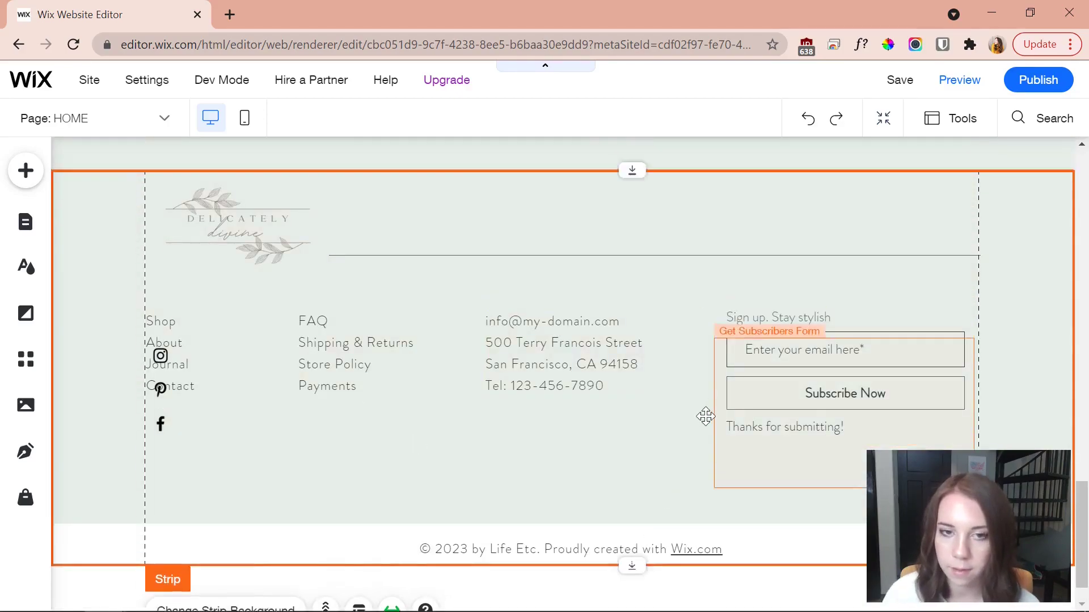
scroll(560, 461, "up", 6)
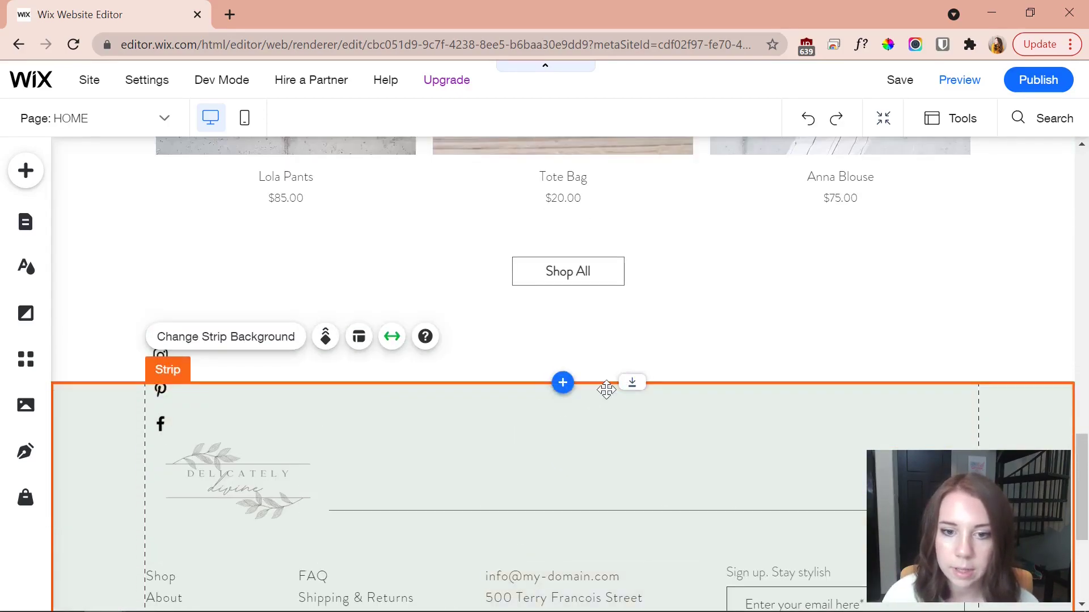
scroll(567, 399, "up", 20)
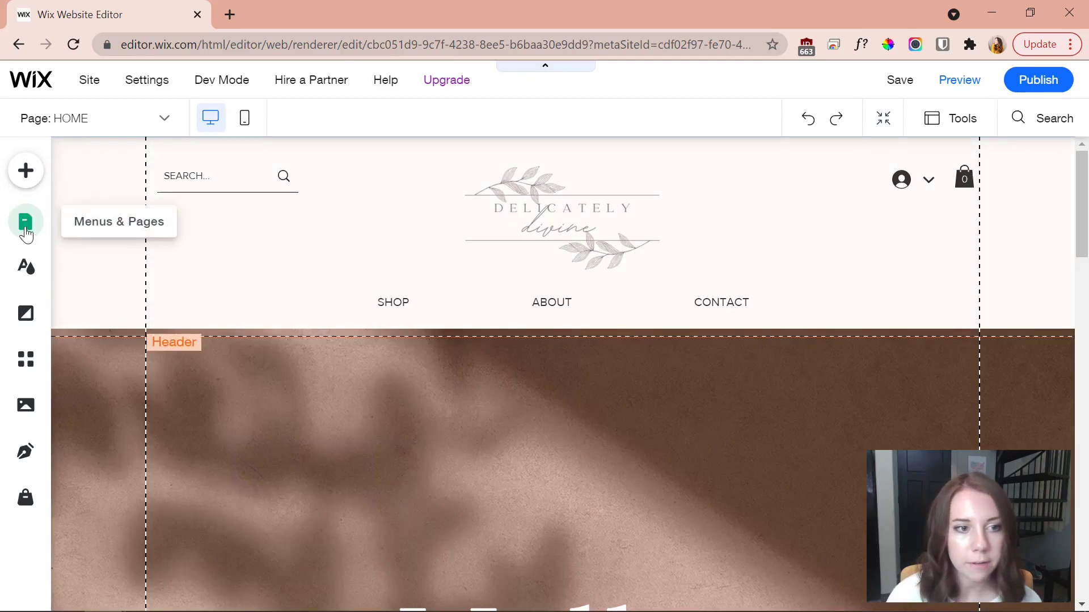
left_click(26, 170)
left_click(140, 361)
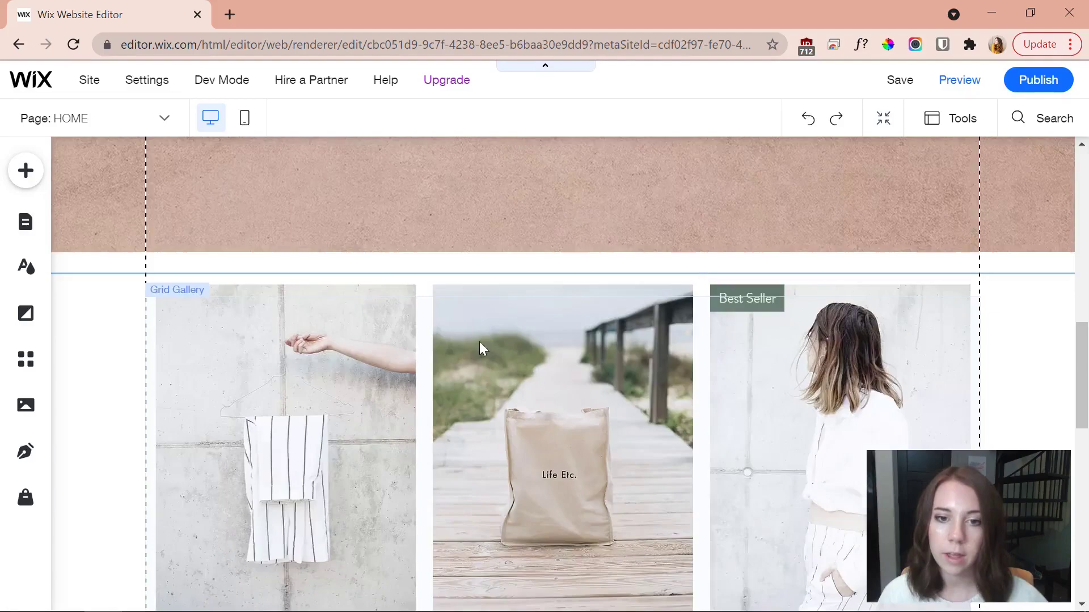
scroll(479, 352, "up", 1)
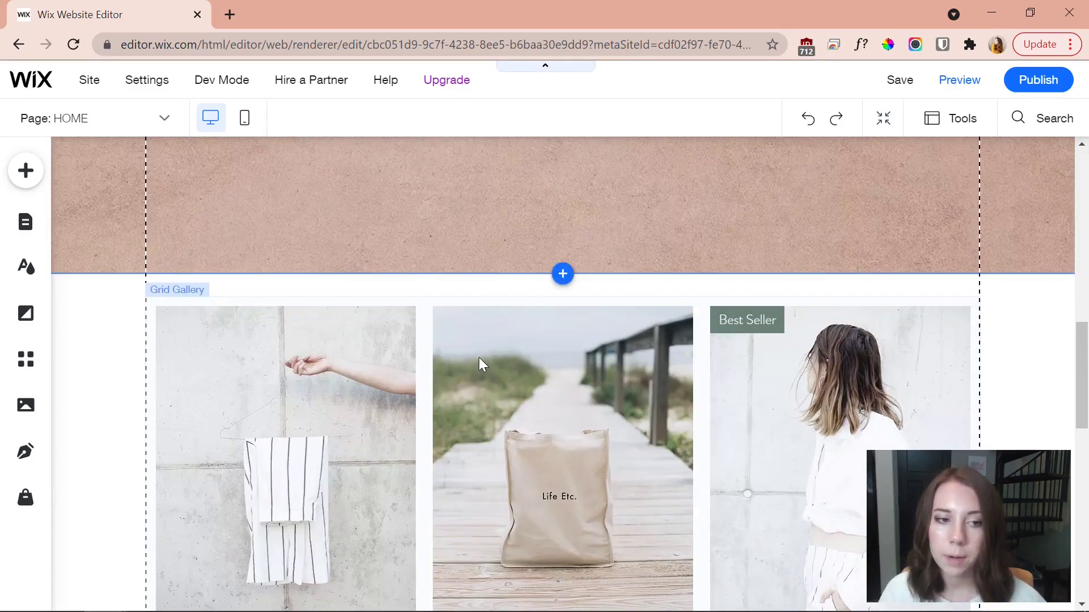
scroll(482, 341, "up", 5)
scroll(475, 316, "up", 3)
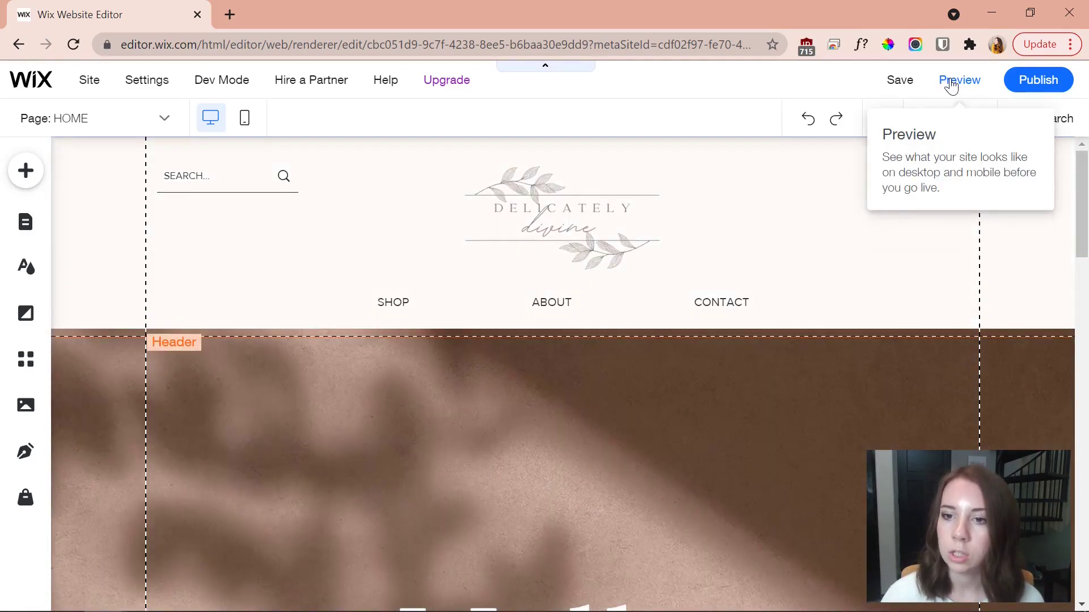
Preview the site and examine the home page from the header down through the product gallery to the footer.
left_click(954, 82)
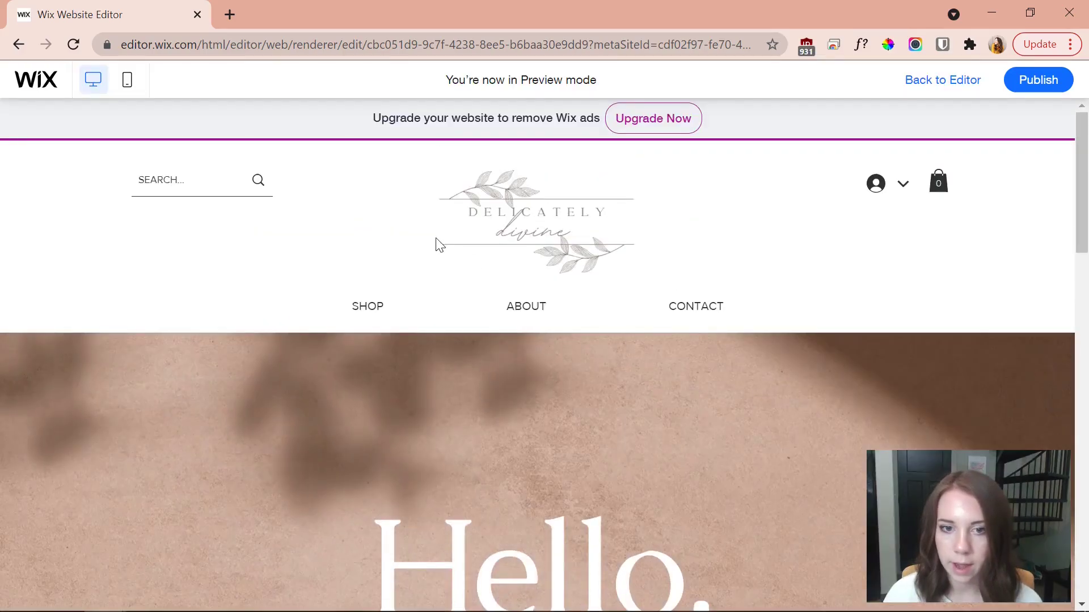
scroll(539, 249, "down", 3)
scroll(634, 255, "down", 12)
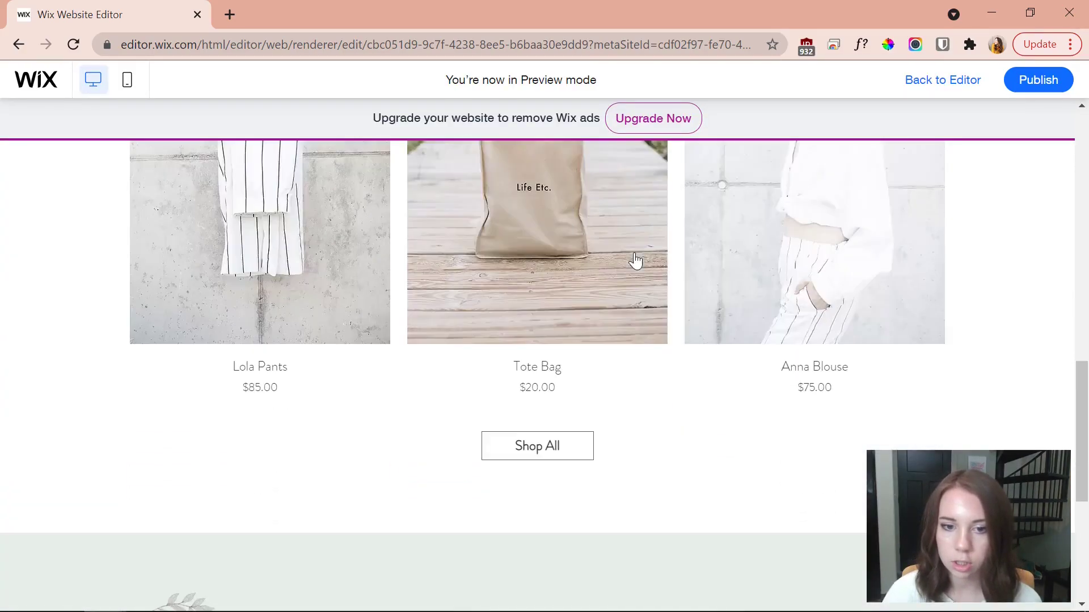
scroll(638, 261, "down", 3)
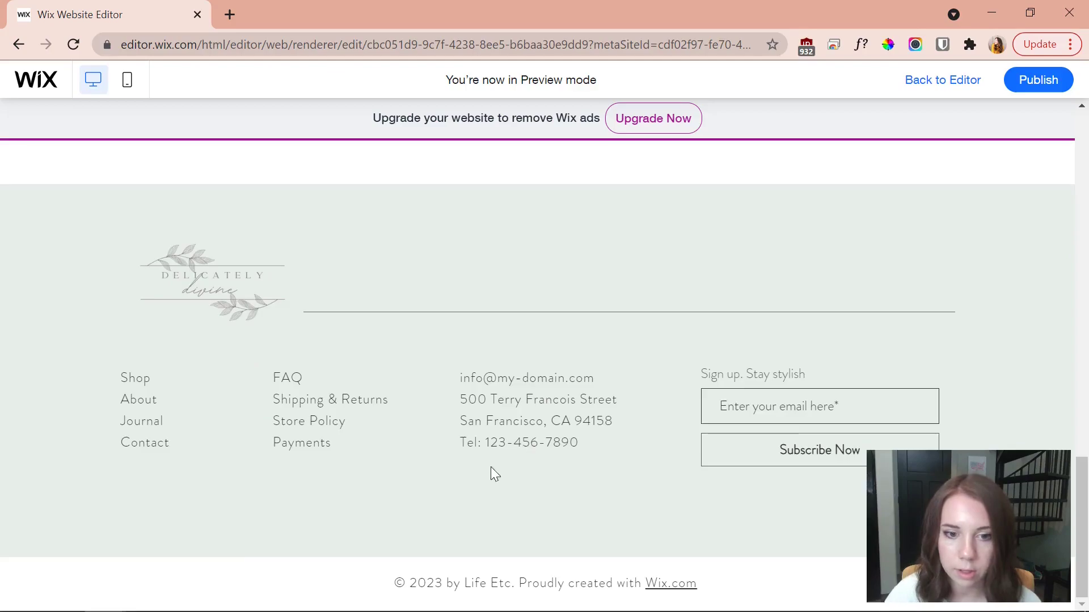
scroll(477, 479, "up", 2)
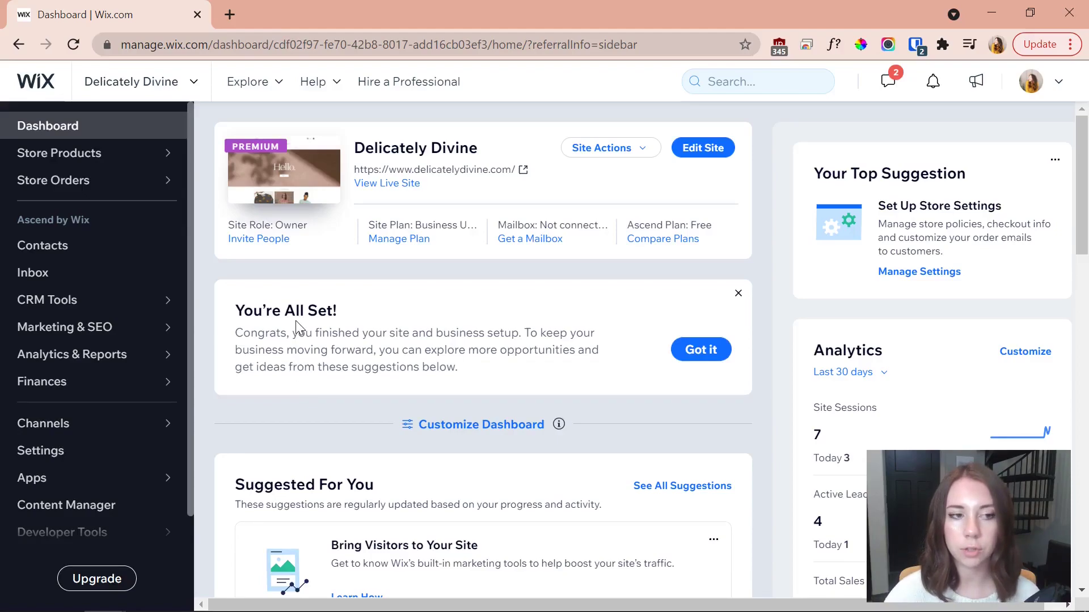
Open the Printful app from the store's Find Products to Sell page in the site dashboard.
mouse_move(154, 153)
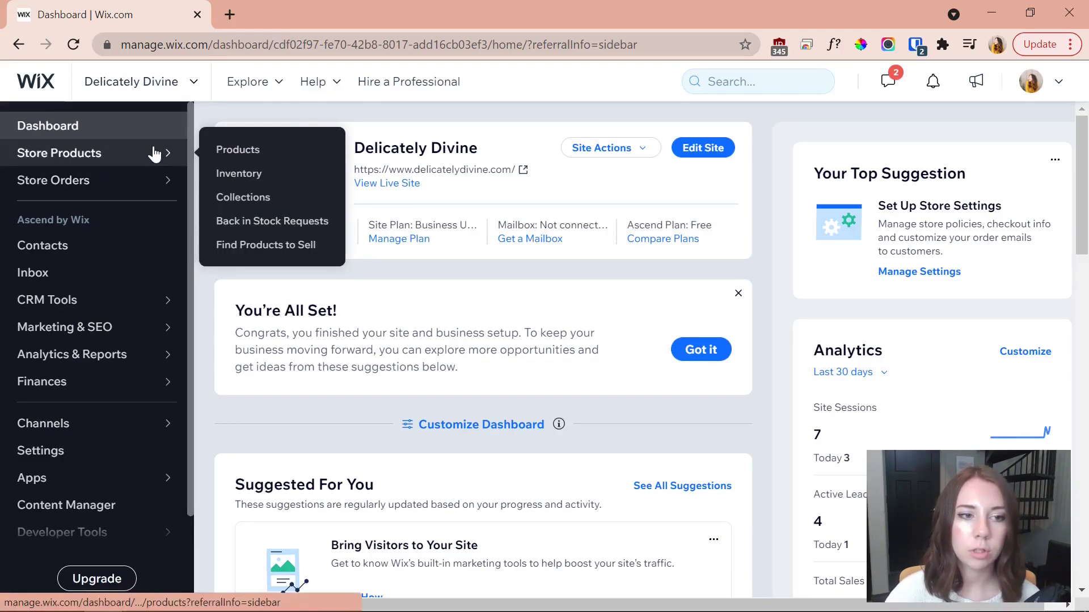
left_click(234, 248)
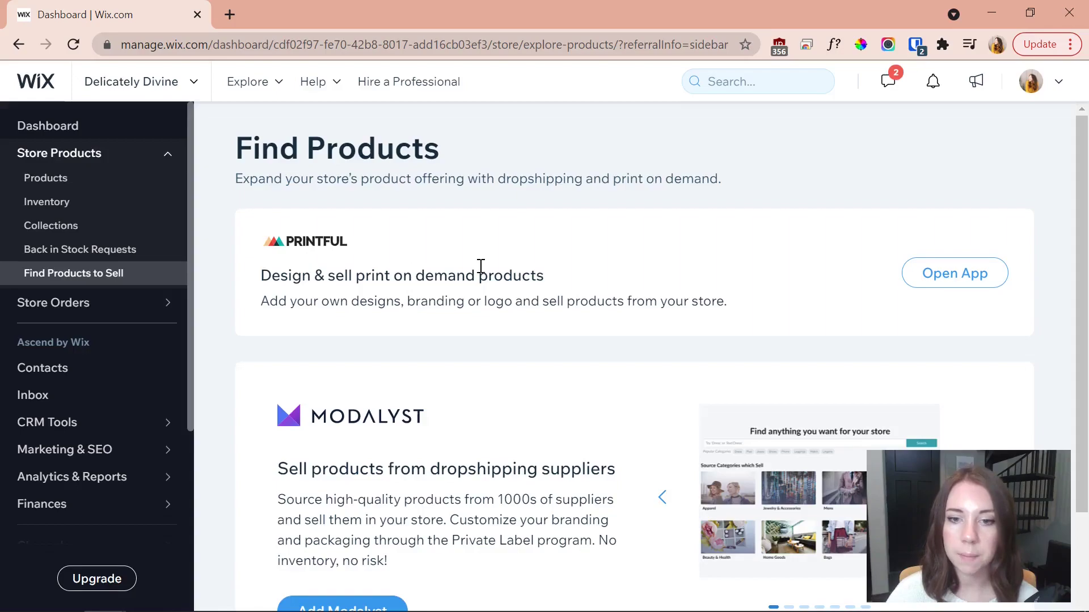
left_click(979, 277)
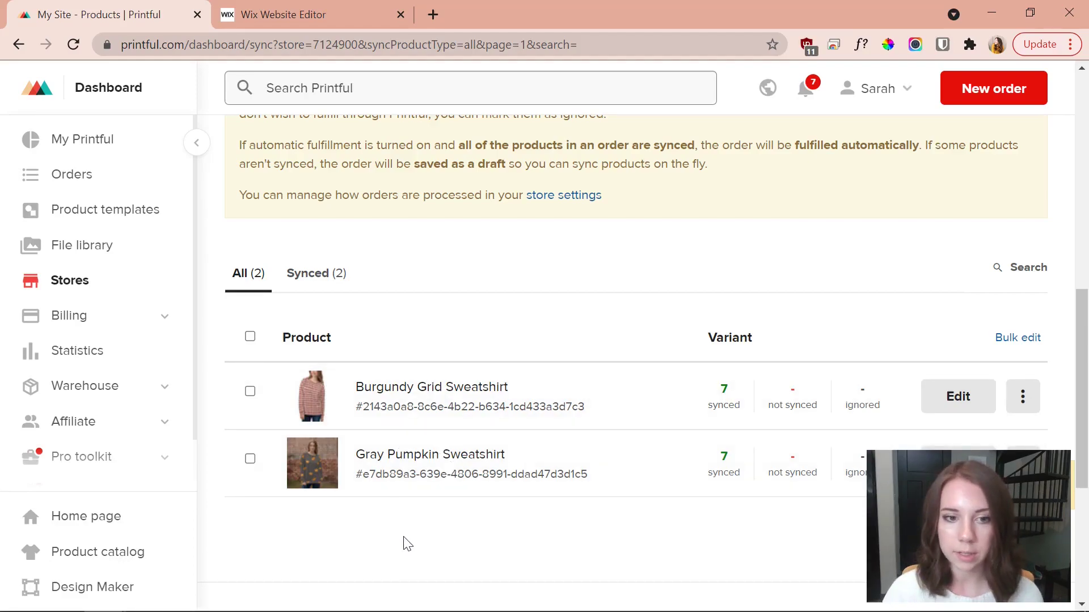
Start adding a new product to the Printful store and open the Women's clothing category.
scroll(400, 509, "up", 10)
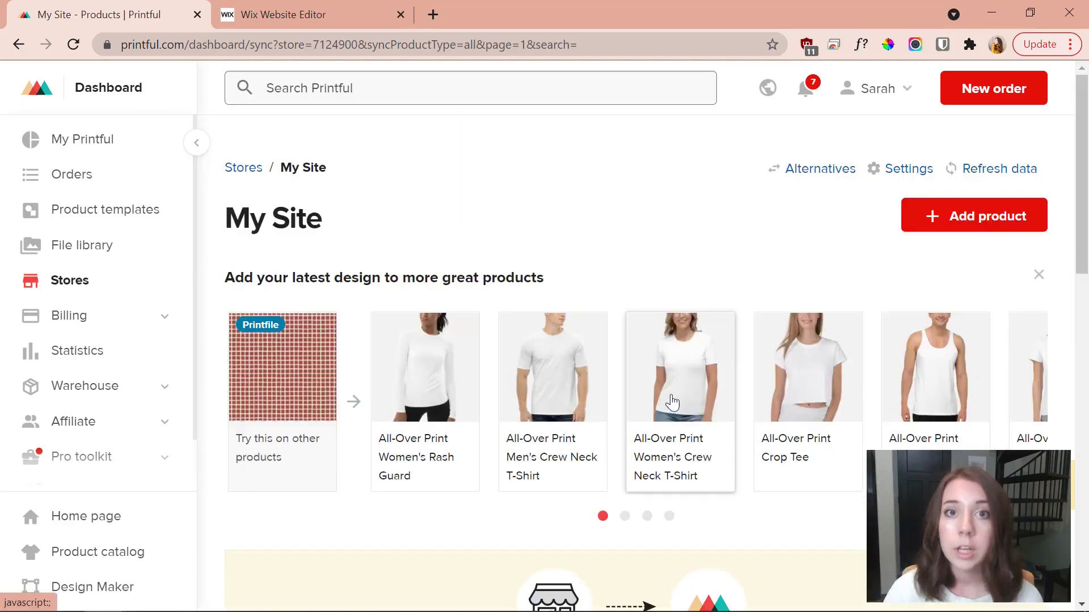
left_click(966, 221)
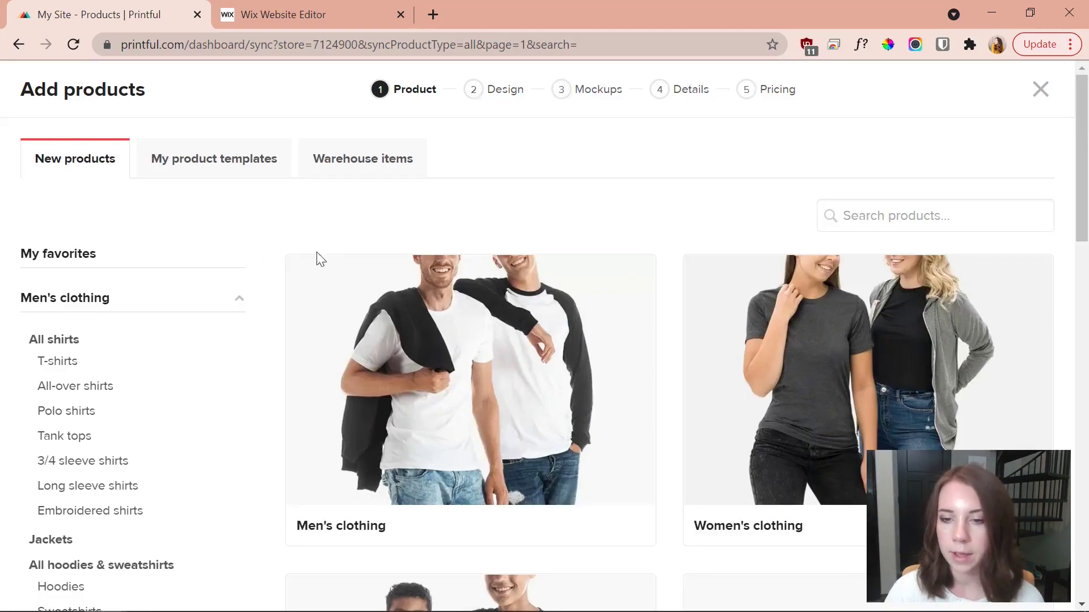
scroll(749, 286, "down", 2)
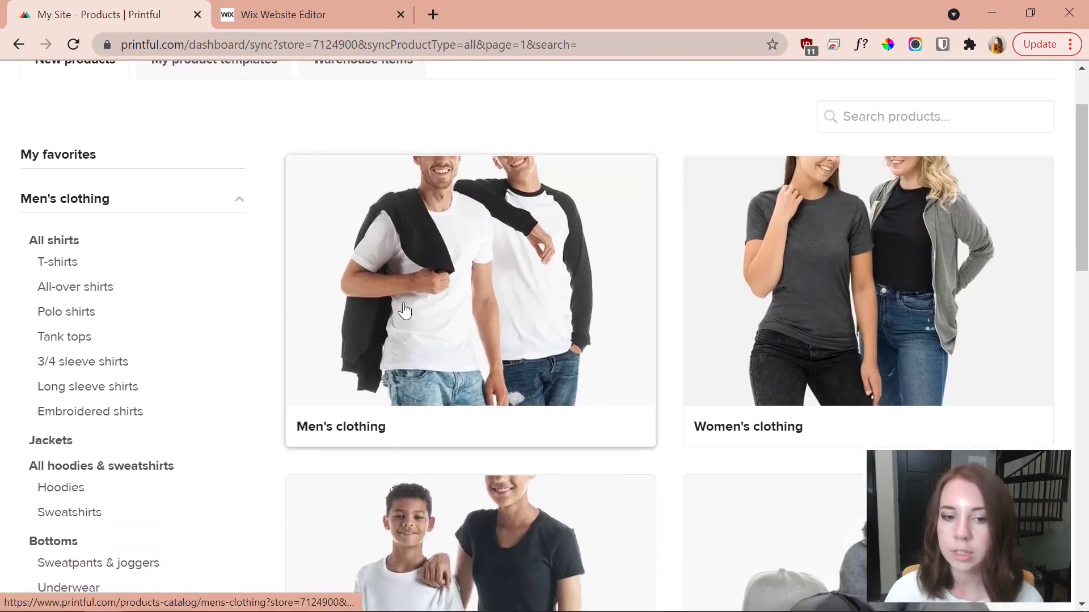
scroll(844, 271, "up", 2)
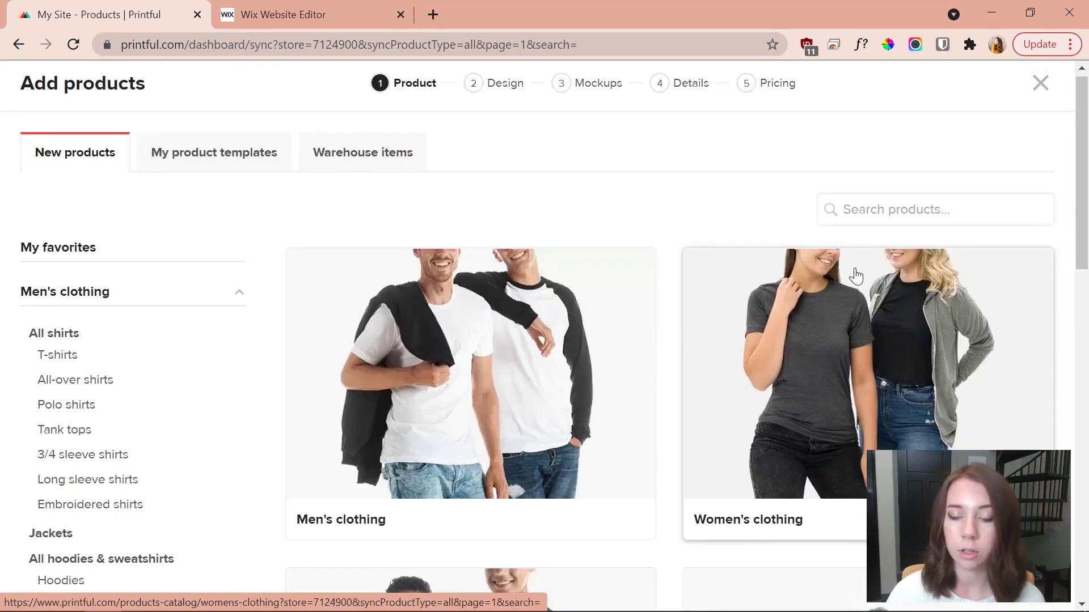
left_click(840, 279)
Choose the Women's Cropped Sweatshirt | Bella + Canvas 7503 from the women's sweatshirts as the product to design.
scroll(829, 267, "down", 2)
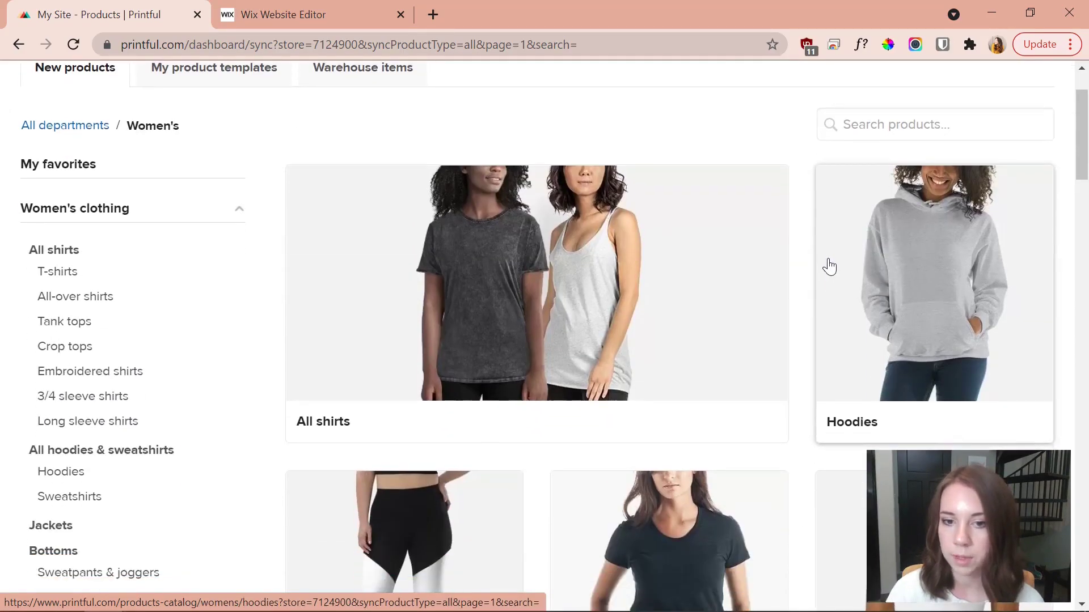
scroll(834, 267, "down", 2)
scroll(644, 275, "down", 7)
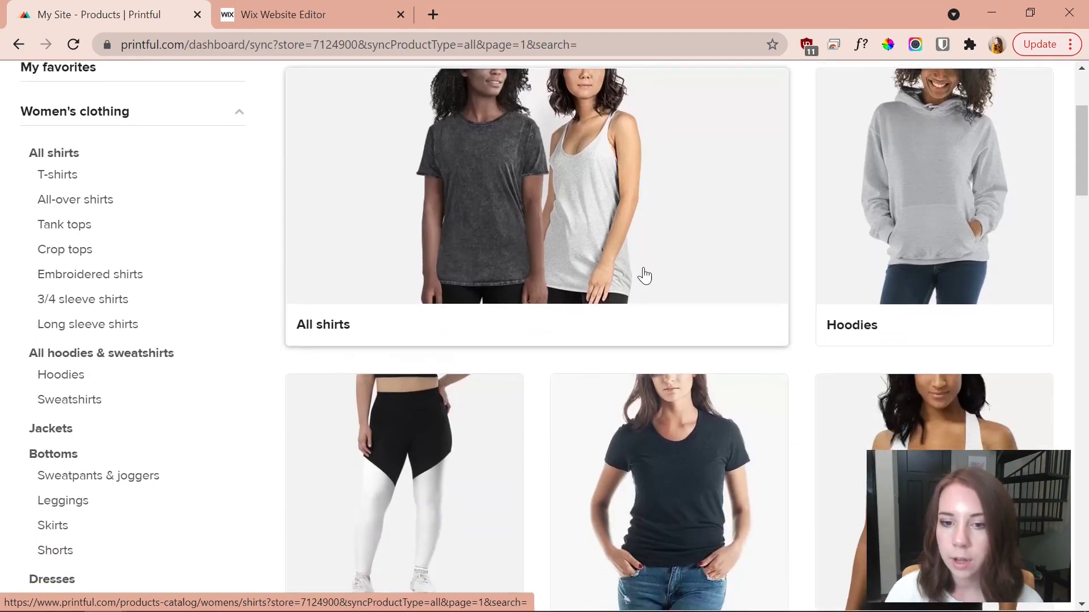
left_click(450, 367)
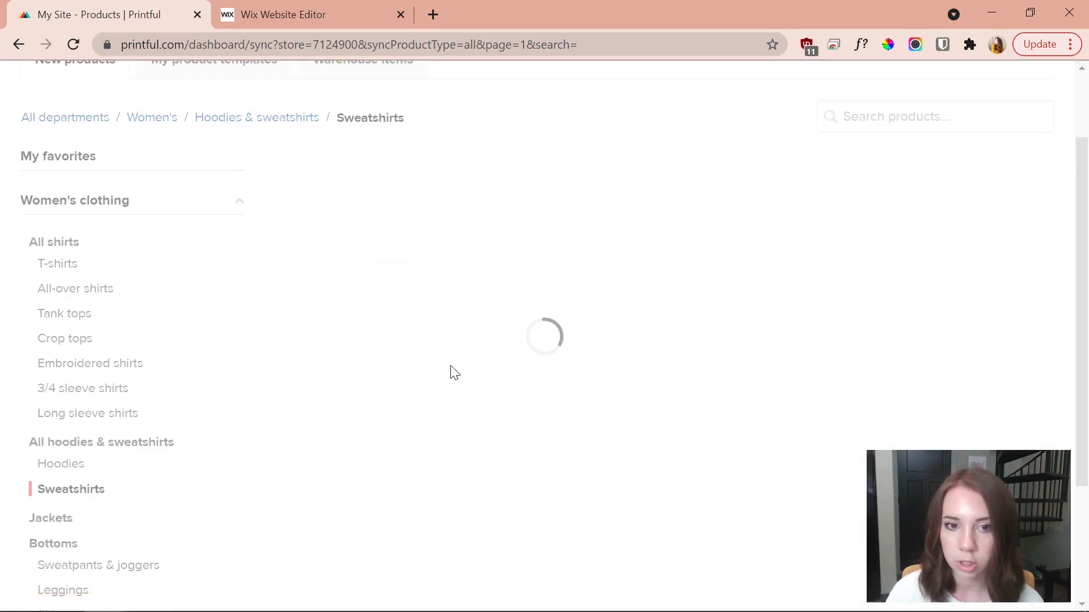
scroll(907, 262, "down", 5)
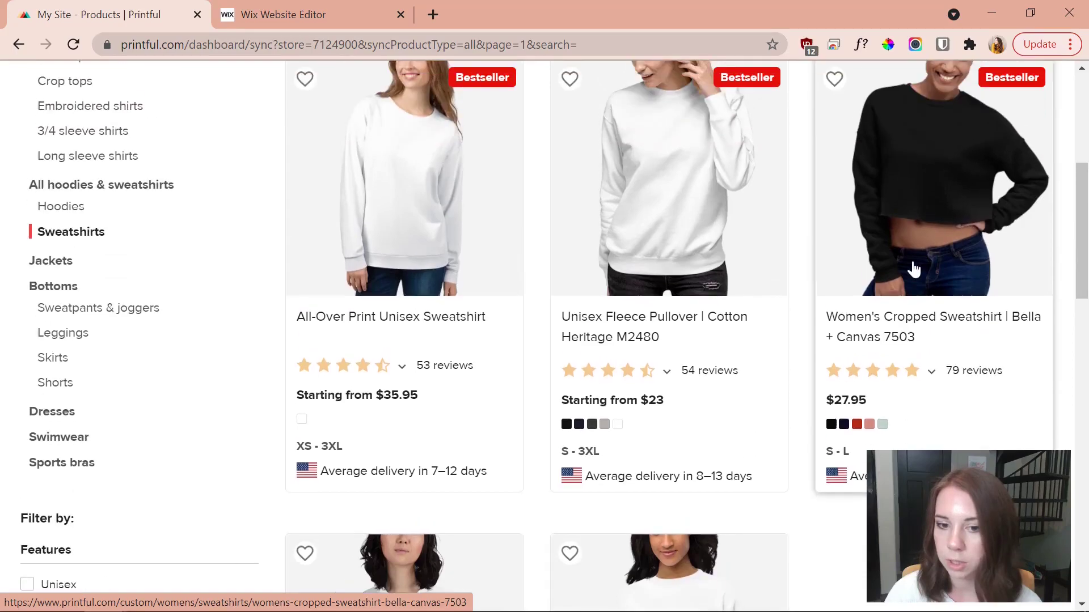
left_click(908, 234)
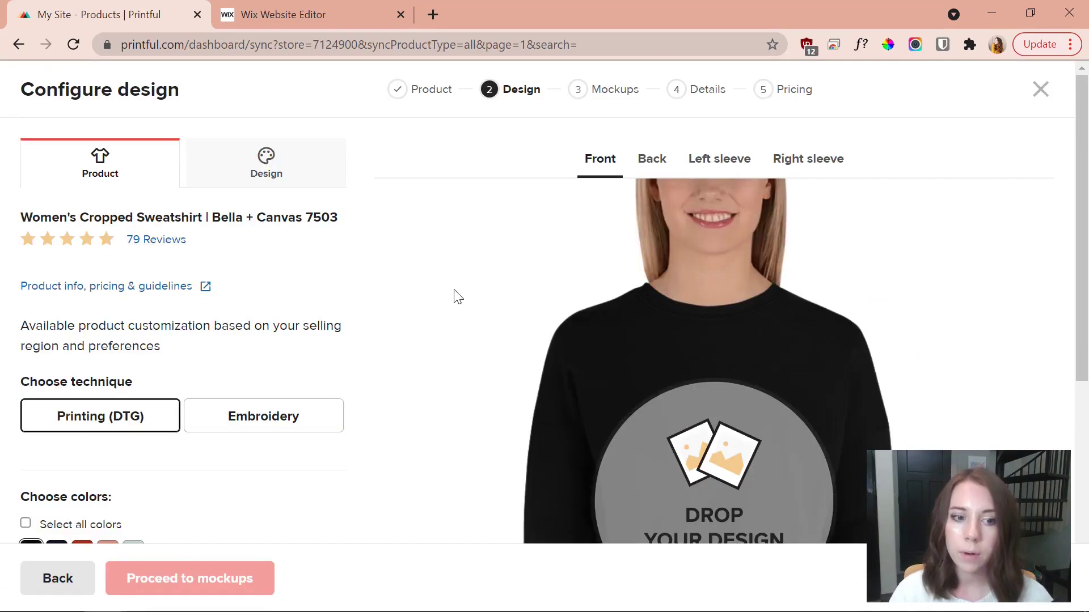
Place No-Rain-No-Flowers.png on the front of the sweatshirt and choose the light green fabric color.
scroll(465, 297, "down", 2)
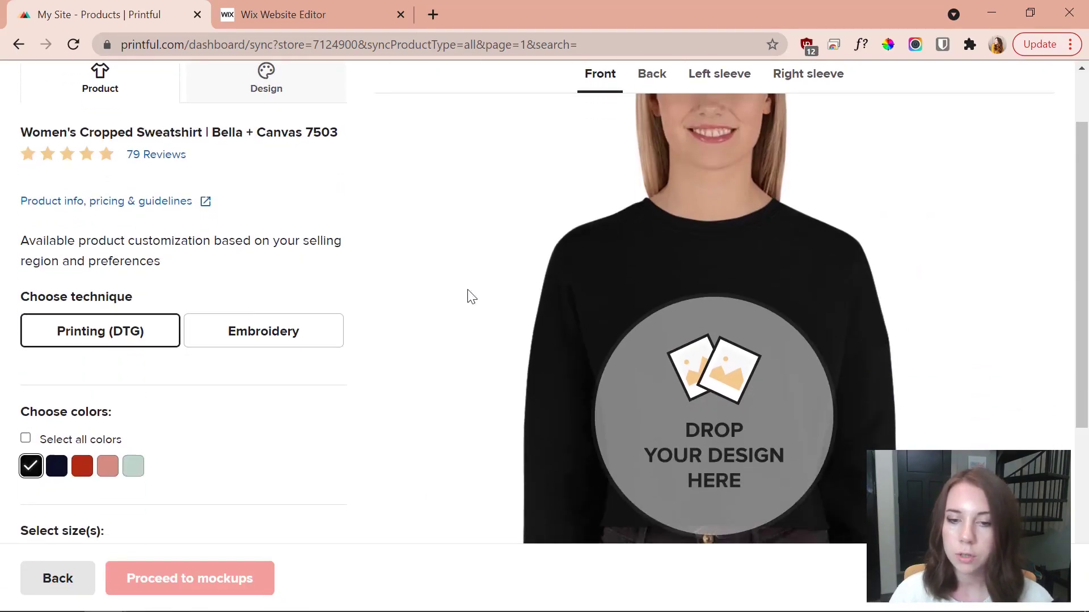
left_click(653, 366)
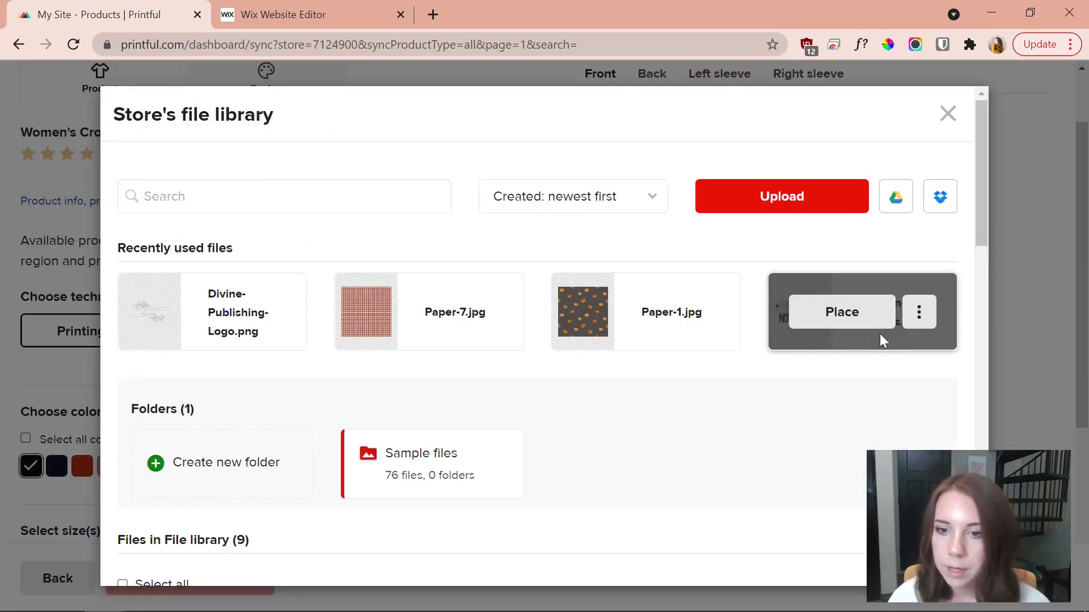
left_click(849, 315)
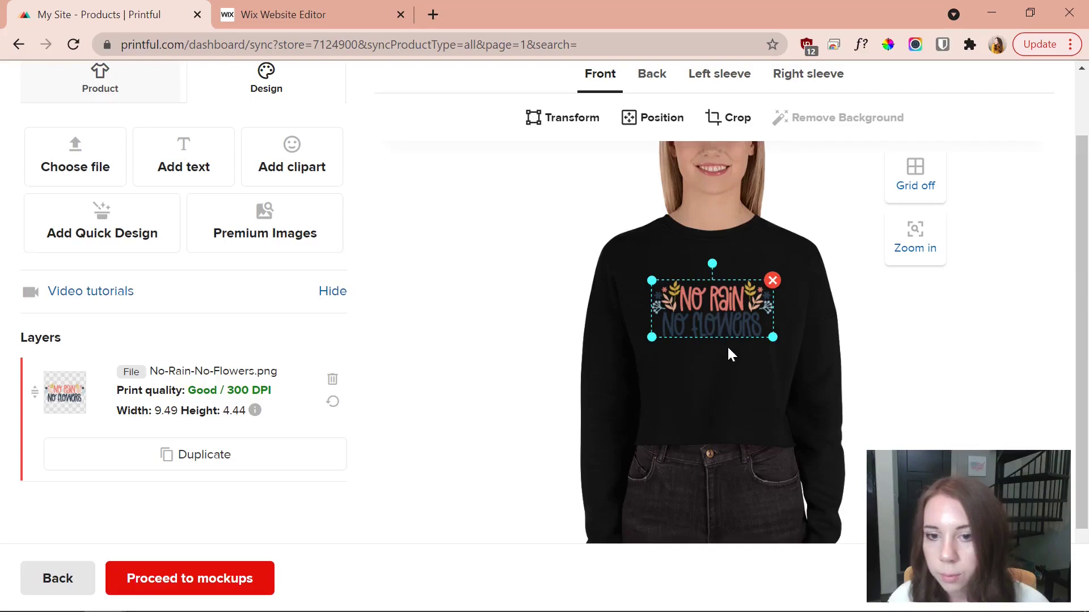
left_click(783, 388)
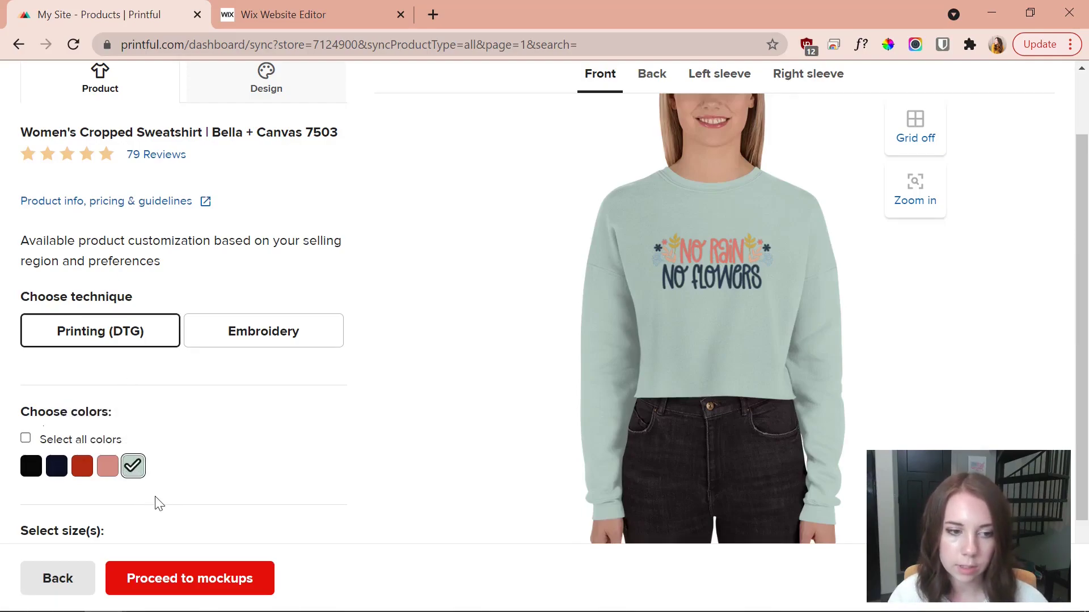
scroll(199, 489, "down", 1)
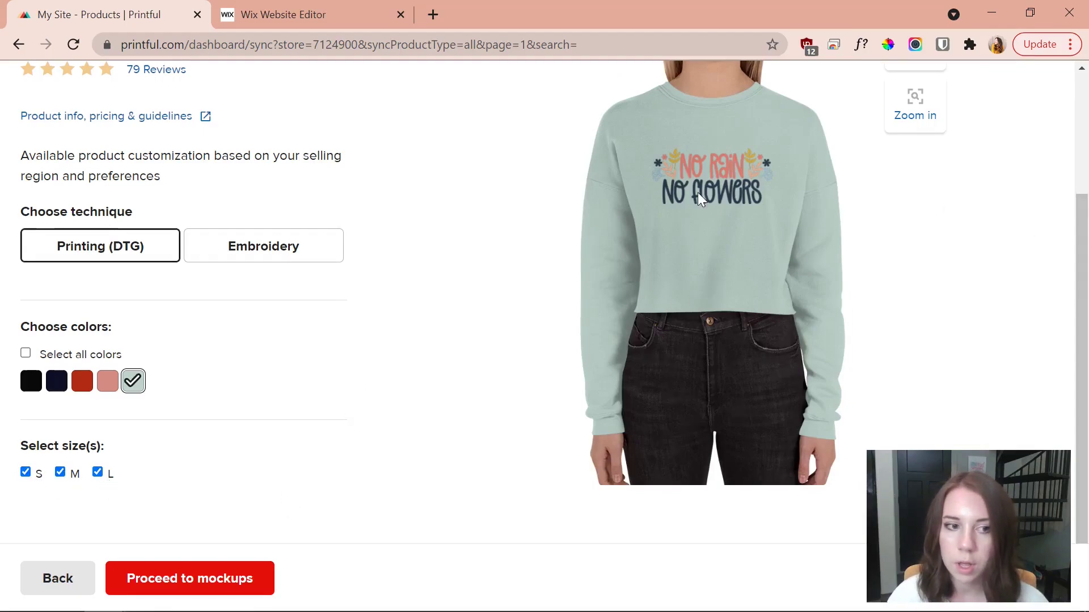
Proceed to the sweatshirt's mockups and choose the Women's 2 mockups style for the storefront image.
scroll(698, 286, "up", 2)
scroll(734, 331, "up", 2)
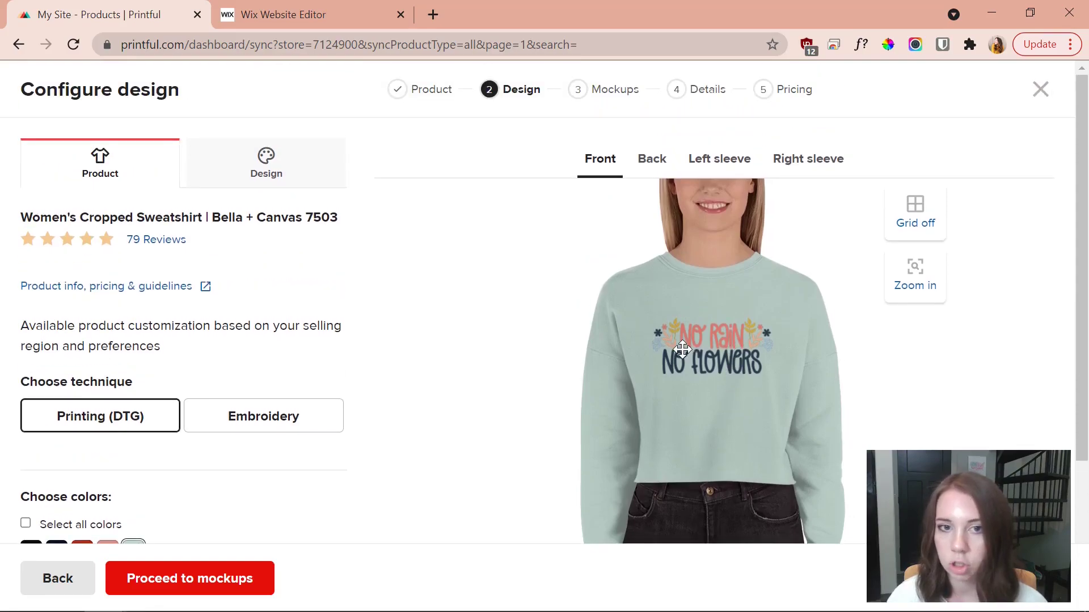
left_click(687, 350)
left_click(236, 577)
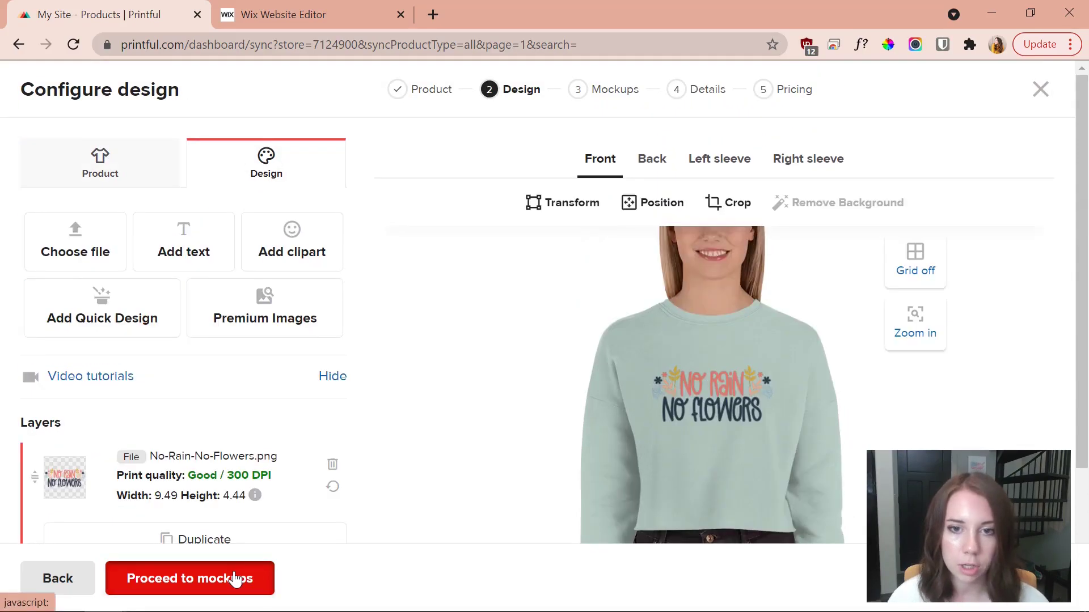
scroll(145, 318, "down", 3)
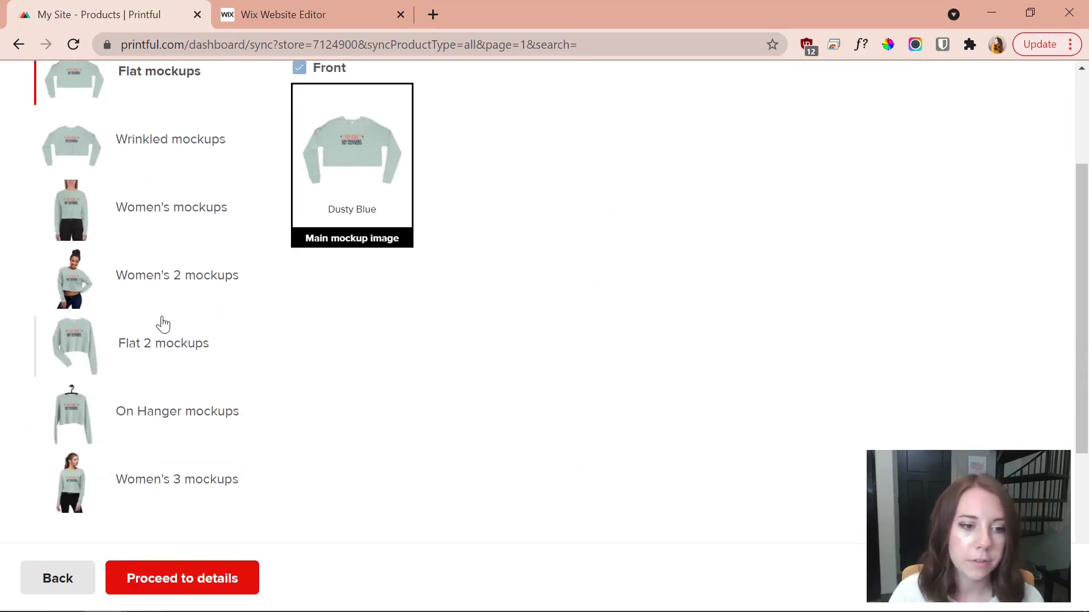
left_click(175, 287)
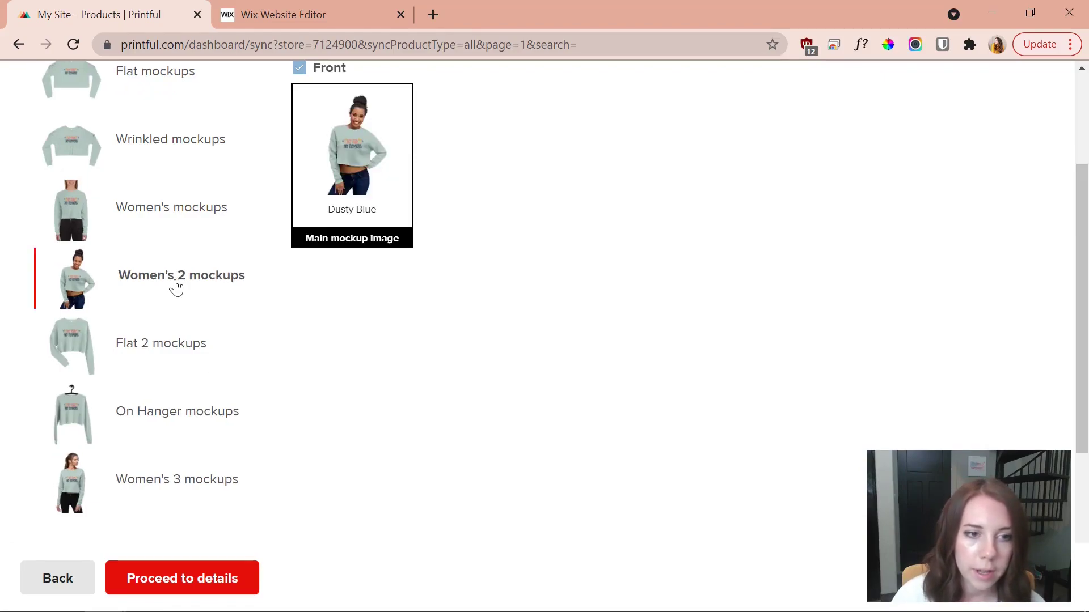
scroll(340, 298, "up", 3)
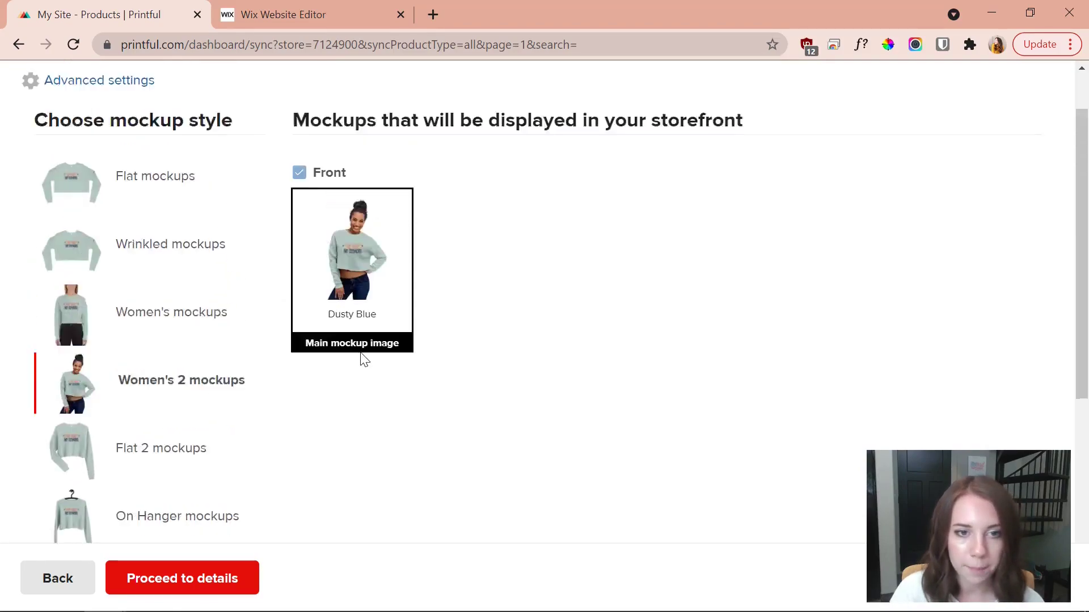
left_click(182, 580)
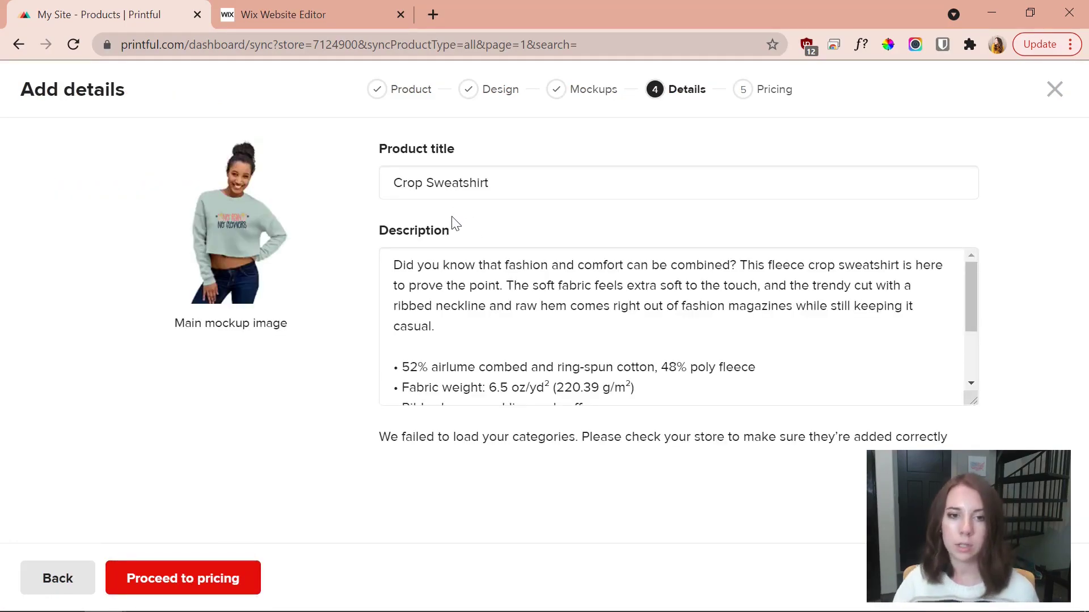
Title the product No Rain No Flowers Crop Sweatshirt and add an introductory paragraph beginning "Can't have the flowers without the rain!" to its description.
left_click(391, 184)
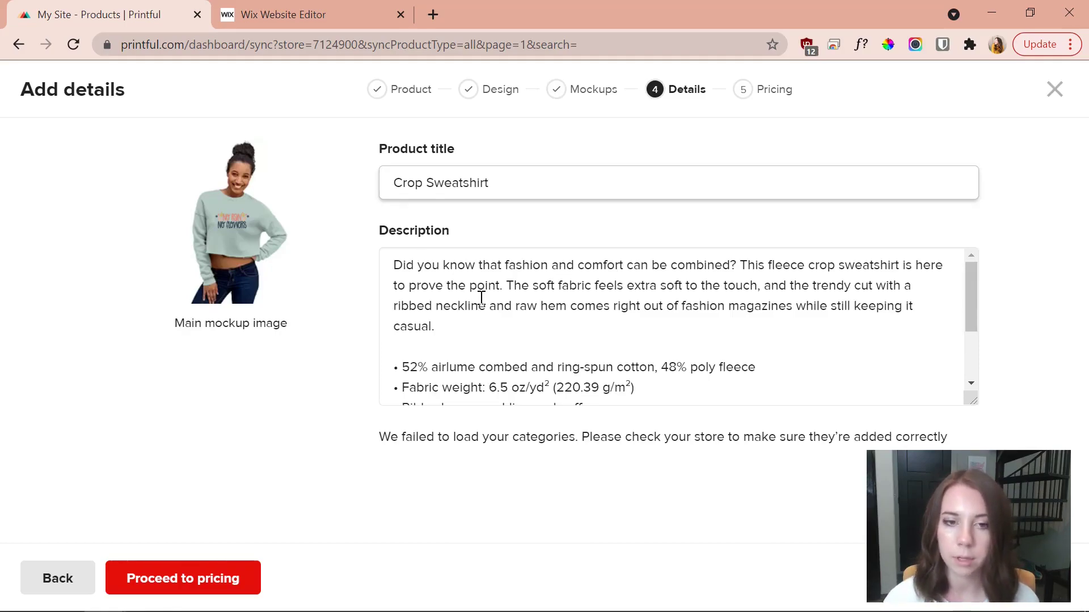
type("No Rain No Flowers")
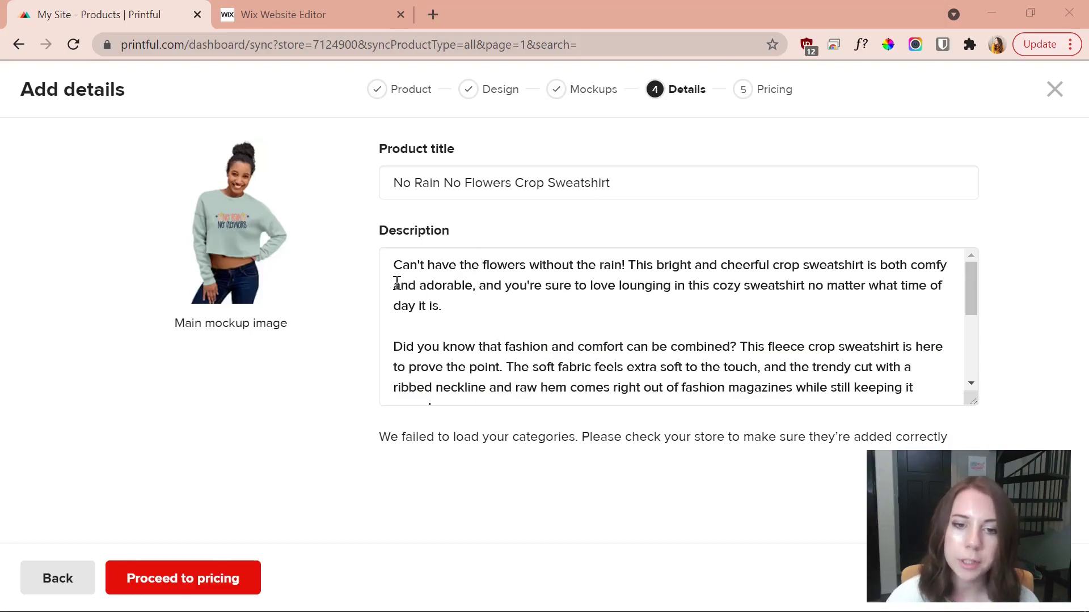
scroll(397, 284, "down", 1)
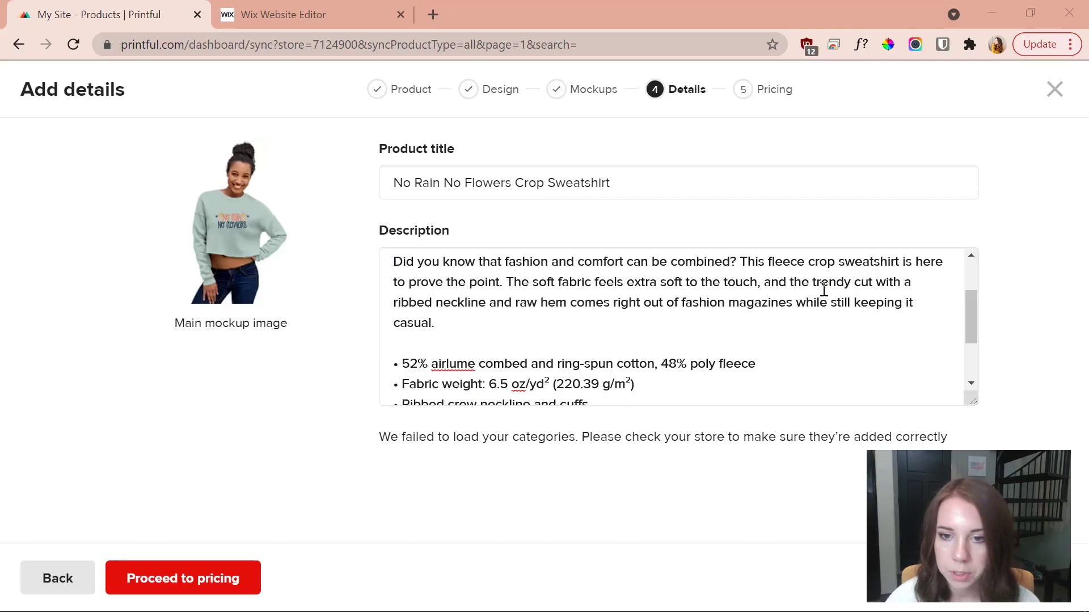
scroll(589, 328, "down", 3)
scroll(505, 335, "up", 3)
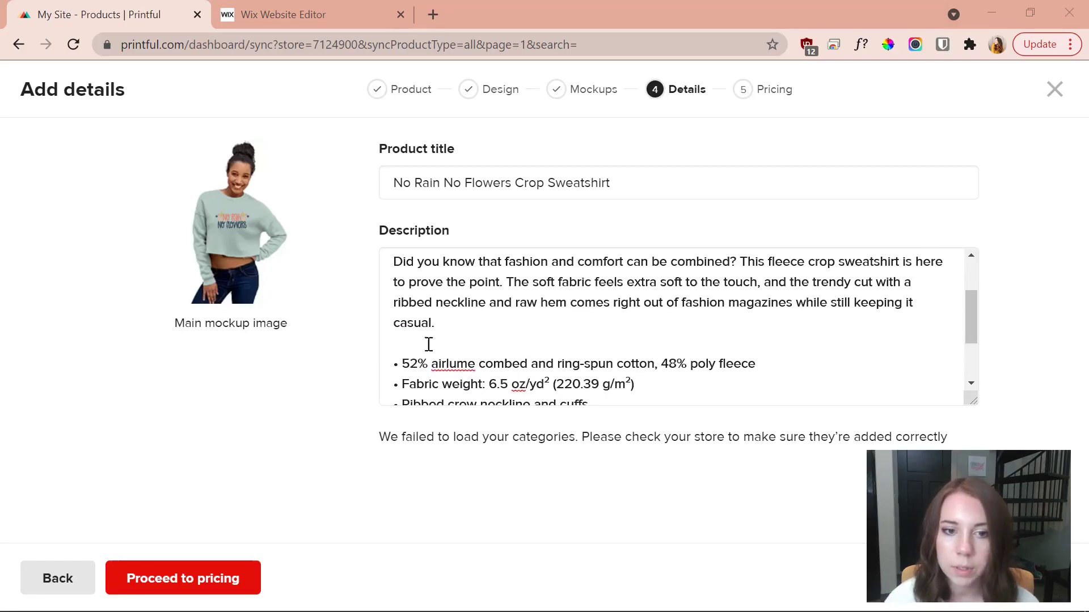
scroll(417, 351, "down", 1)
scroll(417, 351, "down", 2)
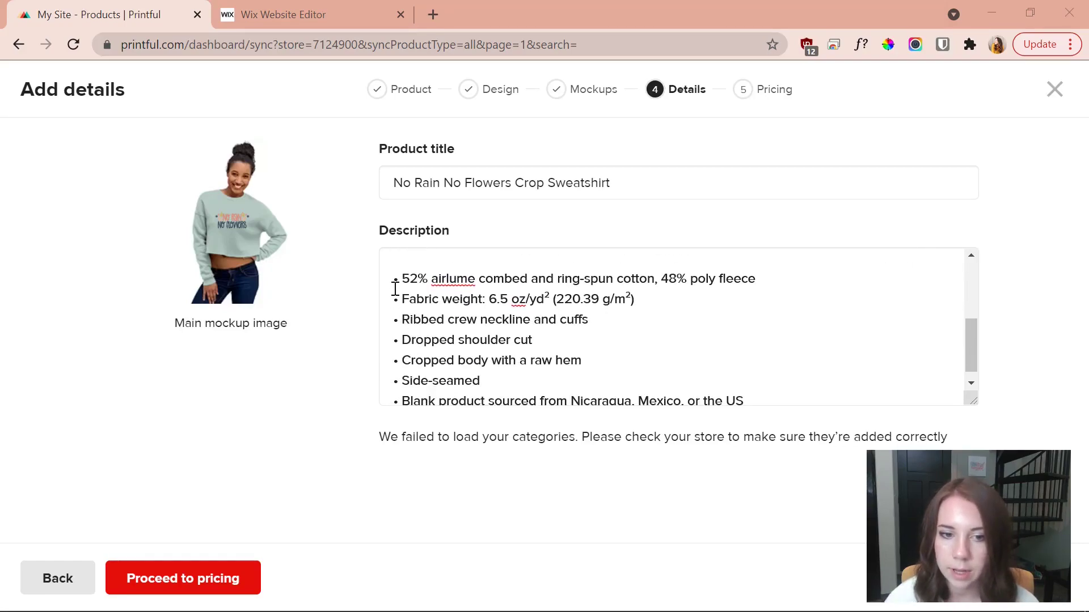
left_click(231, 579)
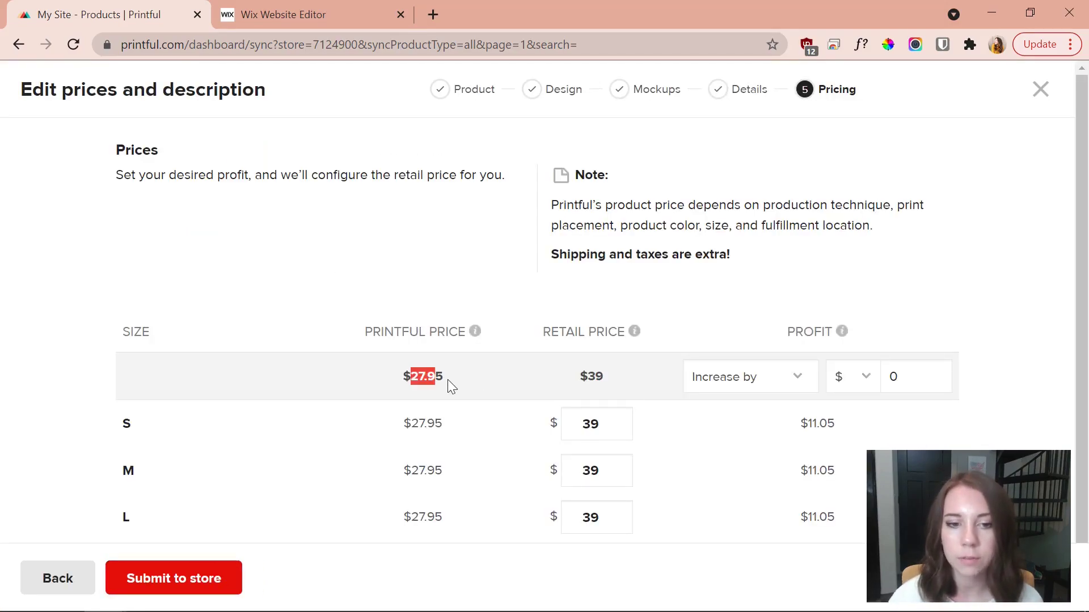
Set the retail price of sizes S, M and L to $38 each and submit the product to the store.
left_click(530, 368)
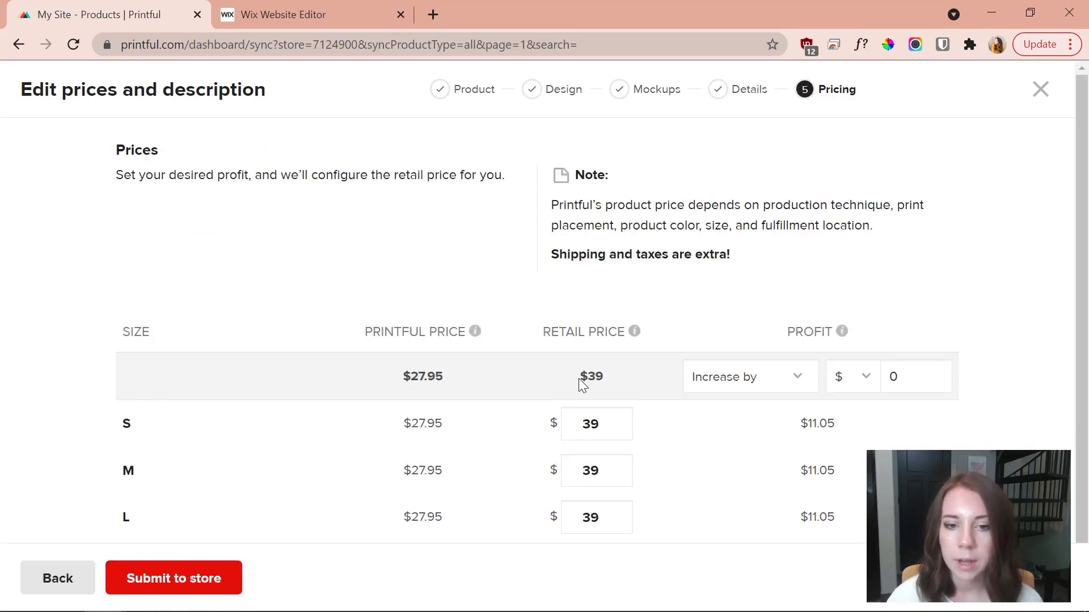
left_click(610, 384)
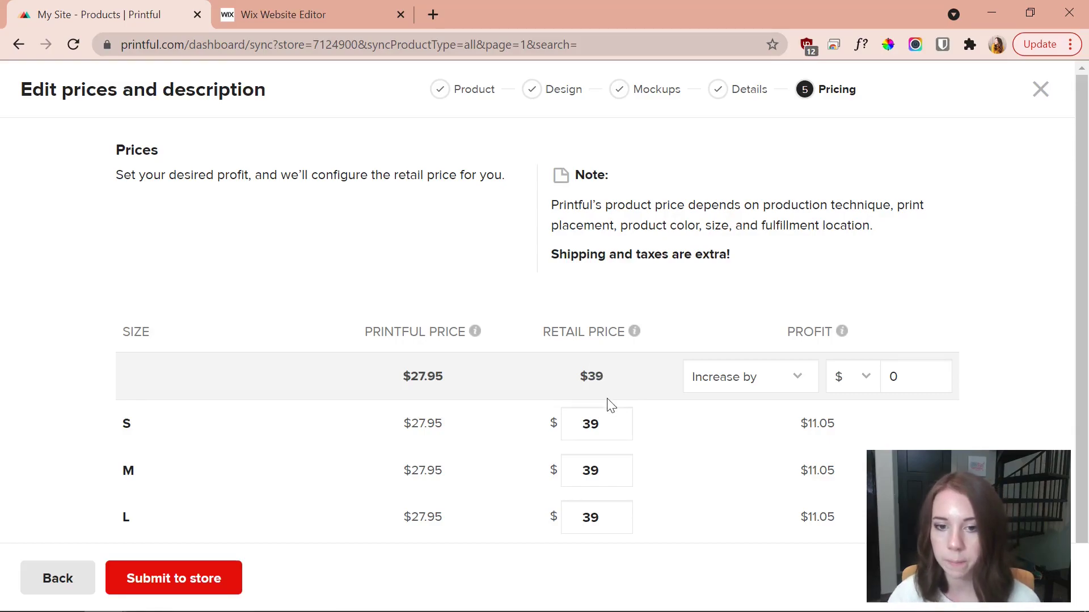
scroll(610, 411, "down", 1)
double_click(605, 414)
type("37")
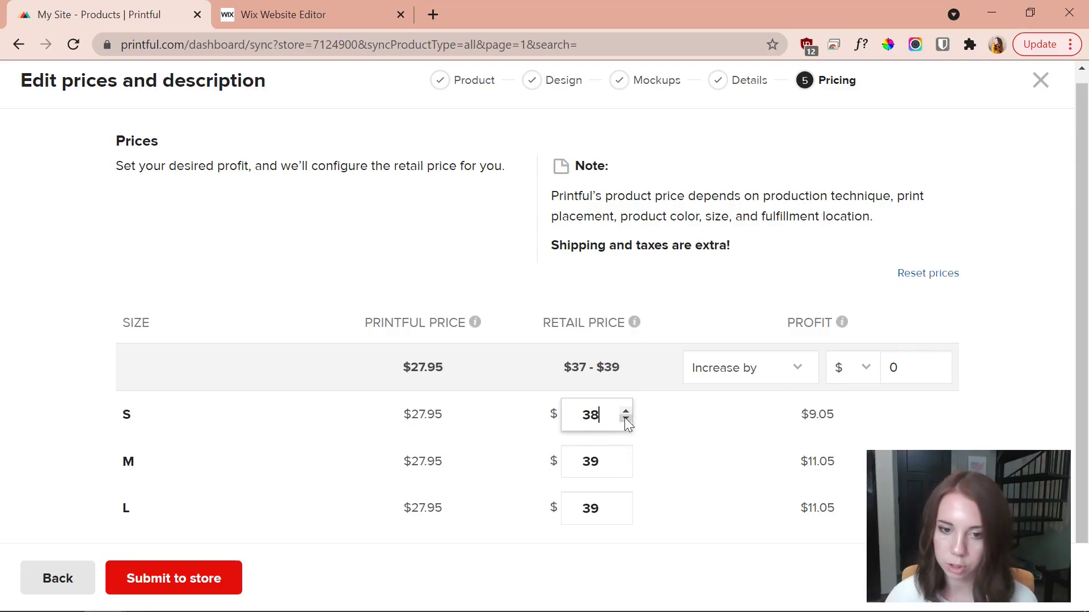
double_click(600, 416)
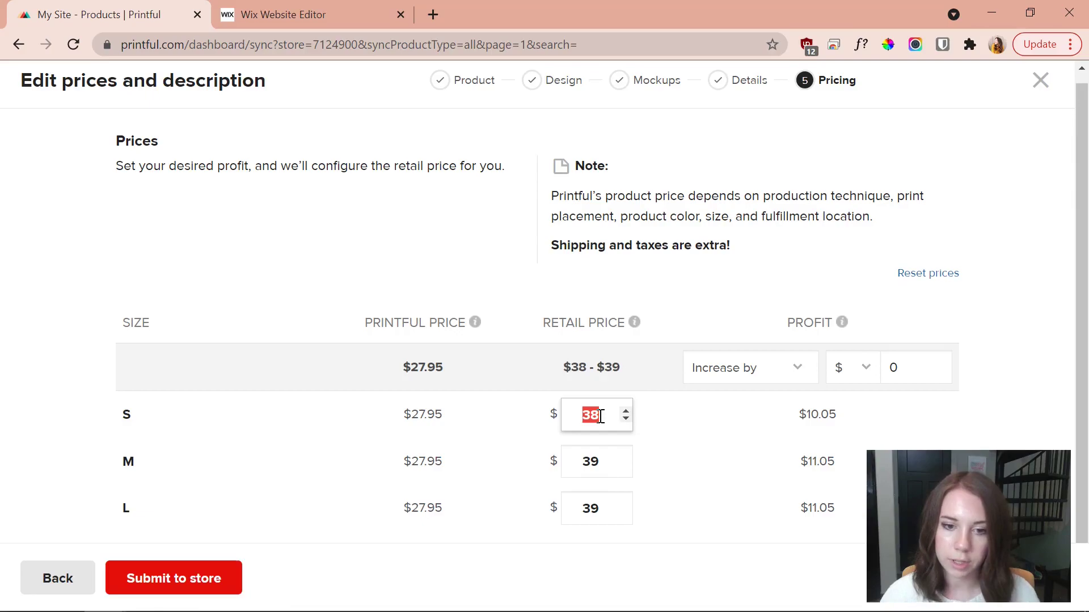
double_click(600, 460)
type("38")
double_click(595, 506)
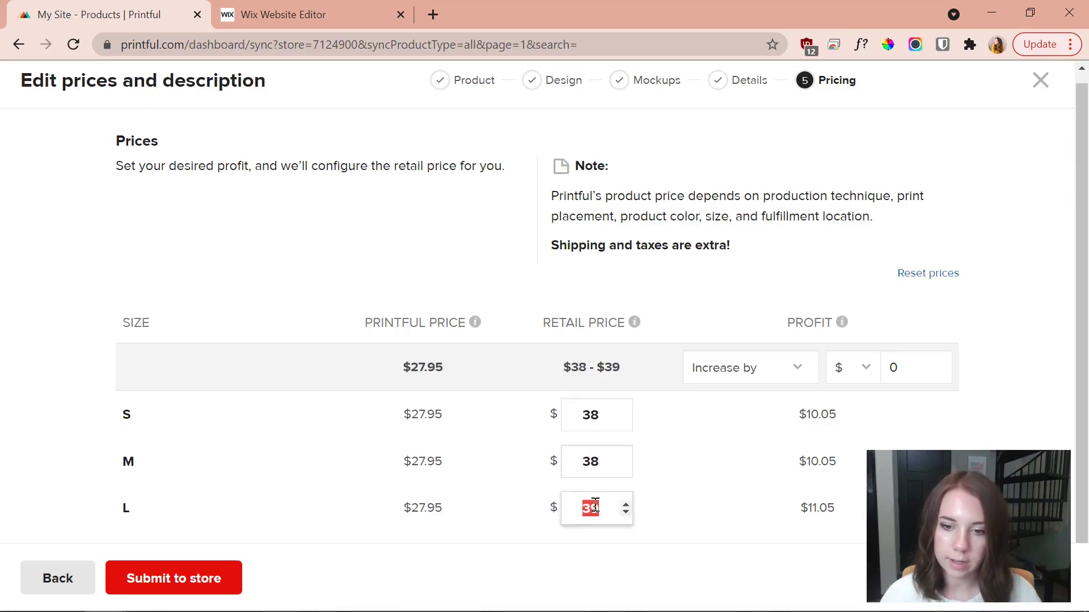
type("38")
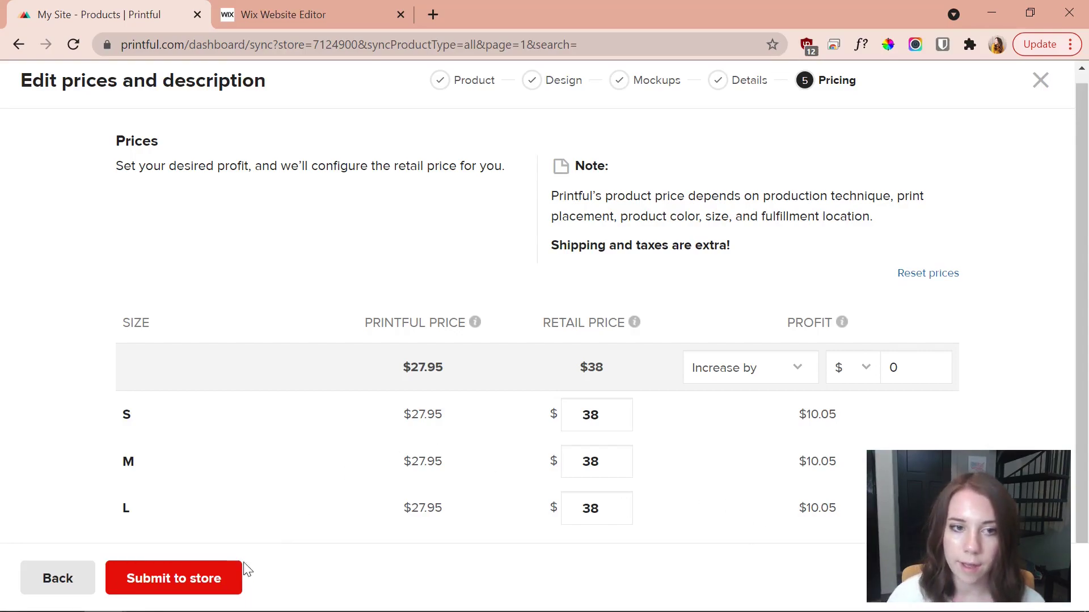
left_click(218, 584)
Switch to the Wix editor and check the store's product list and the home page's featured items for the new sweatshirt.
key("ctrl+Tab")
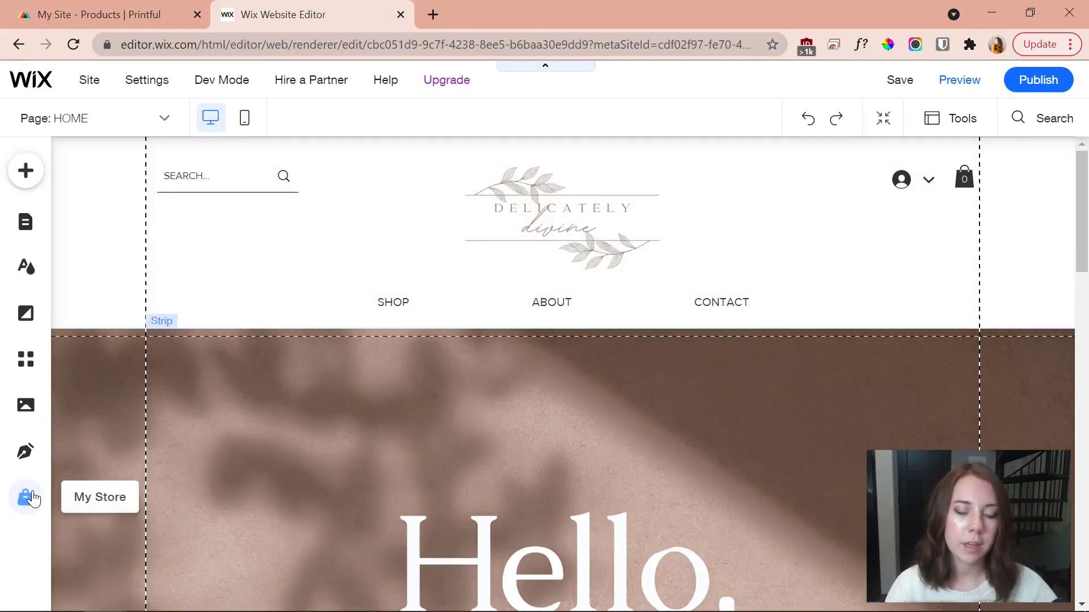
left_click(27, 498)
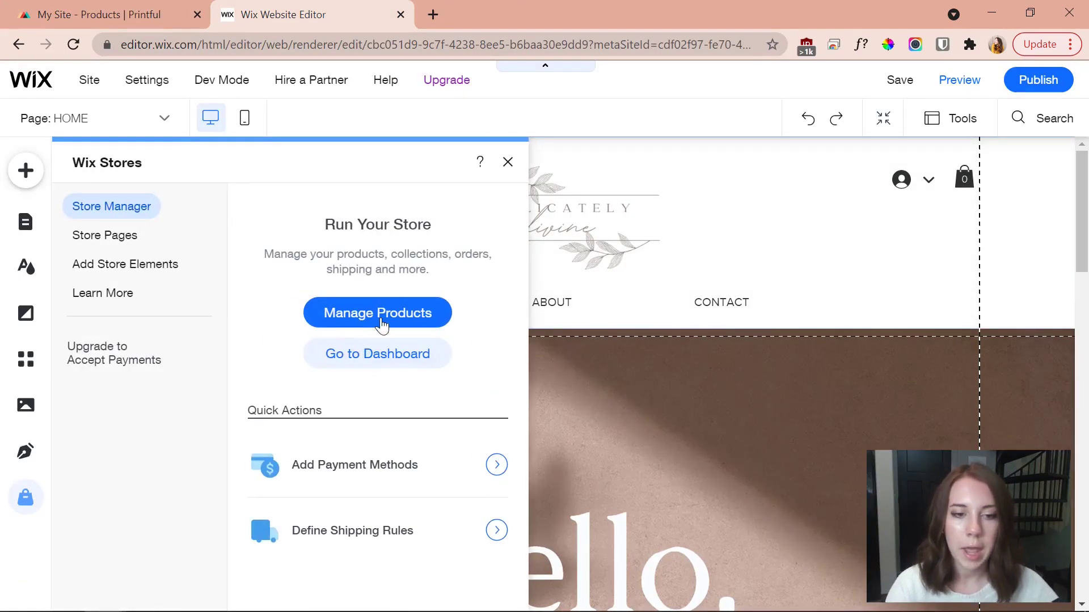
left_click(390, 309)
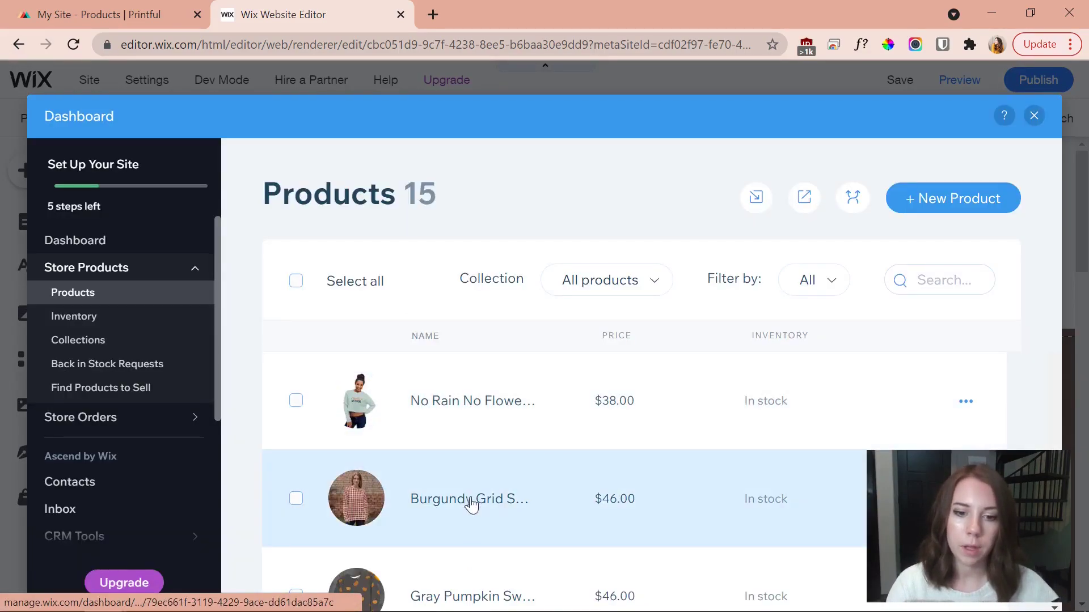
scroll(484, 418, "down", 1)
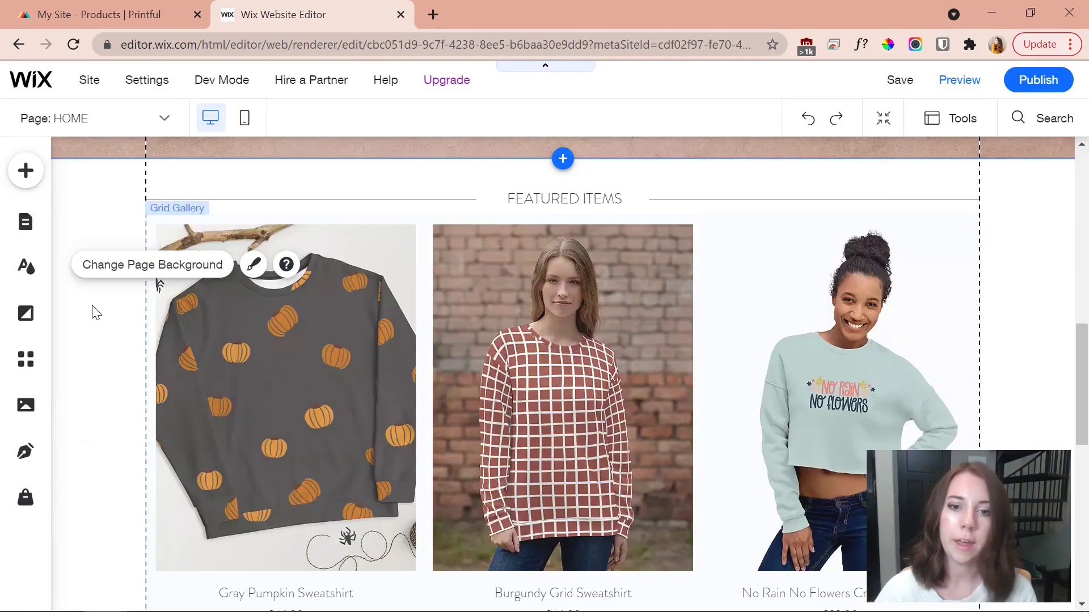
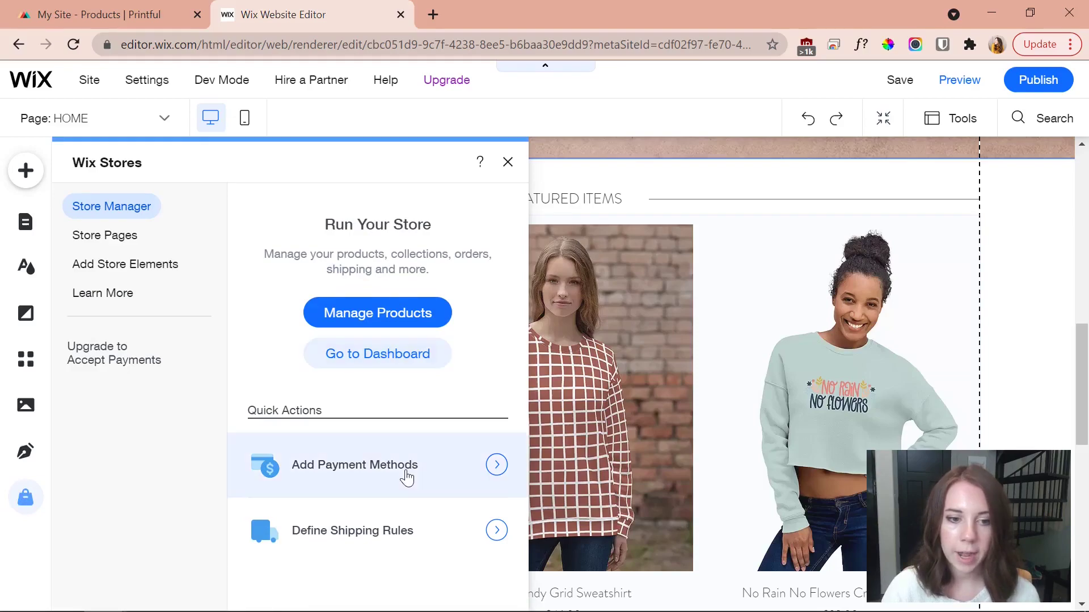
Open the store's Domestic shipping rule and set its shipping calculation to Rate by Weight.
left_click(428, 534)
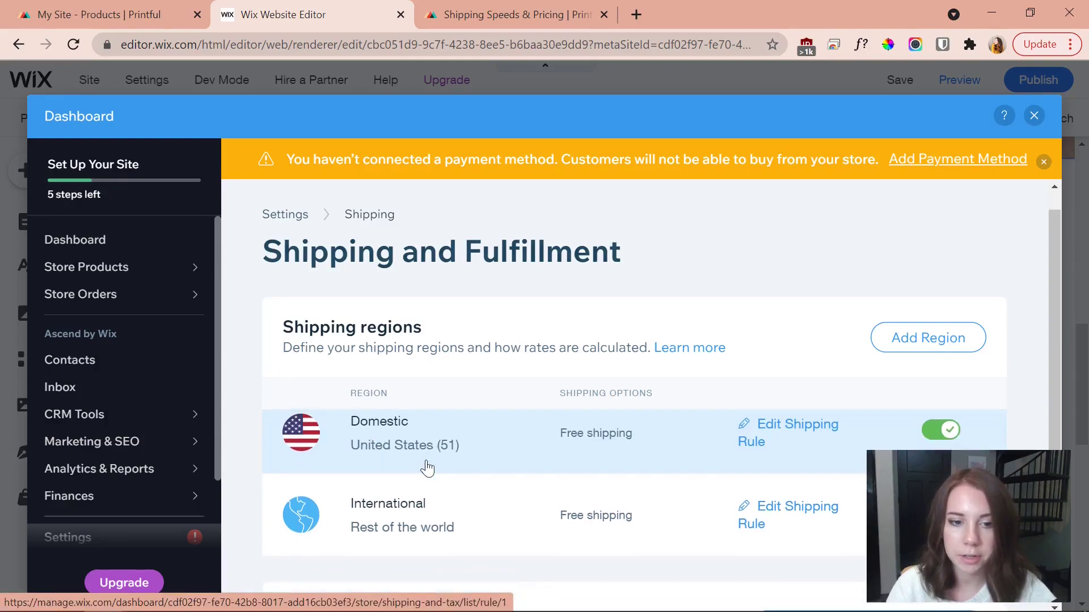
scroll(425, 465, "down", 1)
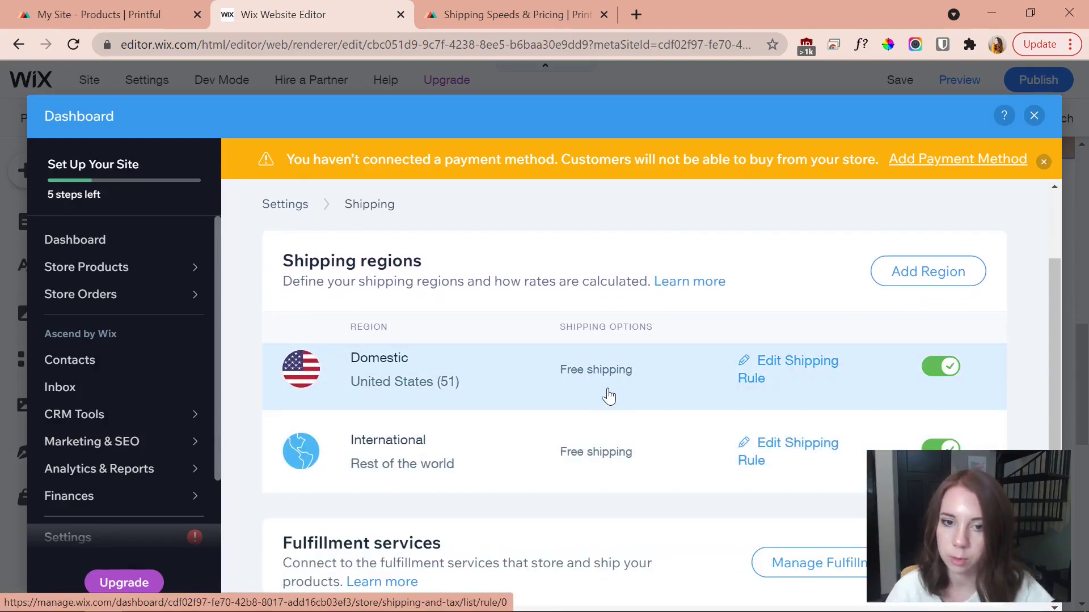
left_click(787, 377)
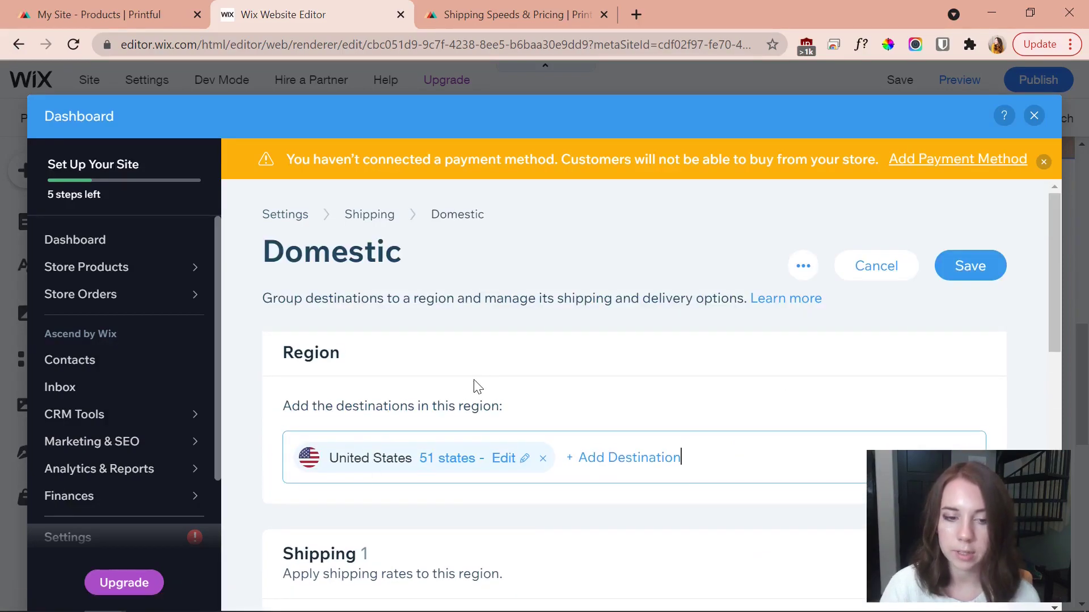
scroll(475, 384, "down", 3)
scroll(476, 435, "down", 2)
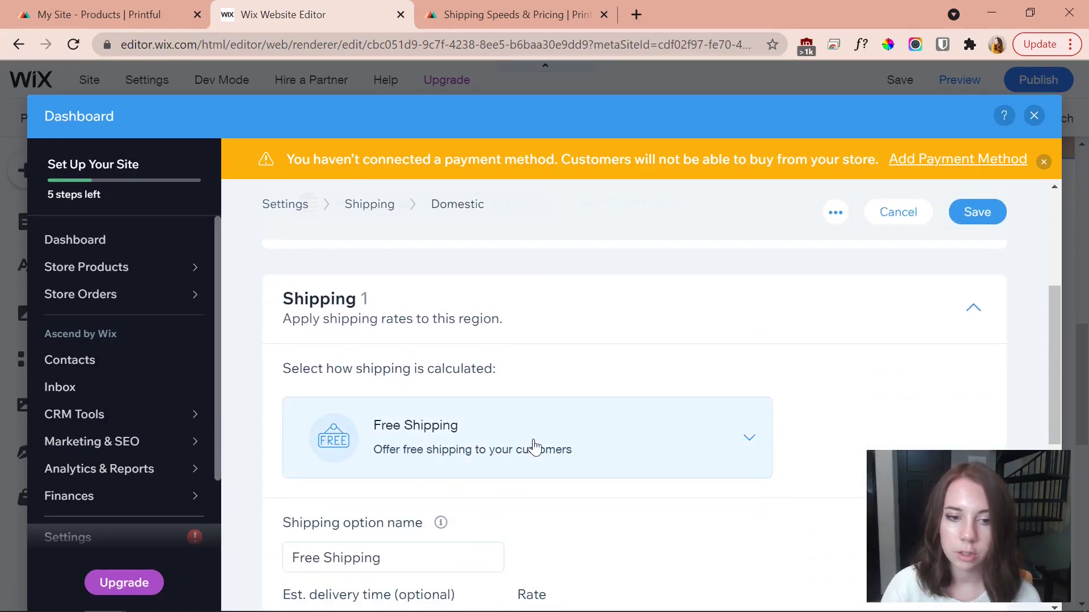
left_click(532, 447)
scroll(566, 346, "down", 3)
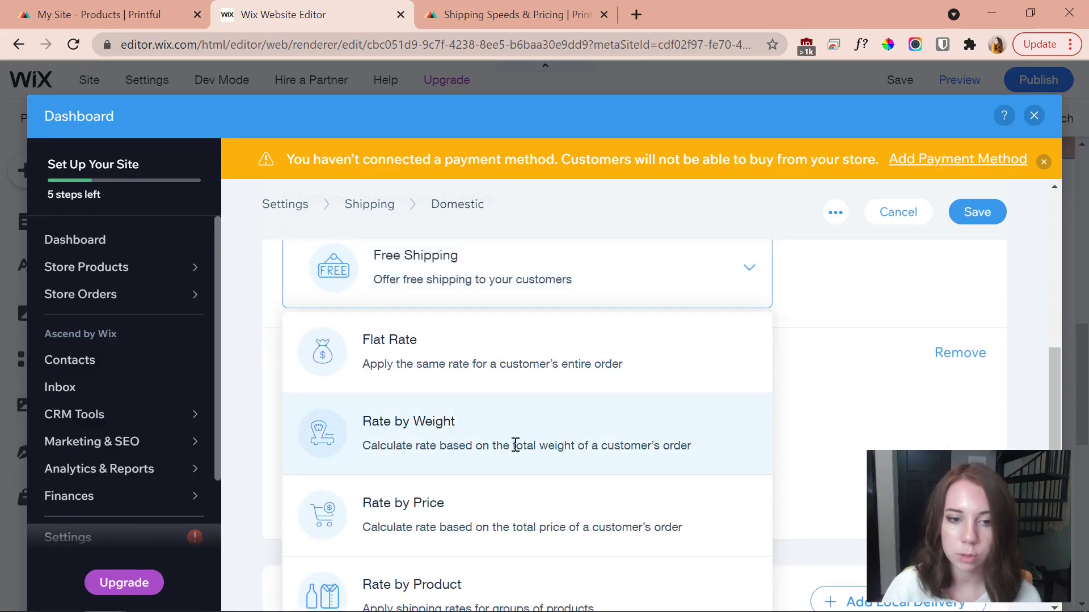
left_click(506, 445)
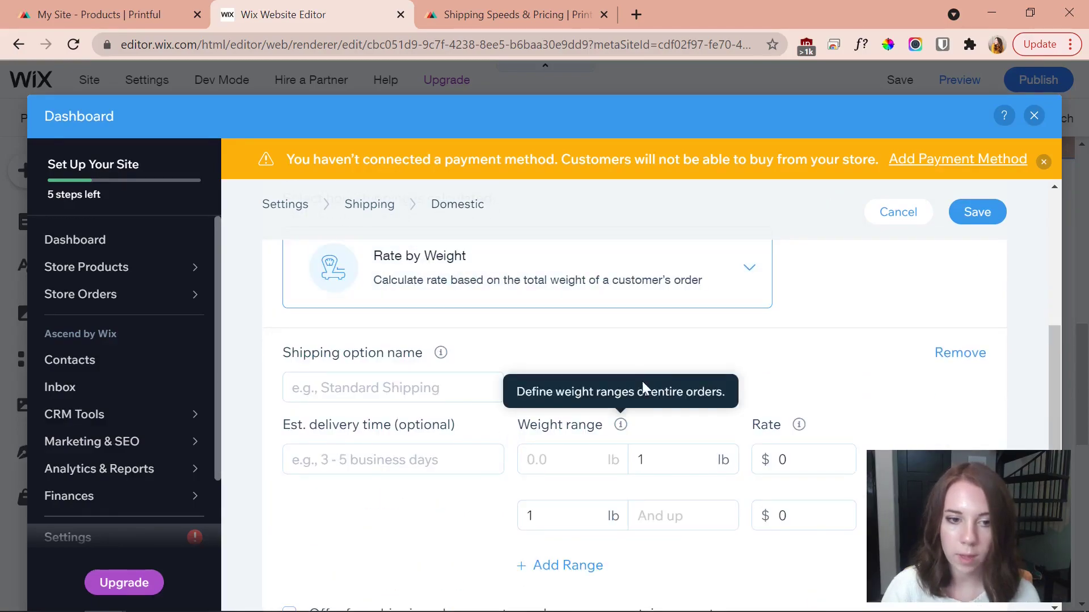
Name the domestic shipping option Standard Shipping and set the rate for orders up to 1 lb to $5.
left_click(379, 387)
type("Standa")
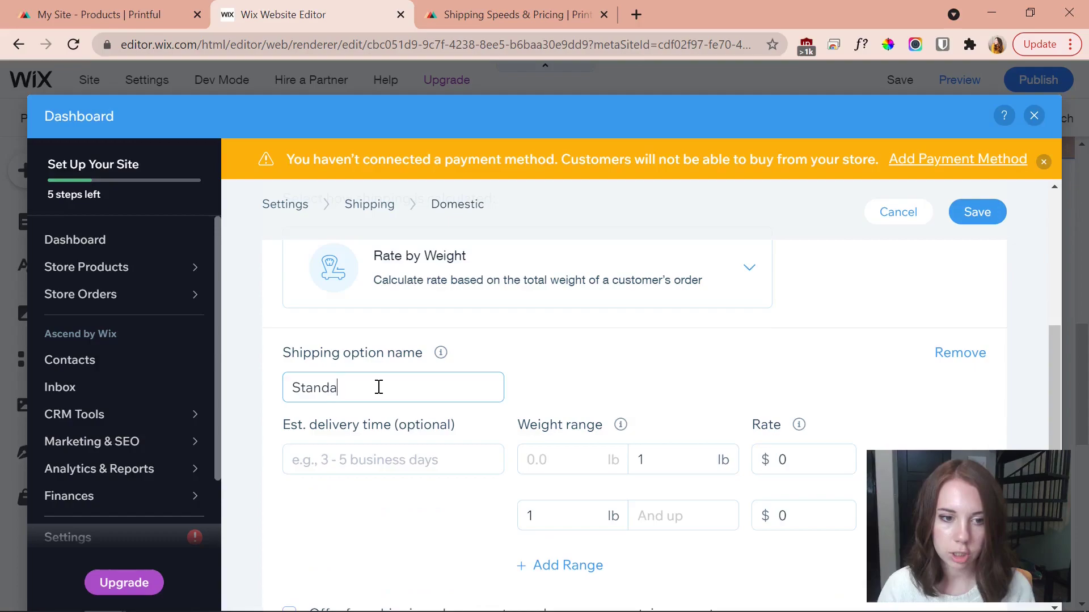
type("rd Shipping")
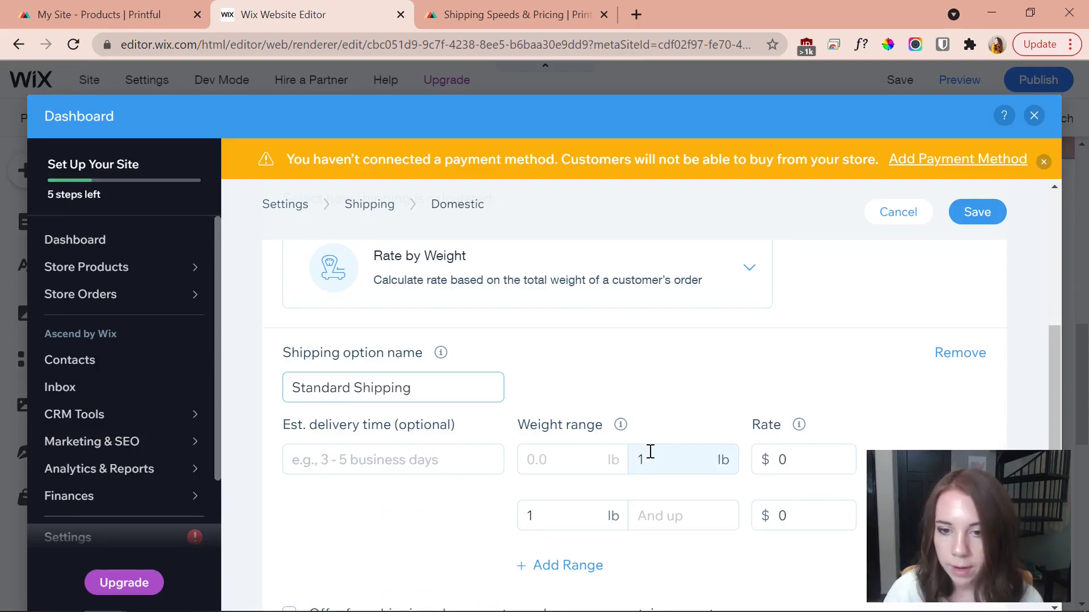
scroll(649, 452, "down", 2)
left_click(802, 381)
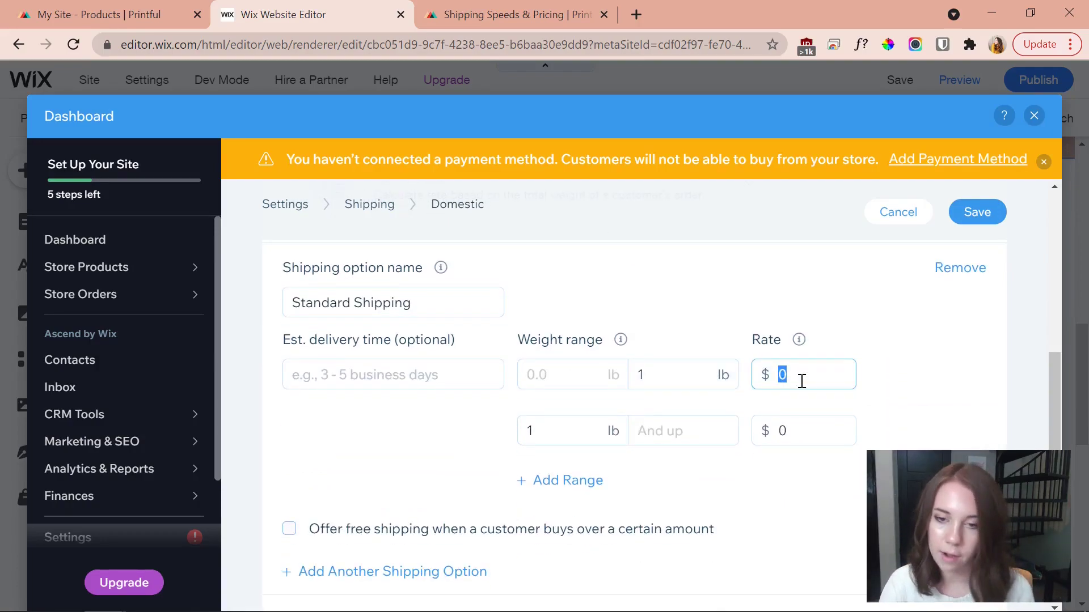
type("5")
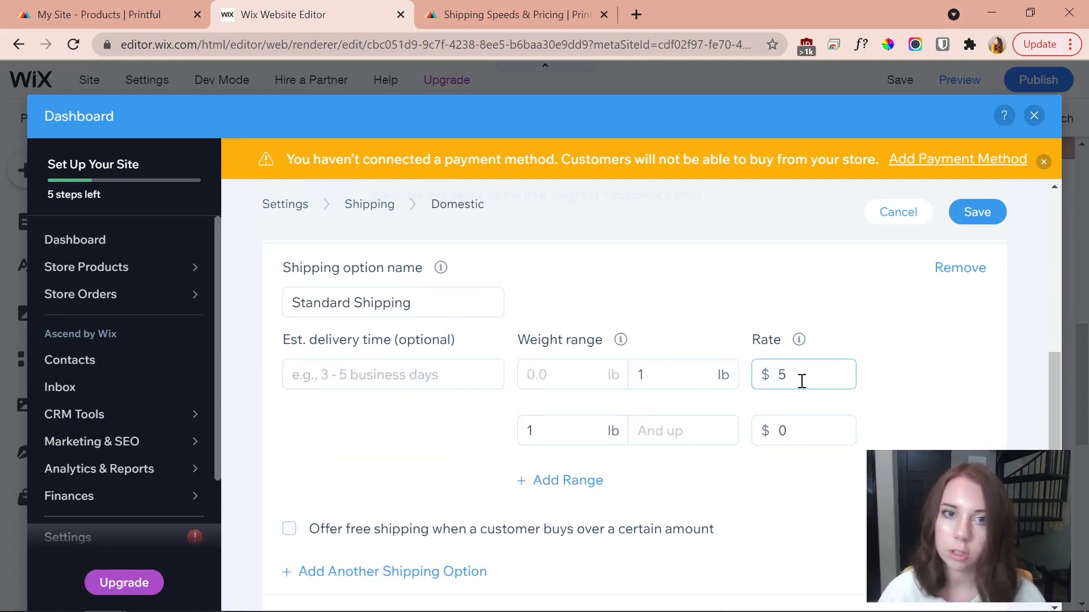
Switch to Printful's Shipping Speeds & Pricing page and look up the shipping rates for hoodies and sweatshirts by region.
left_click(459, 17)
scroll(418, 292, "up", 10)
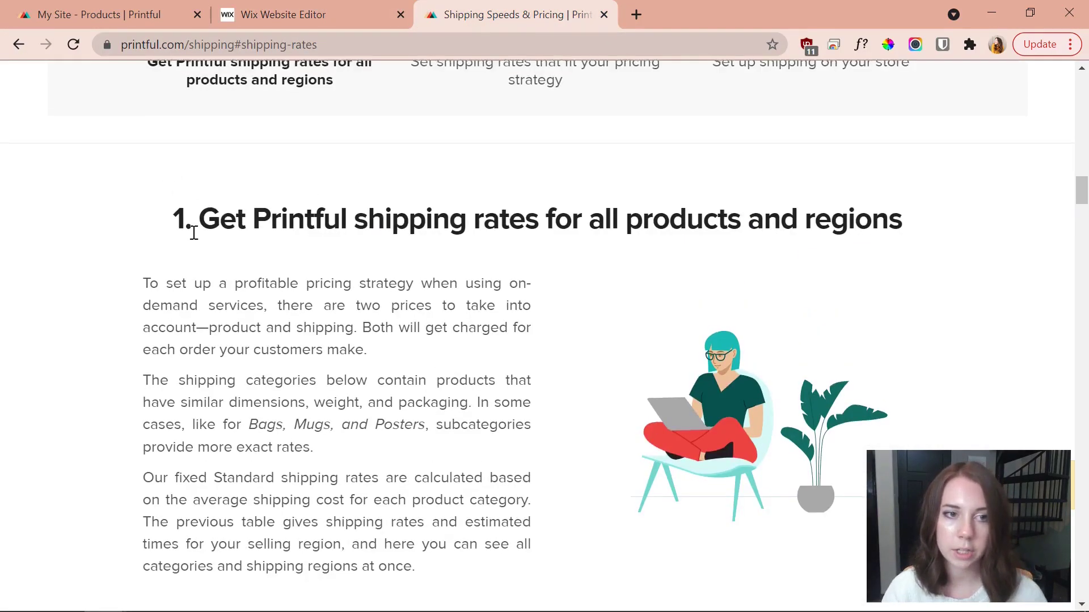
scroll(193, 227, "down", 6)
scroll(409, 348, "down", 7)
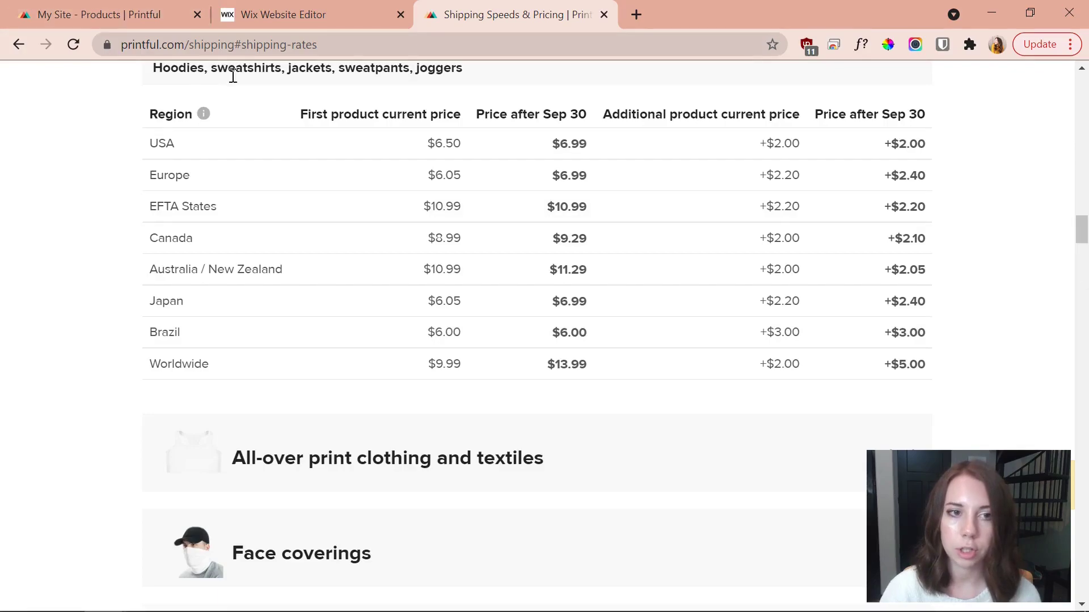
Back in the Wix editor, save an $8 domestic rate for orders of 1 lb and up, and open the International region's shipping rule.
left_click(254, 12)
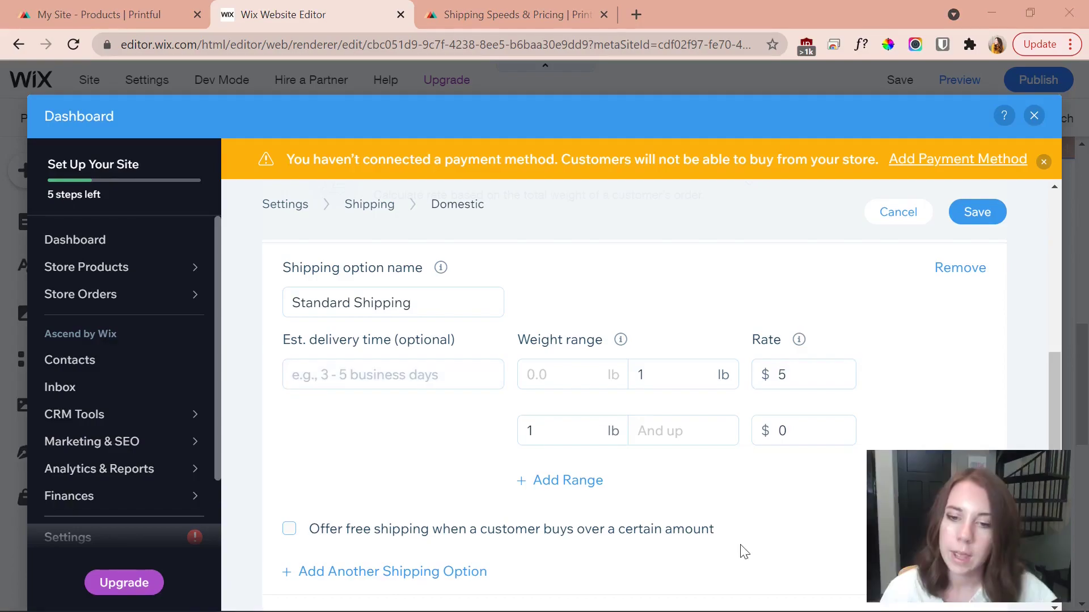
double_click(782, 437)
type("8")
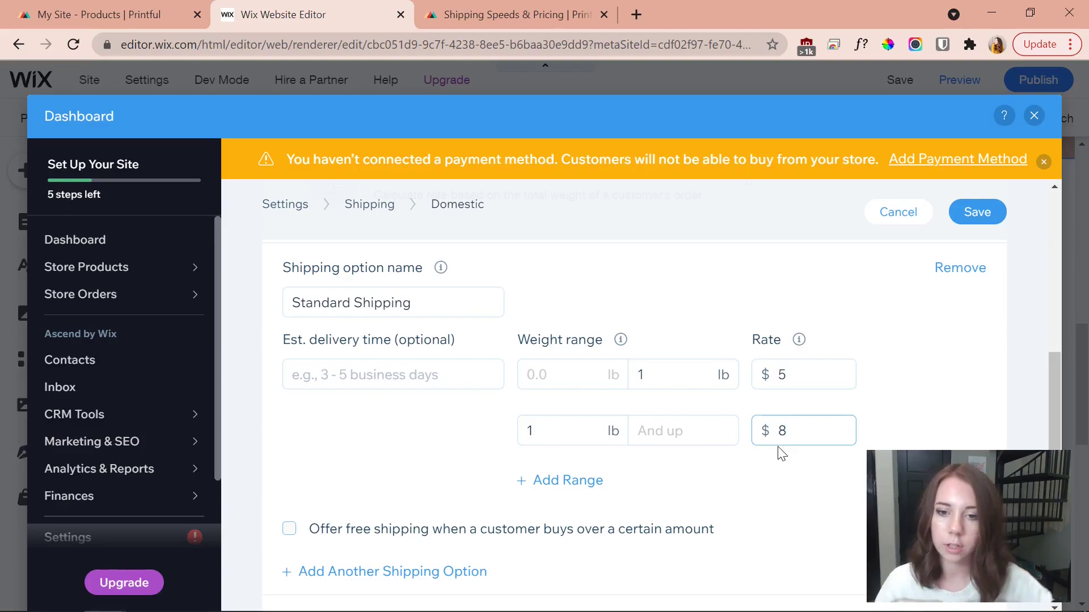
key("Return")
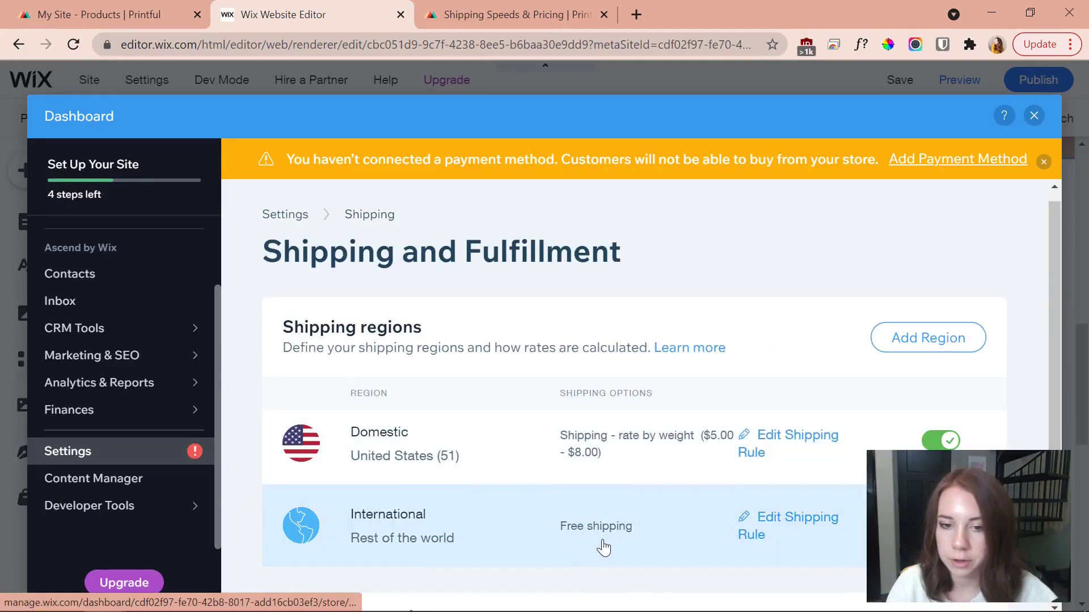
left_click(790, 537)
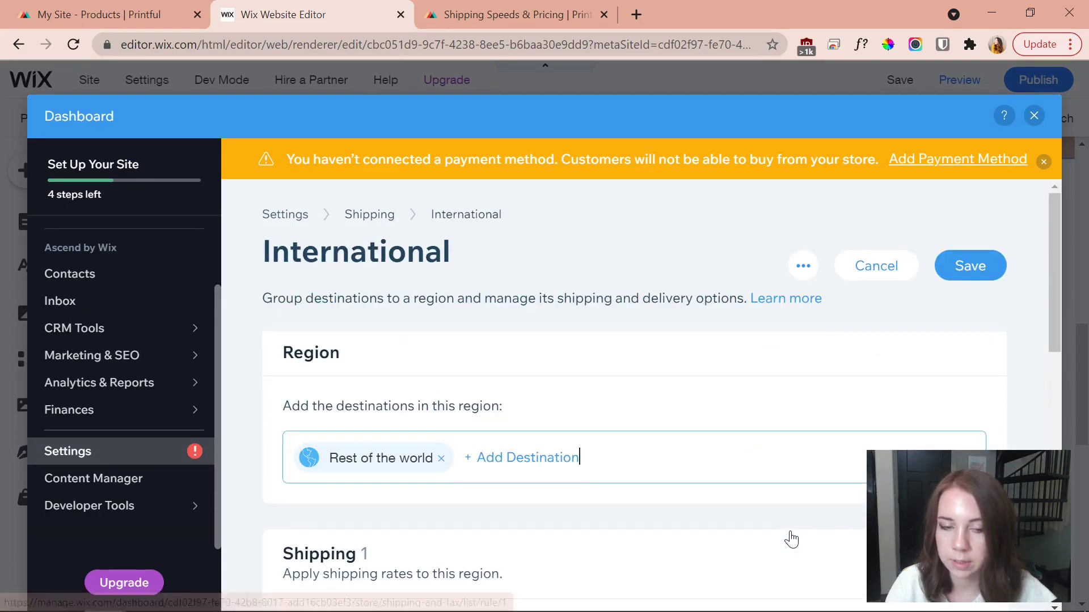
scroll(603, 386, "down", 8)
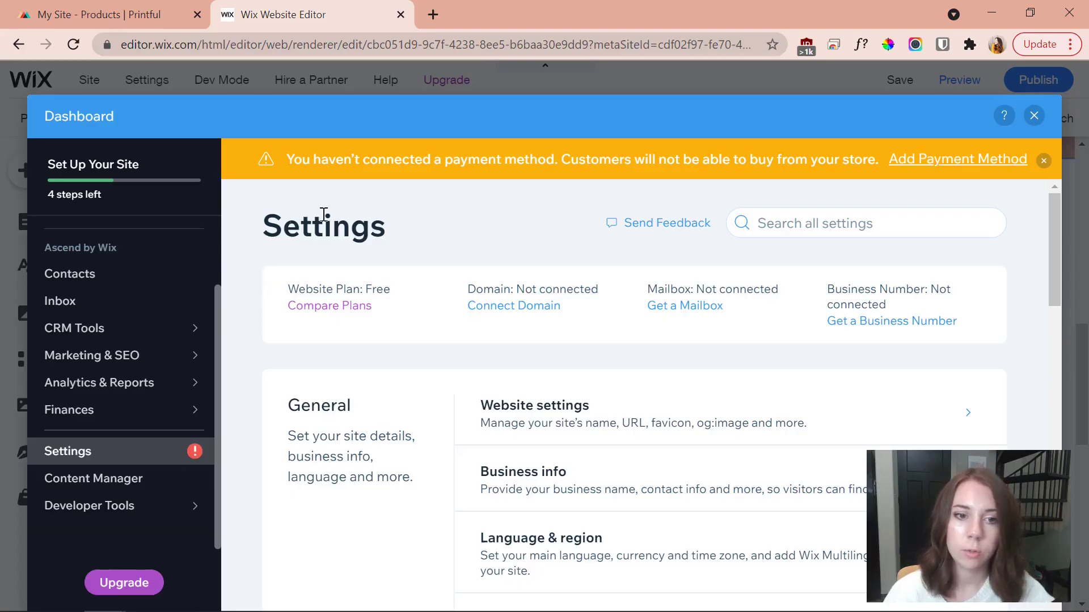
Open the store's tax settings and automate tax with Avalara, agreeing to its service terms.
scroll(540, 287, "down", 6)
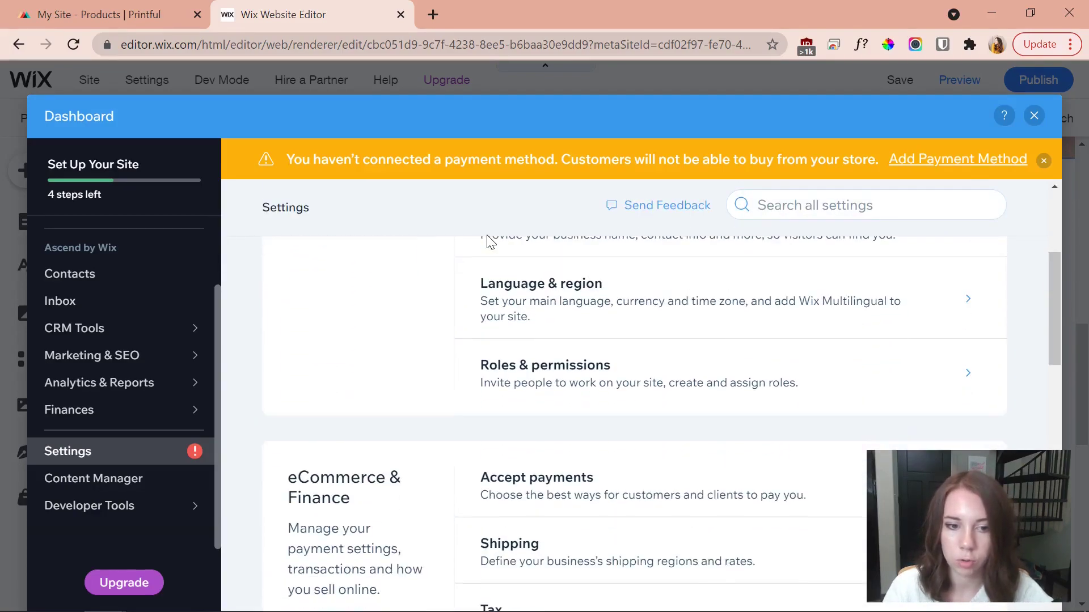
scroll(340, 413, "down", 2)
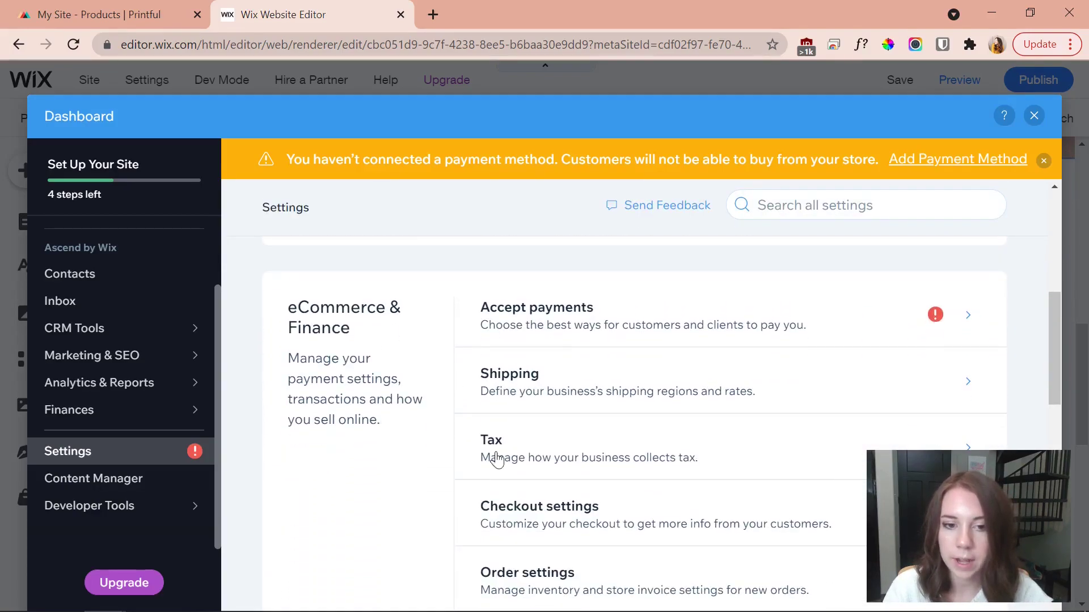
left_click(517, 459)
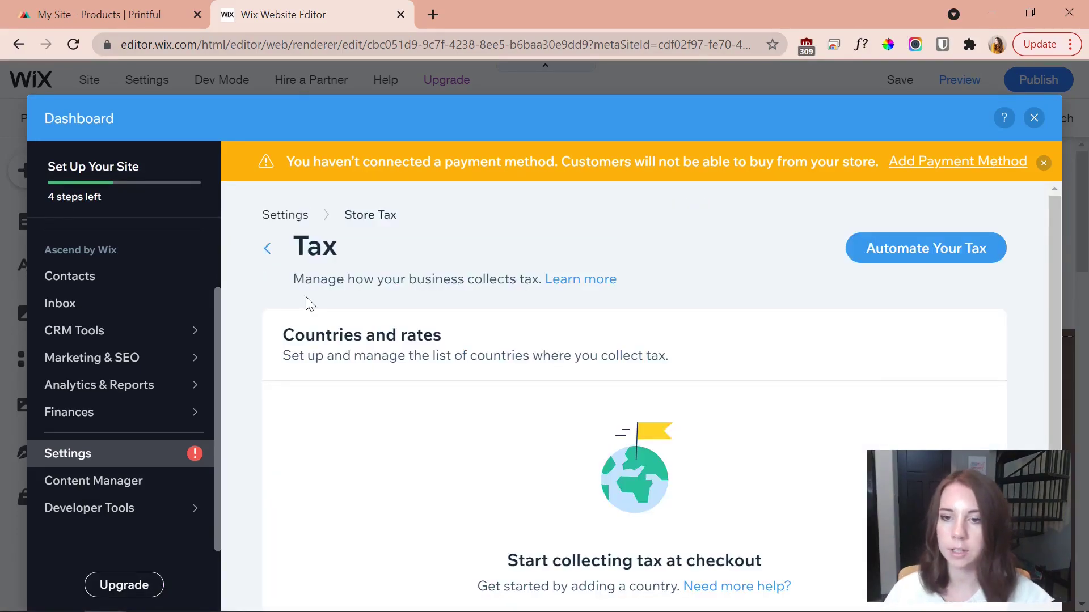
mouse_move(884, 262)
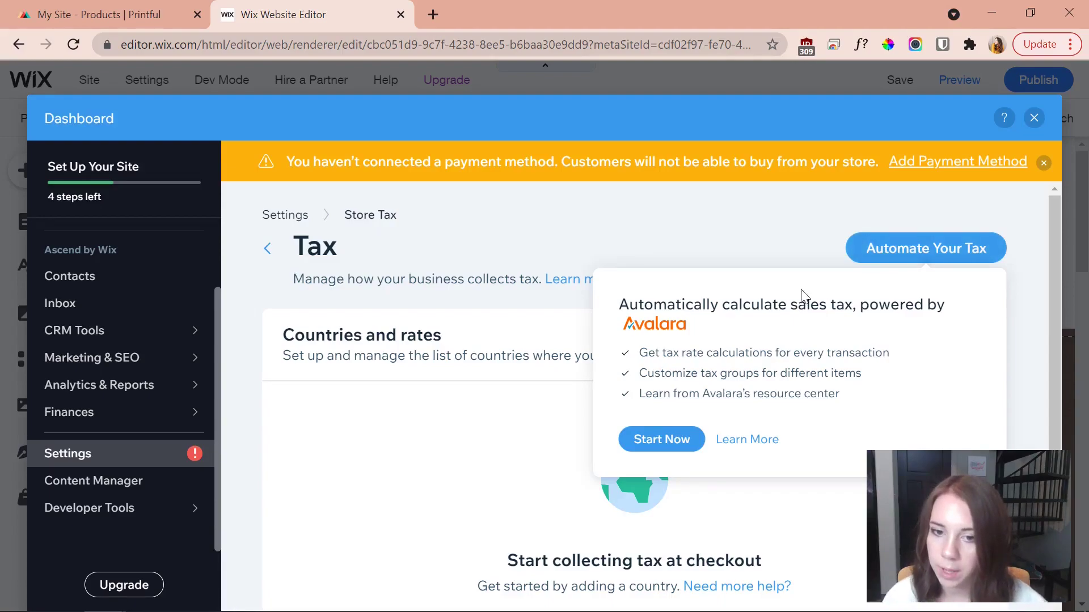
left_click(966, 252)
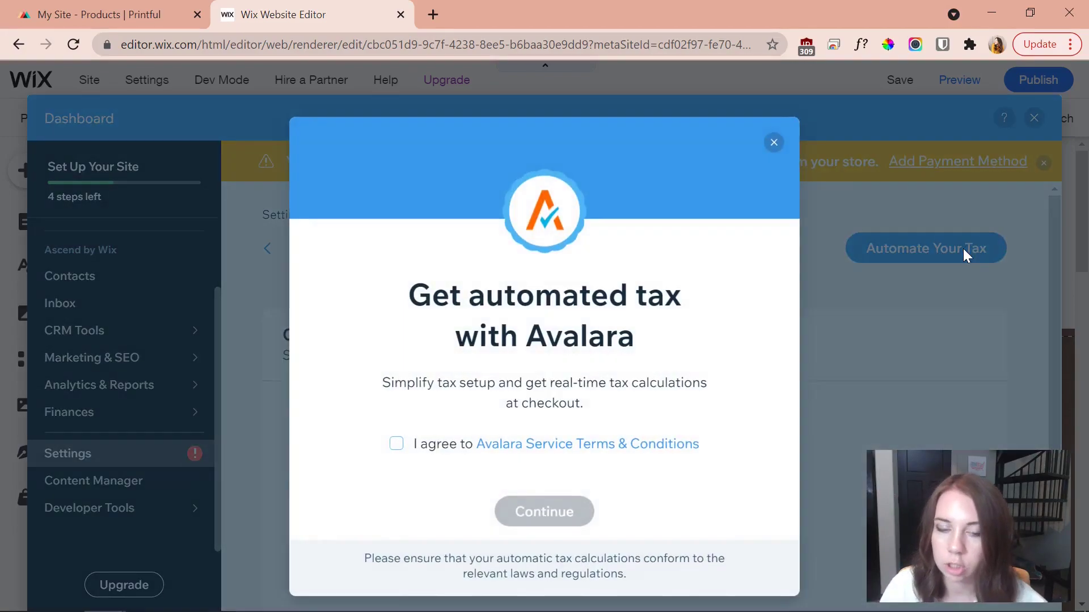
left_click(441, 448)
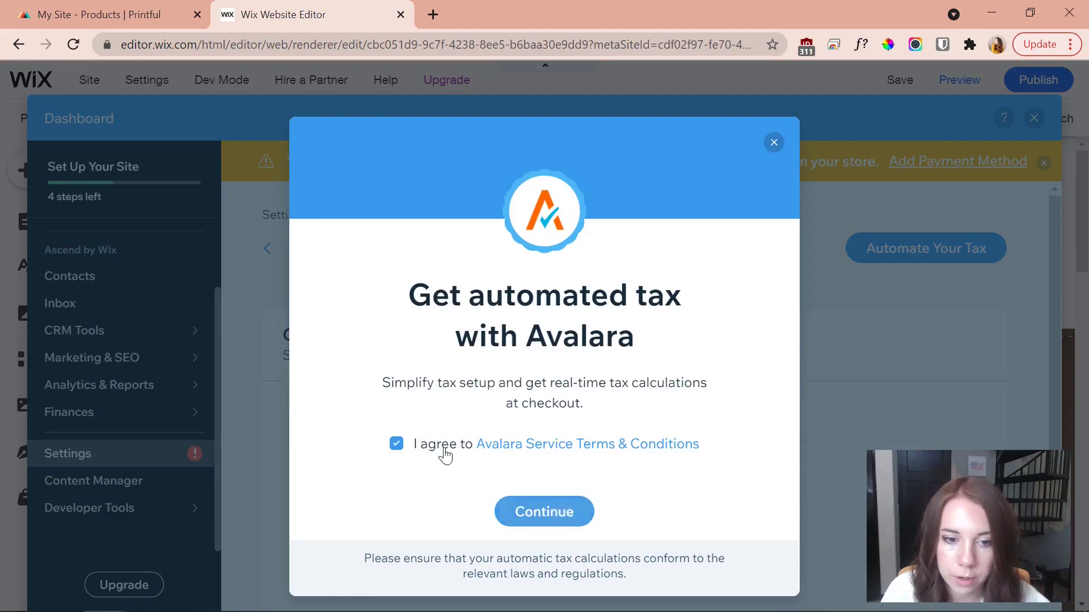
left_click(571, 518)
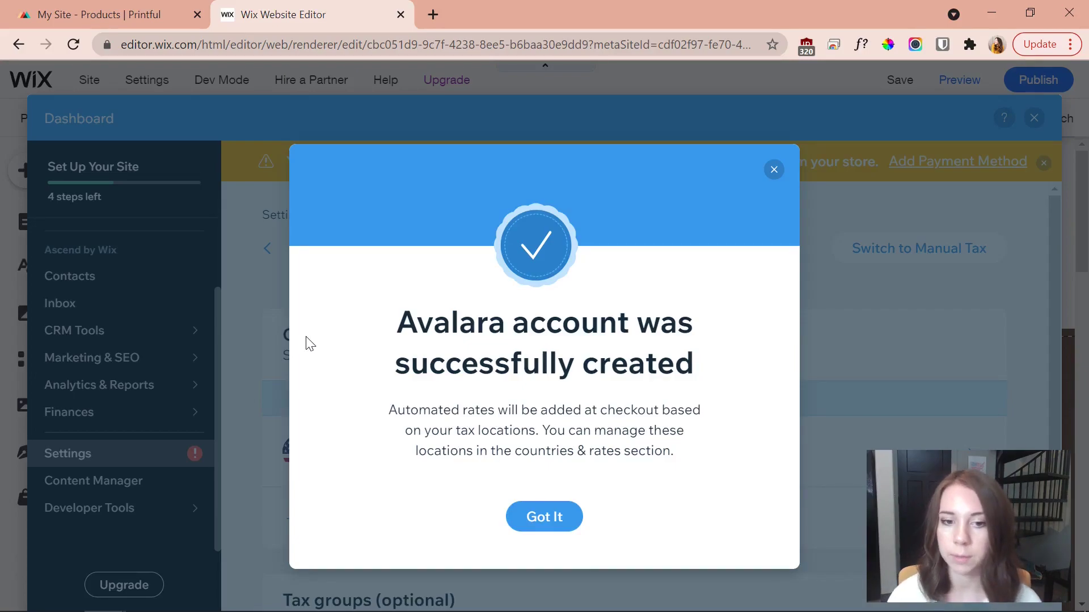
left_click(559, 525)
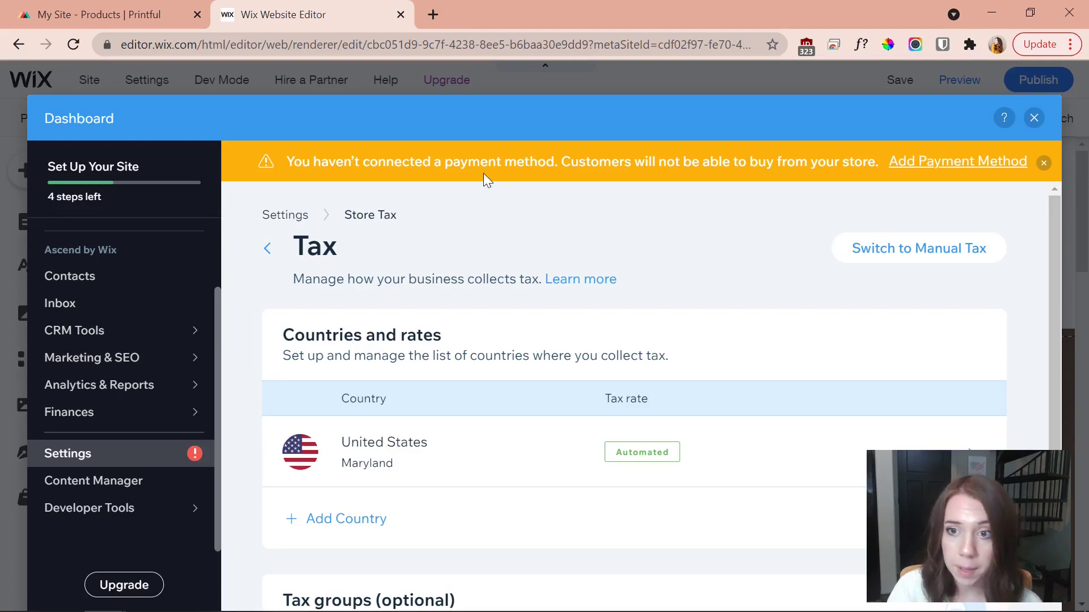
Review the store's available payment methods and connect Accept Credit/Debit Cards and Wix Point of Sale.
left_click(958, 169)
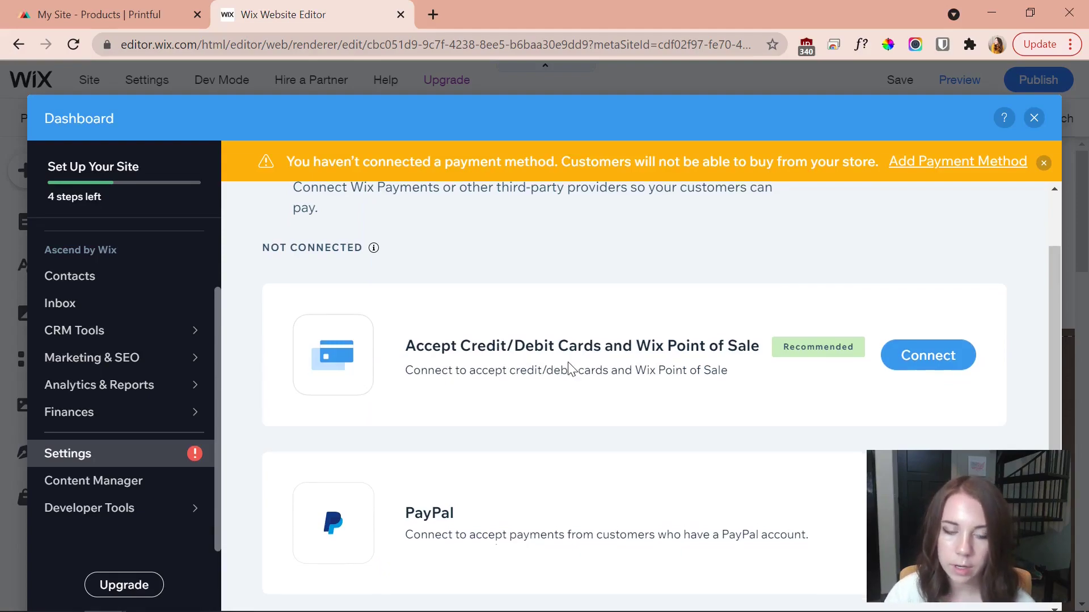
scroll(389, 437, "down", 3)
scroll(523, 480, "down", 2)
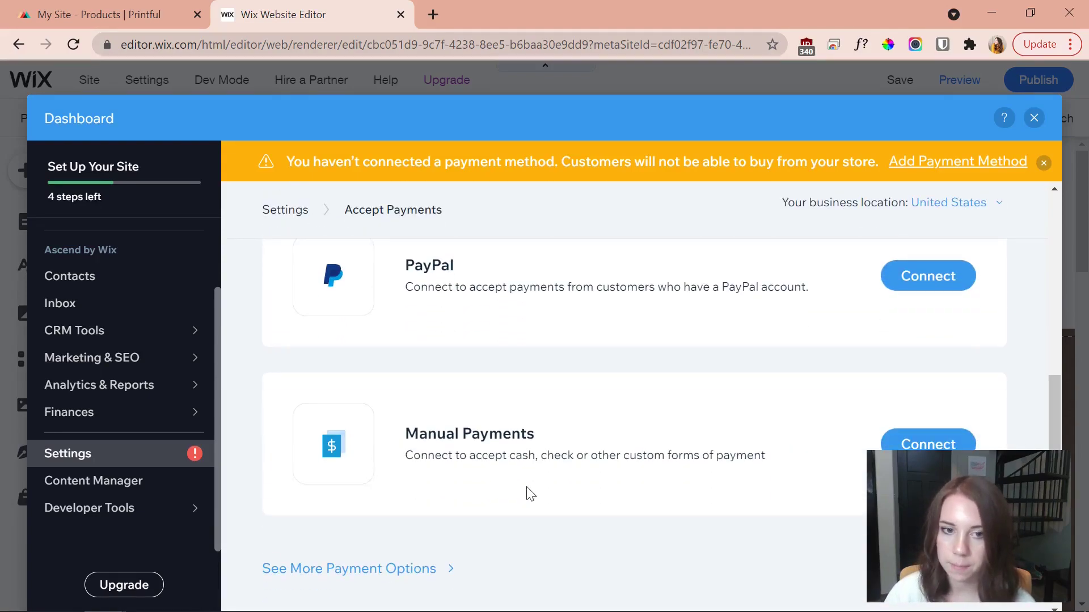
scroll(527, 493, "up", 3)
scroll(420, 451, "up", 2)
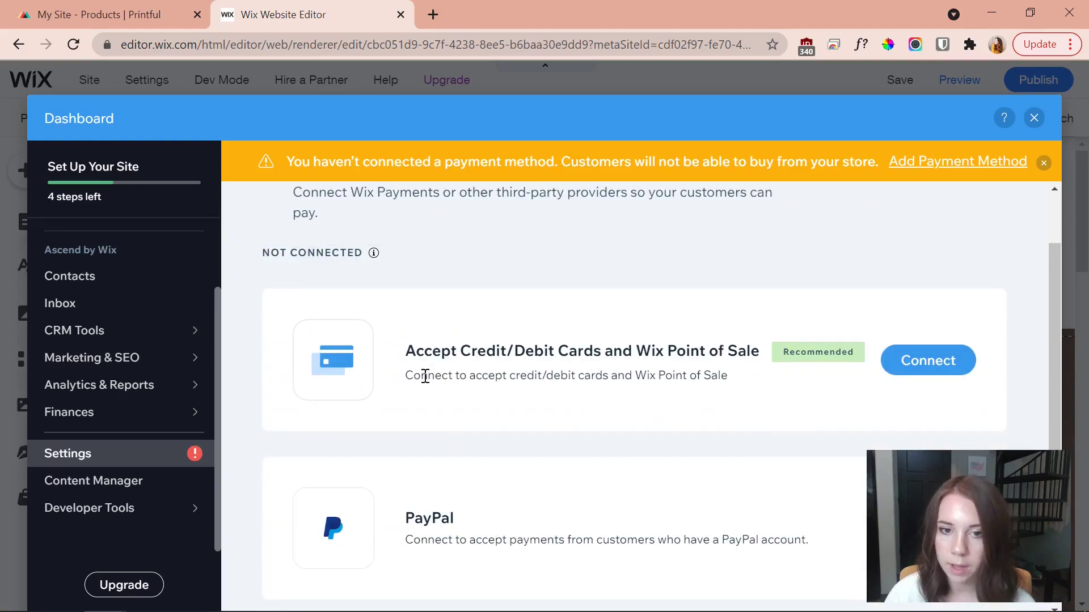
scroll(511, 397, "up", 2)
scroll(737, 397, "down", 2)
left_click(917, 373)
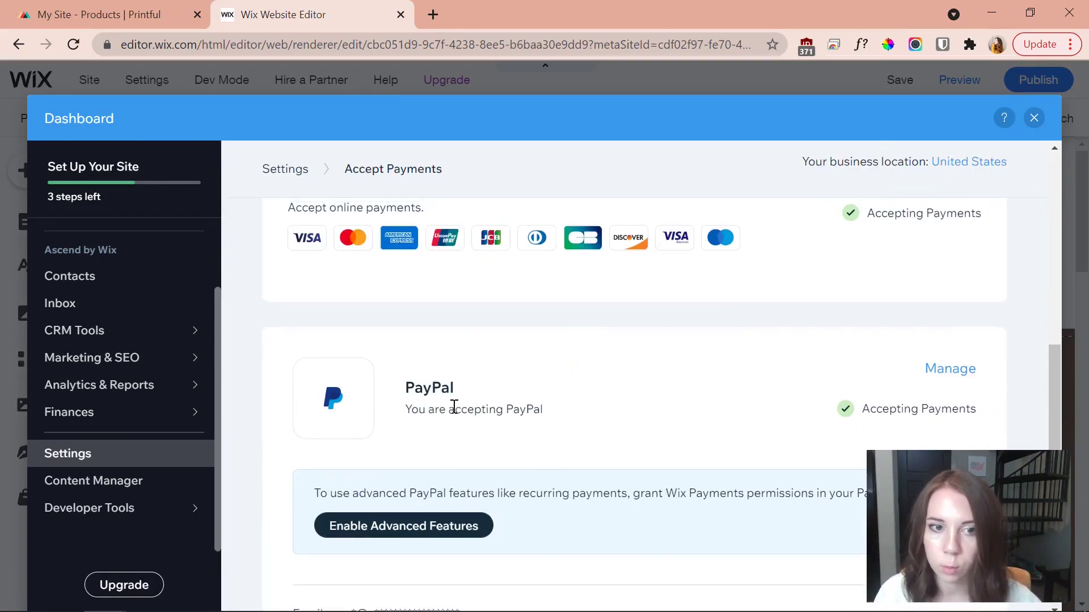
Review the connected payment methods and the business details requested in the Wix Payments setup form, and close the dashboard.
scroll(304, 283, "up", 2)
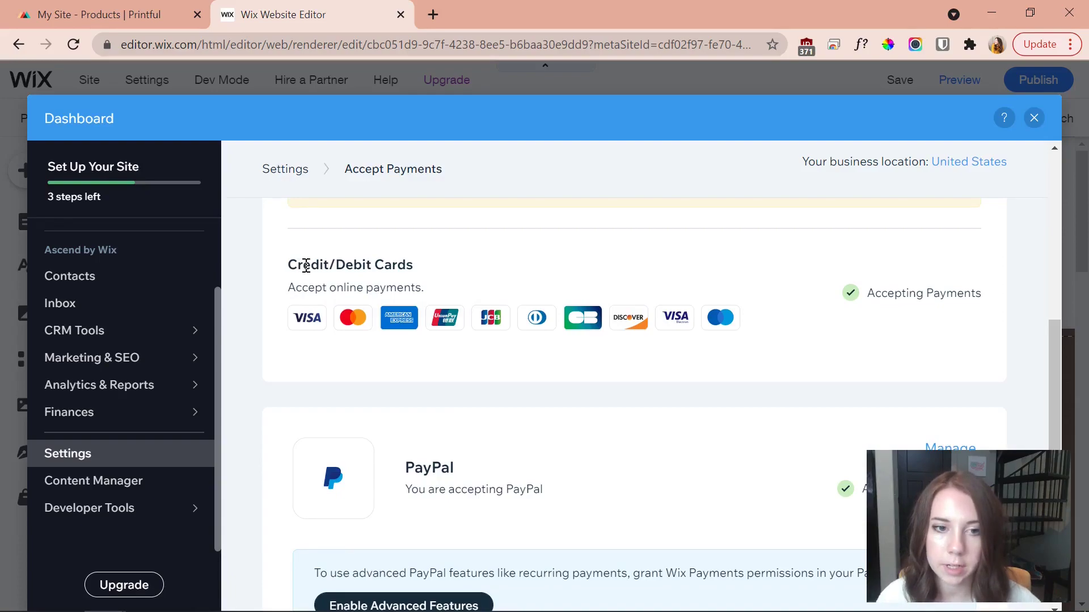
scroll(445, 483, "up", 3)
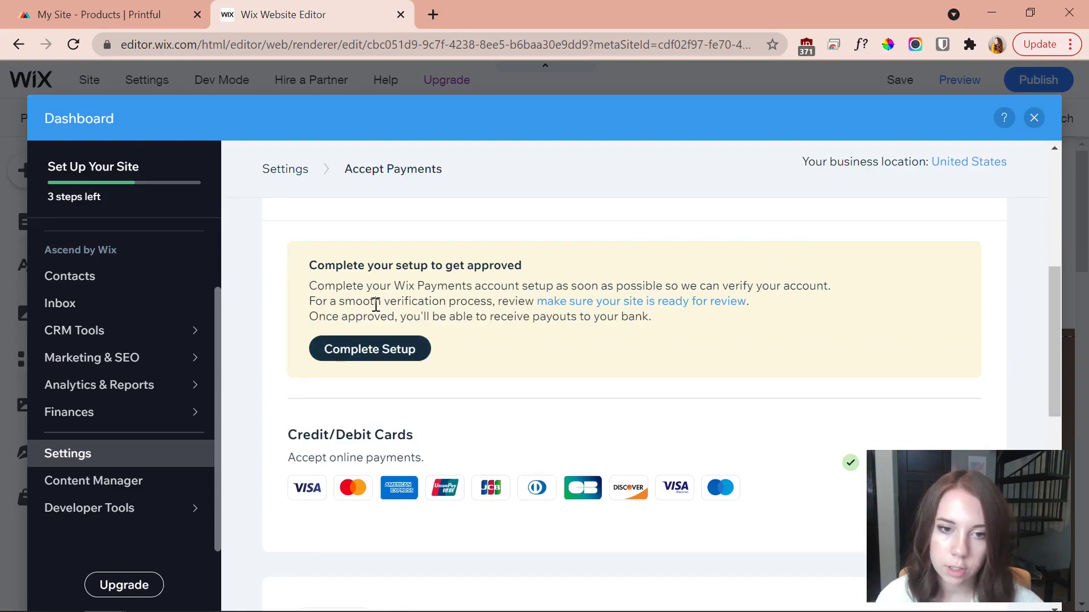
left_click(389, 347)
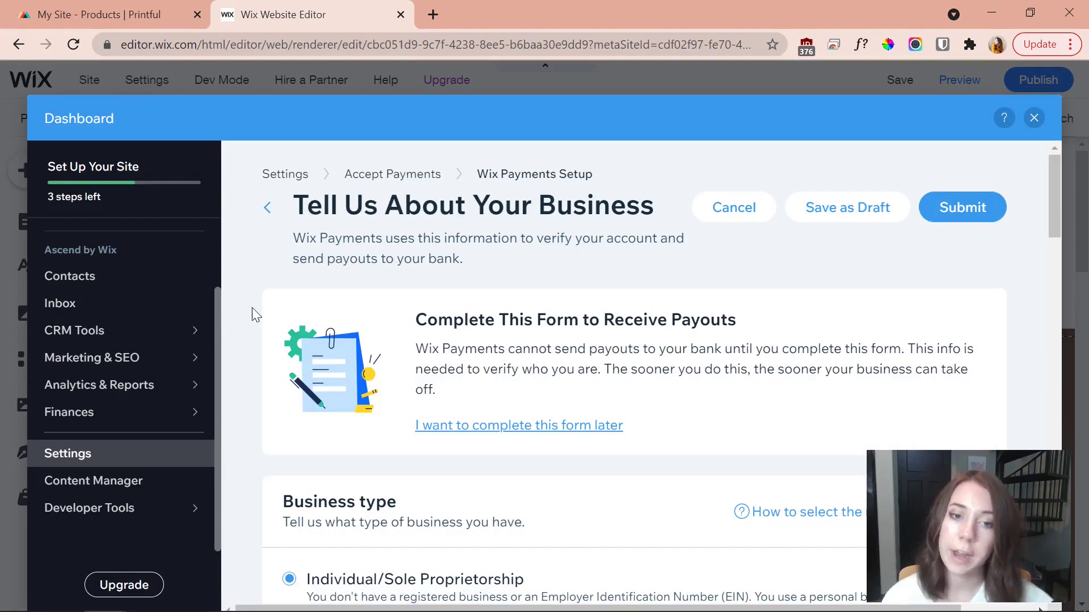
scroll(505, 357, "down", 10)
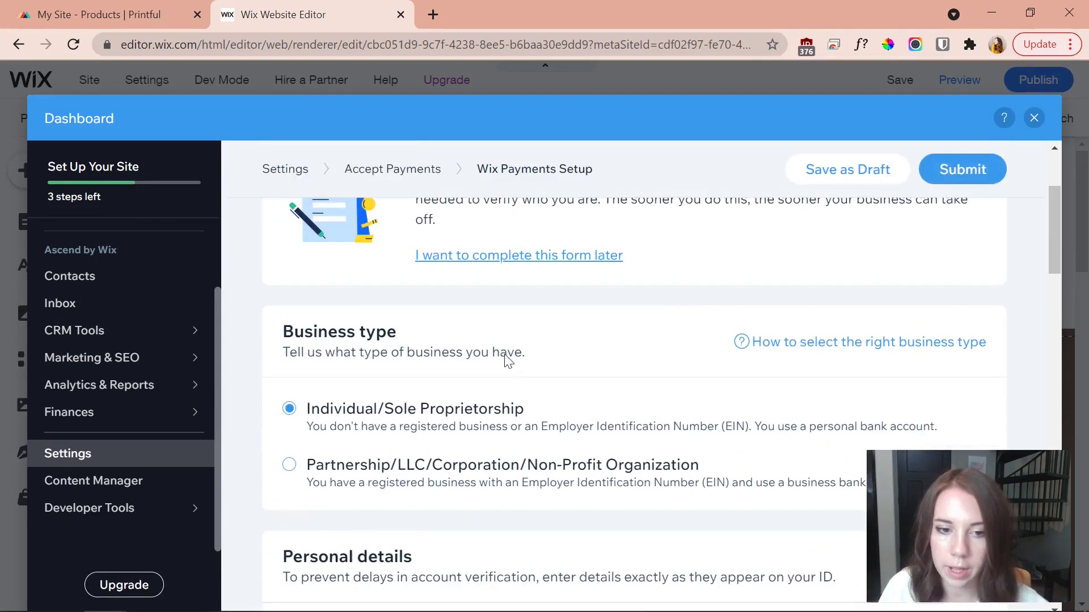
scroll(593, 467, "down", 8)
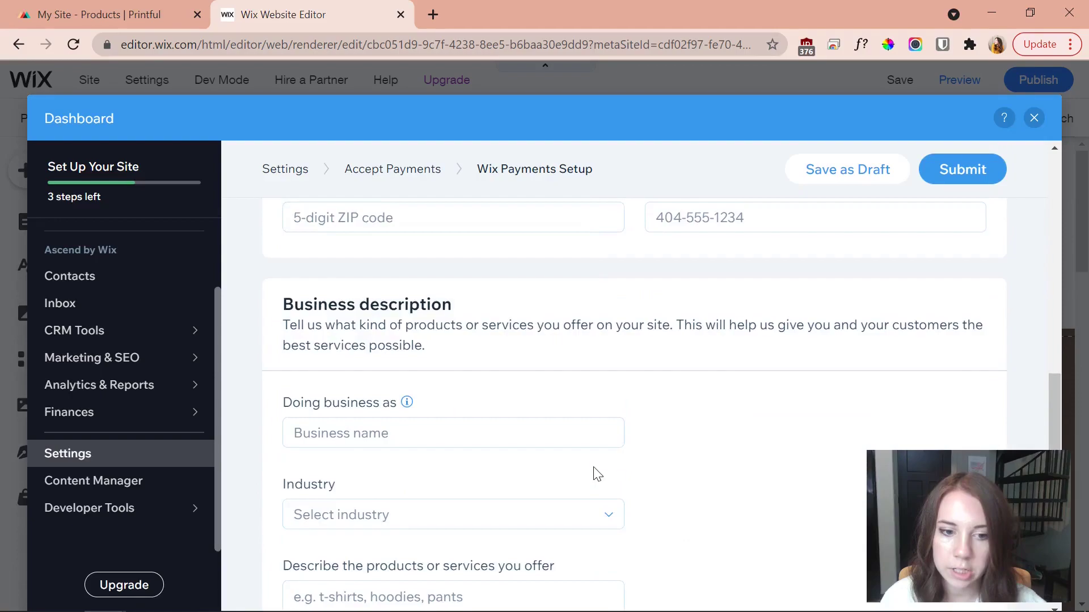
scroll(596, 468, "up", 7)
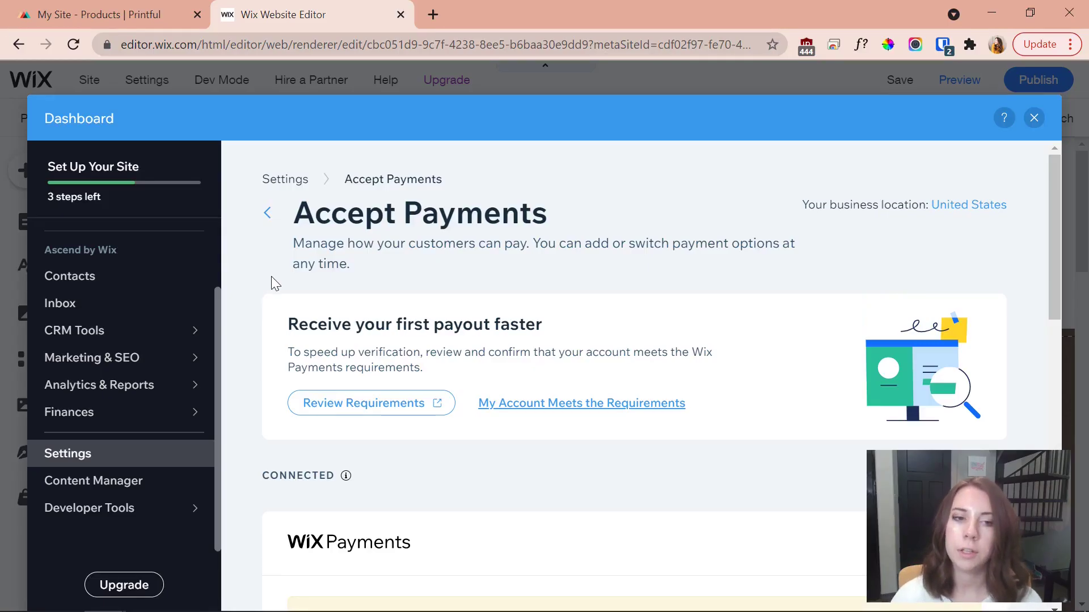
left_click(1033, 117)
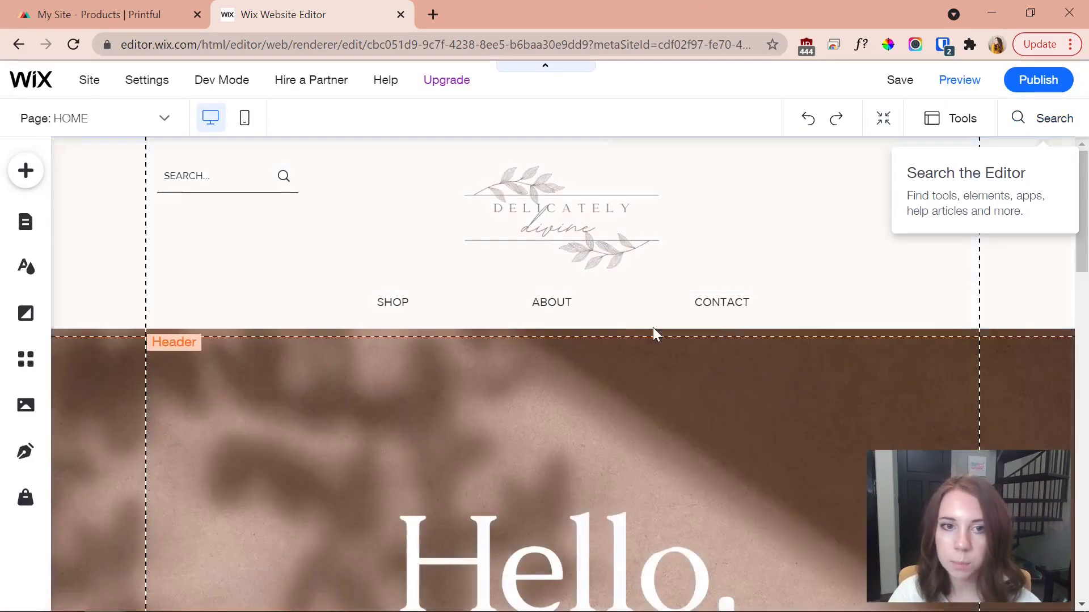
Search for the new domain delicatelydivine.com for the site and choose to get it.
mouse_move(432, 82)
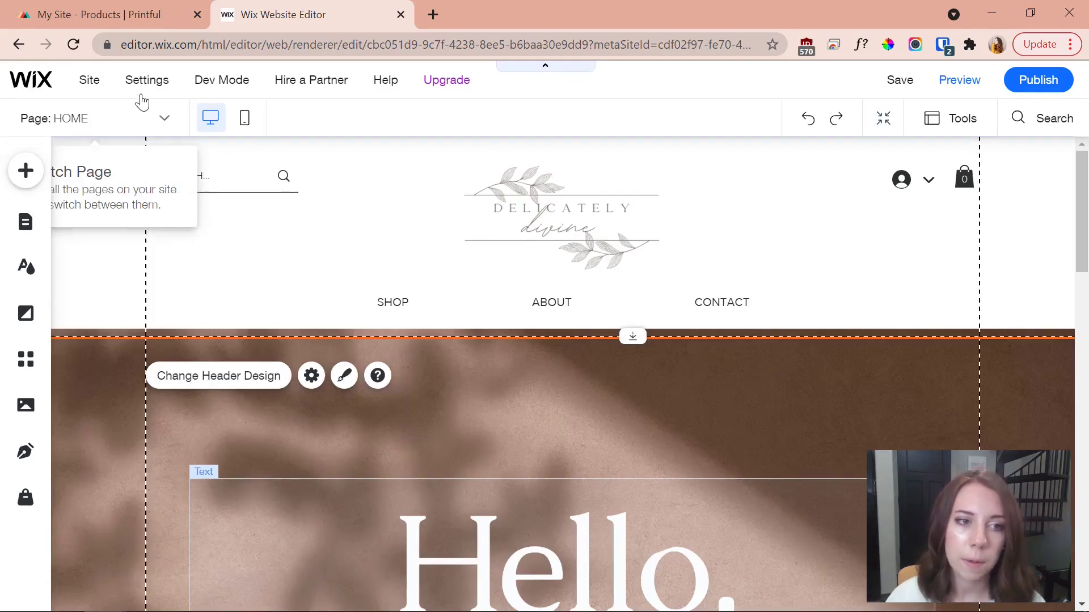
mouse_move(141, 92)
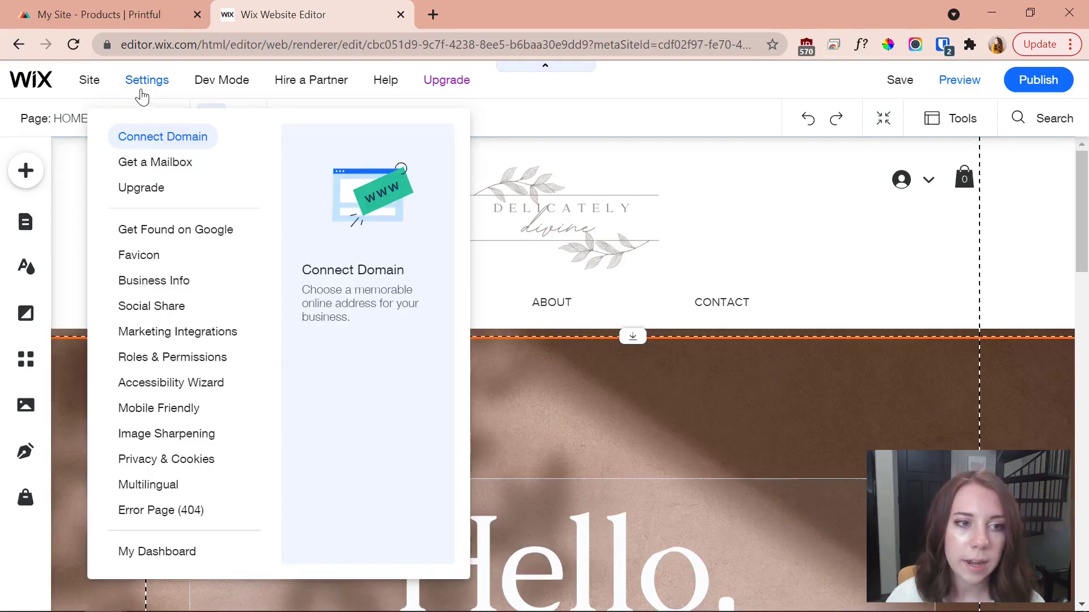
left_click(165, 139)
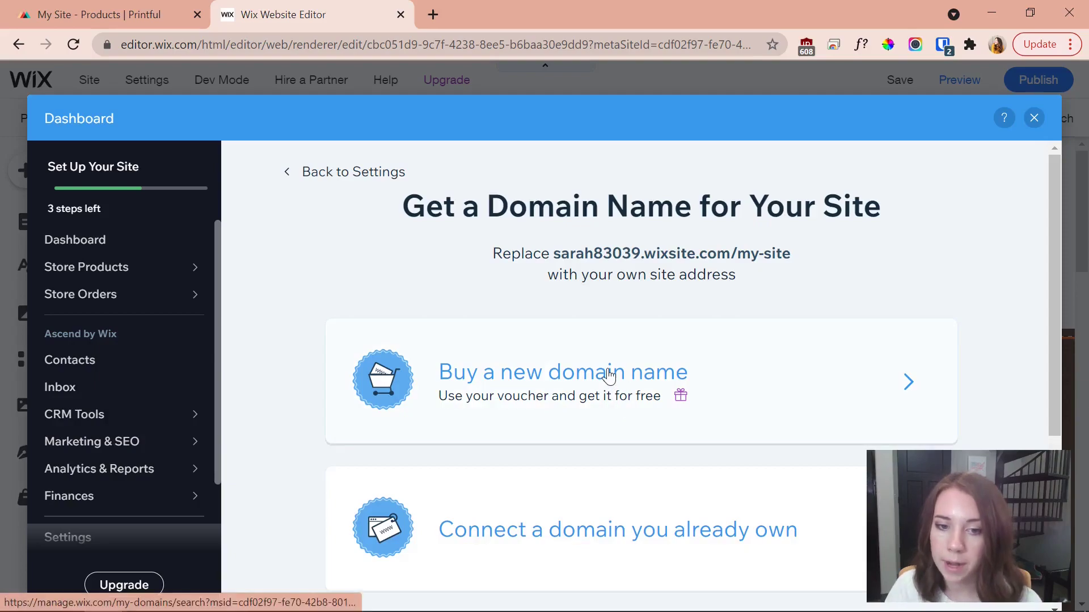
left_click(519, 395)
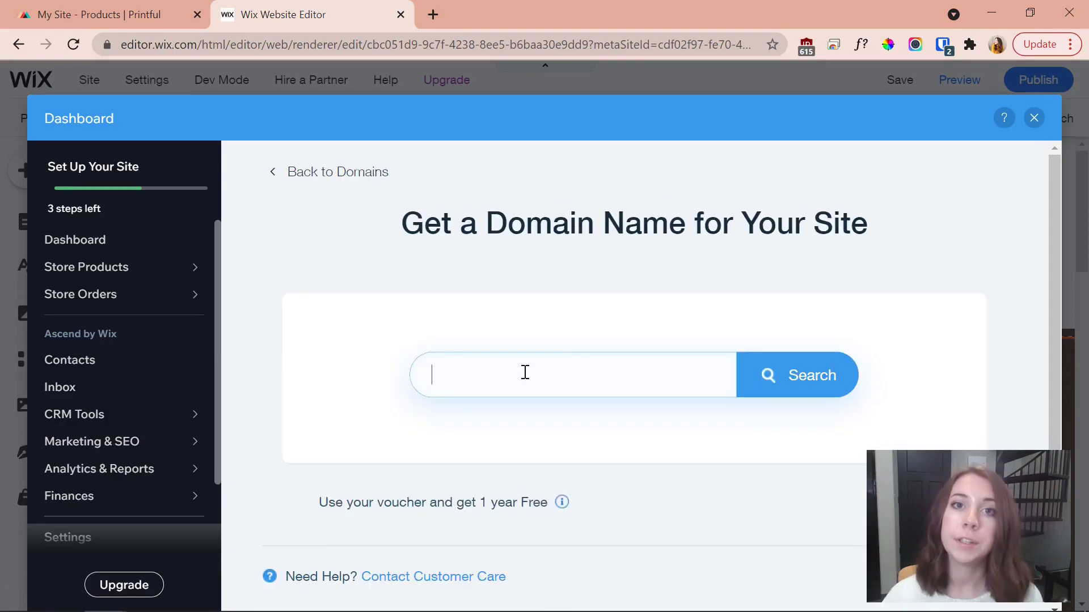
type("delicatel")
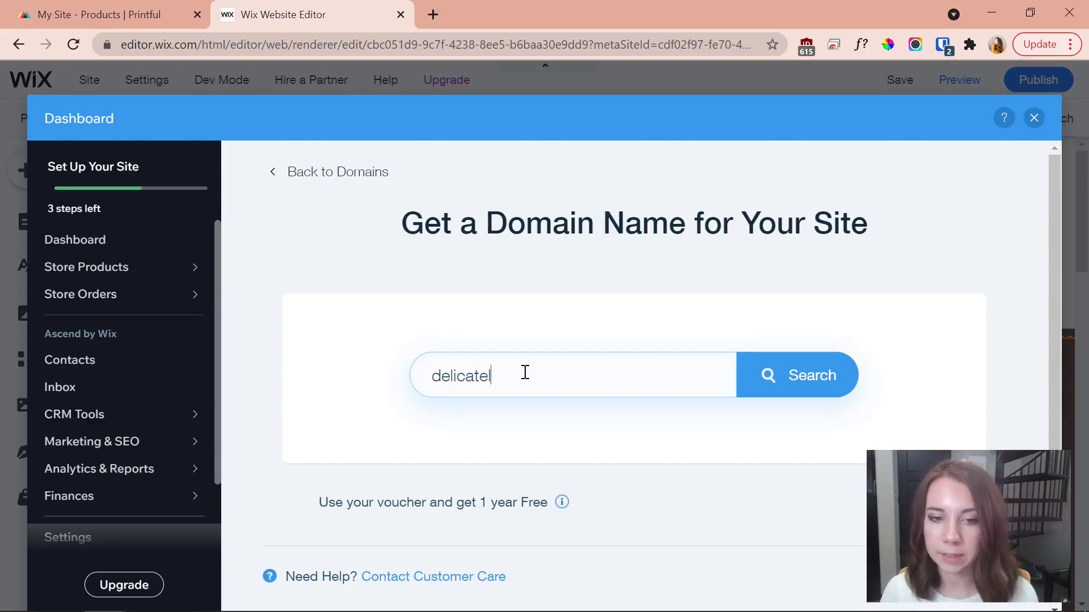
type("ydivine.com")
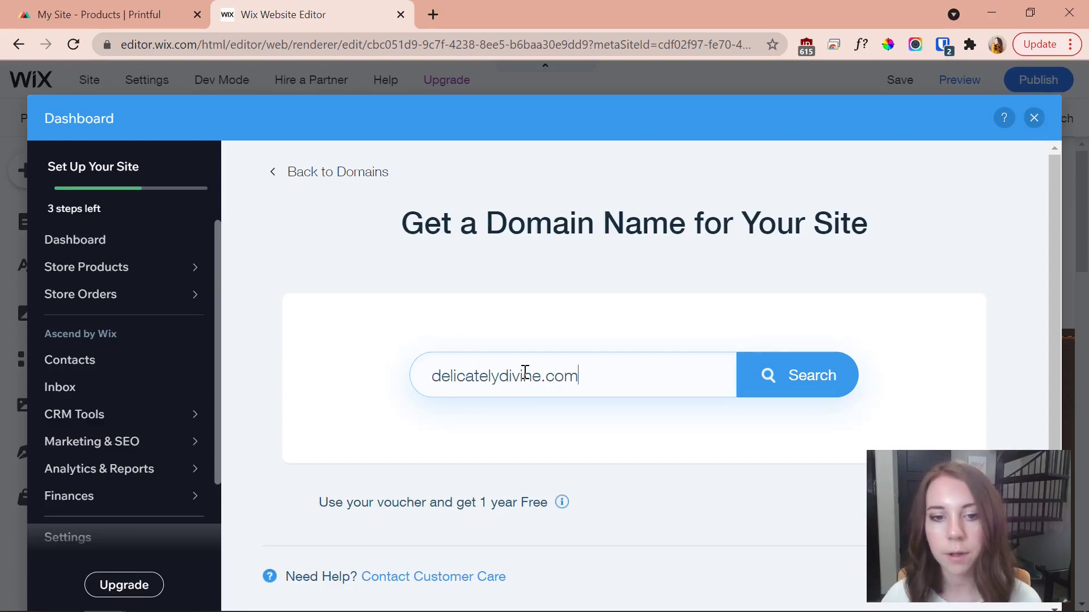
left_click(781, 372)
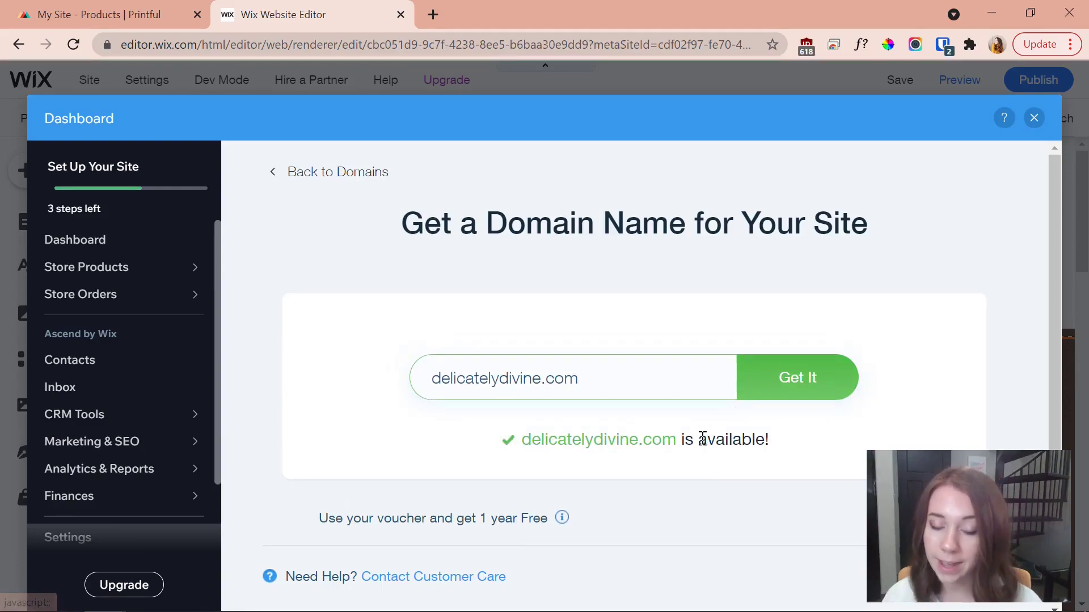
left_click(760, 377)
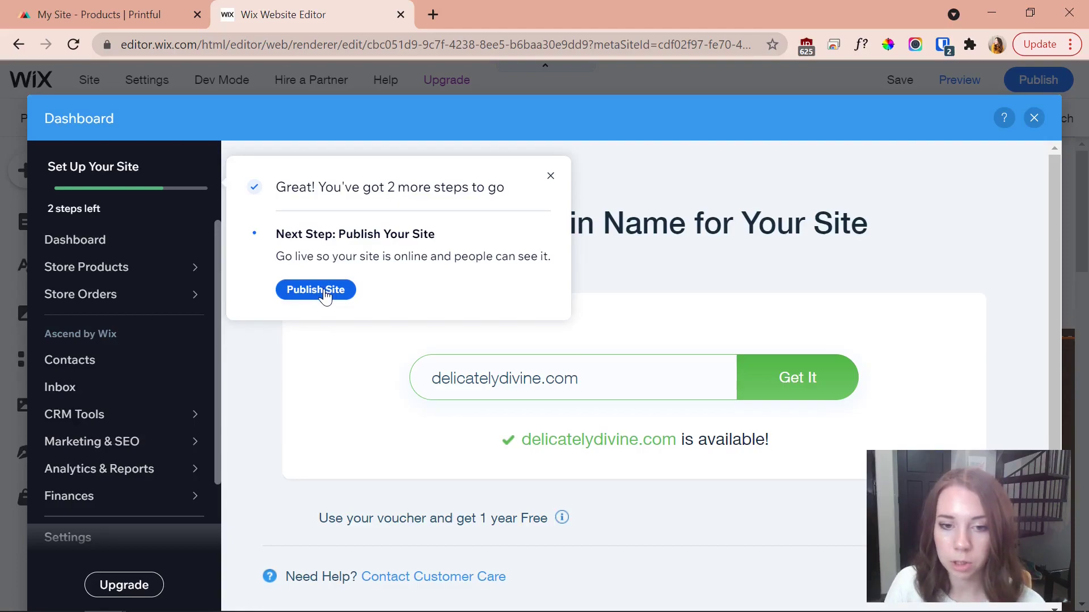
Publish the site and view the live version at delicatelydivine.com.
left_click(315, 289)
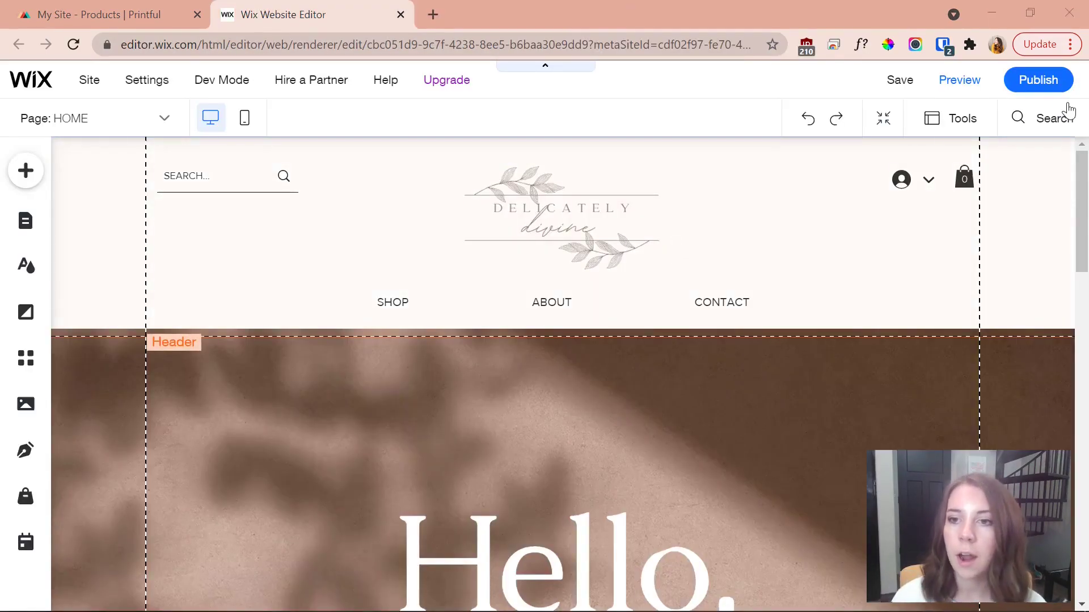
left_click(1037, 81)
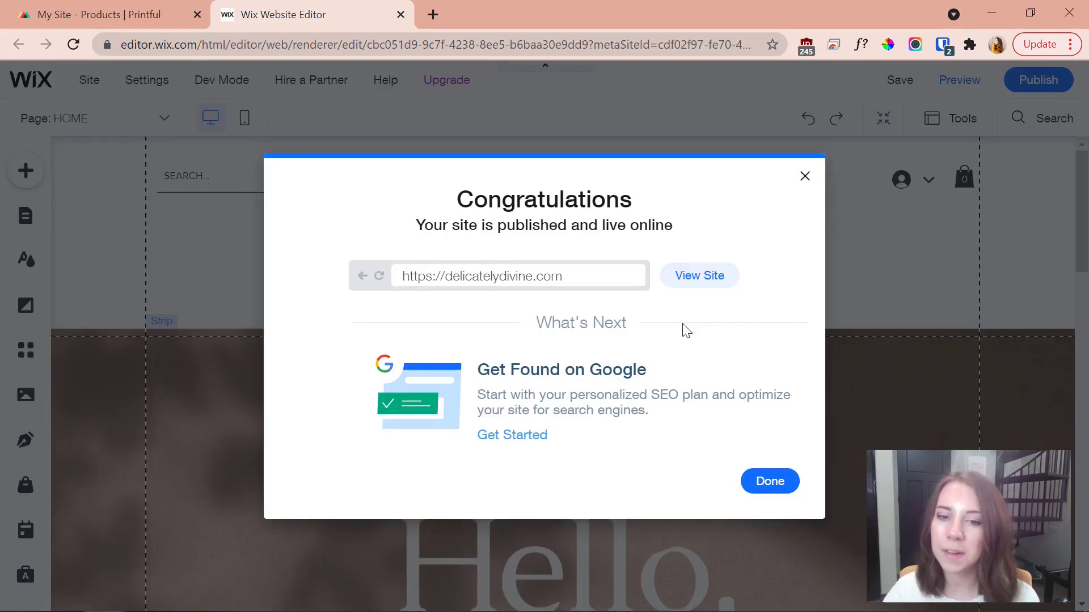
left_click(701, 284)
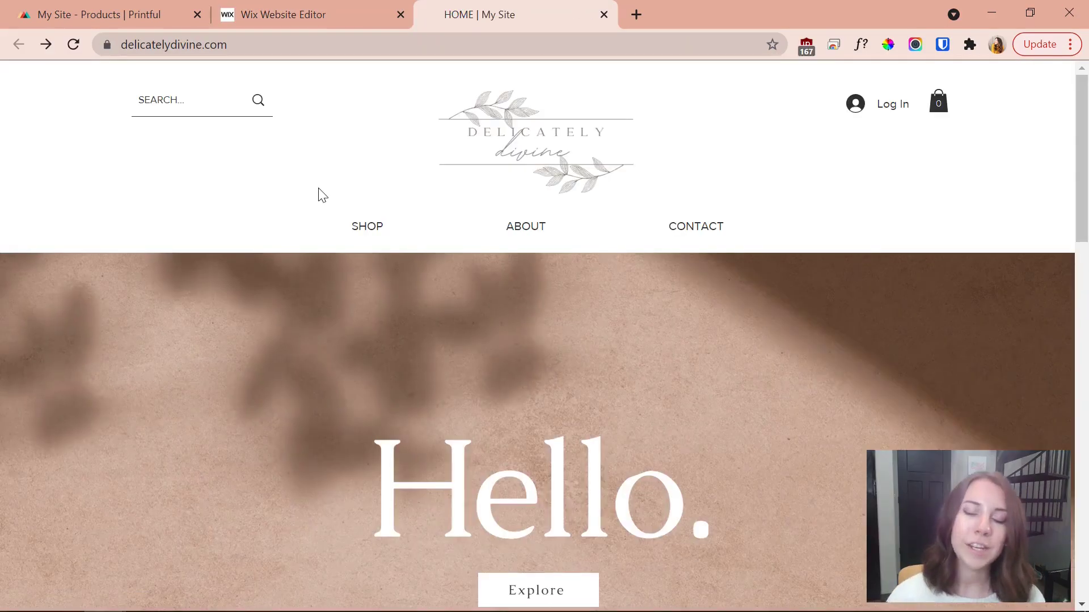
Look through the live home page from the hero banner to the featured items.
scroll(352, 272, "down", 2)
scroll(356, 267, "down", 10)
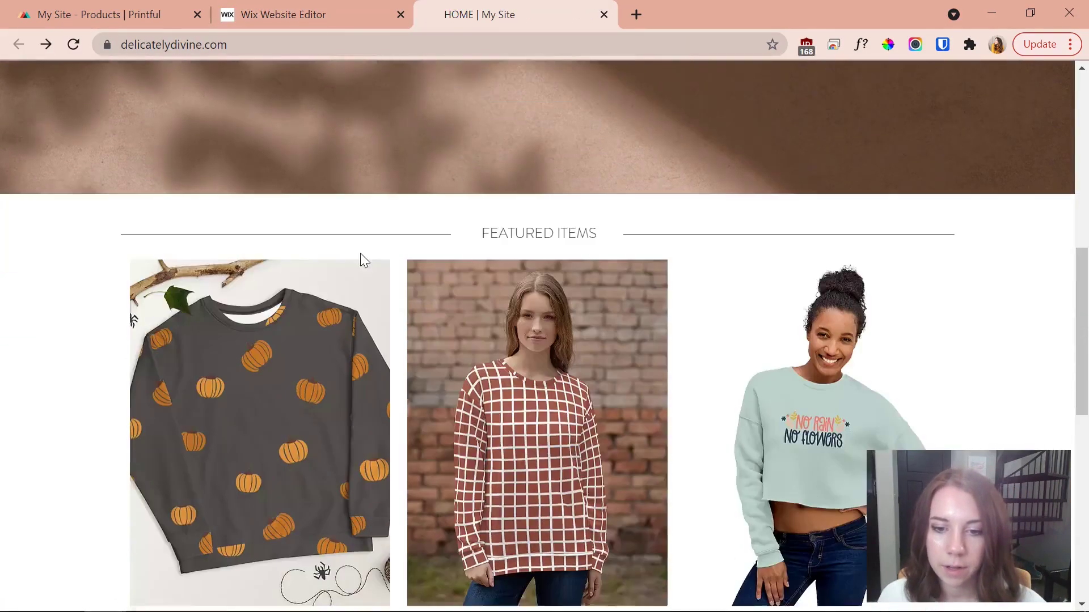
scroll(360, 258, "down", 3)
scroll(360, 260, "up", 7)
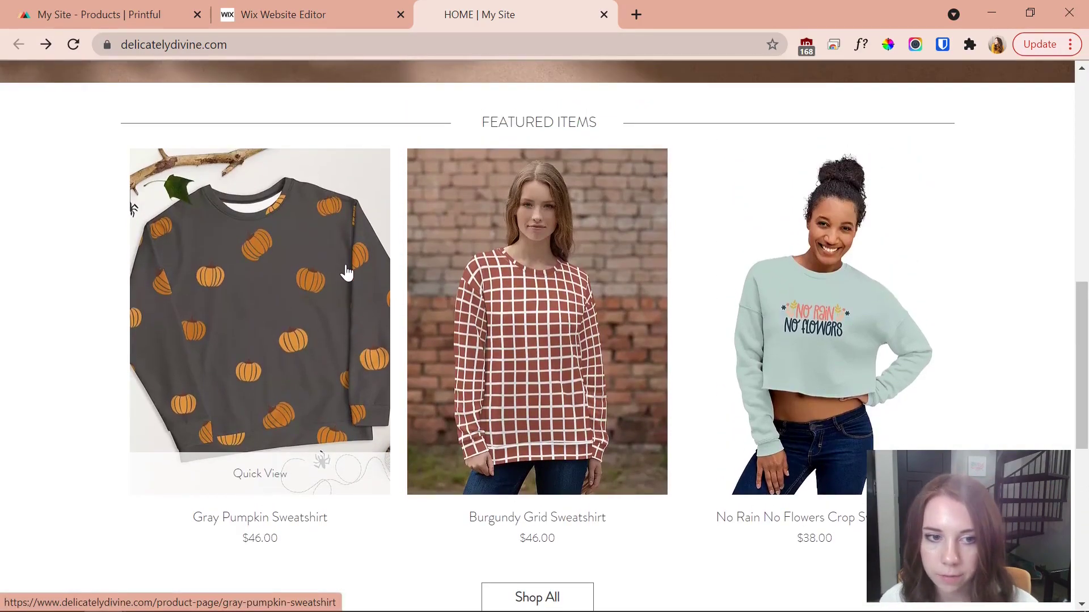
Open the Gray Pumpkin Sweatshirt product page on the live site and review its photo, purchase options and description.
left_click(342, 265)
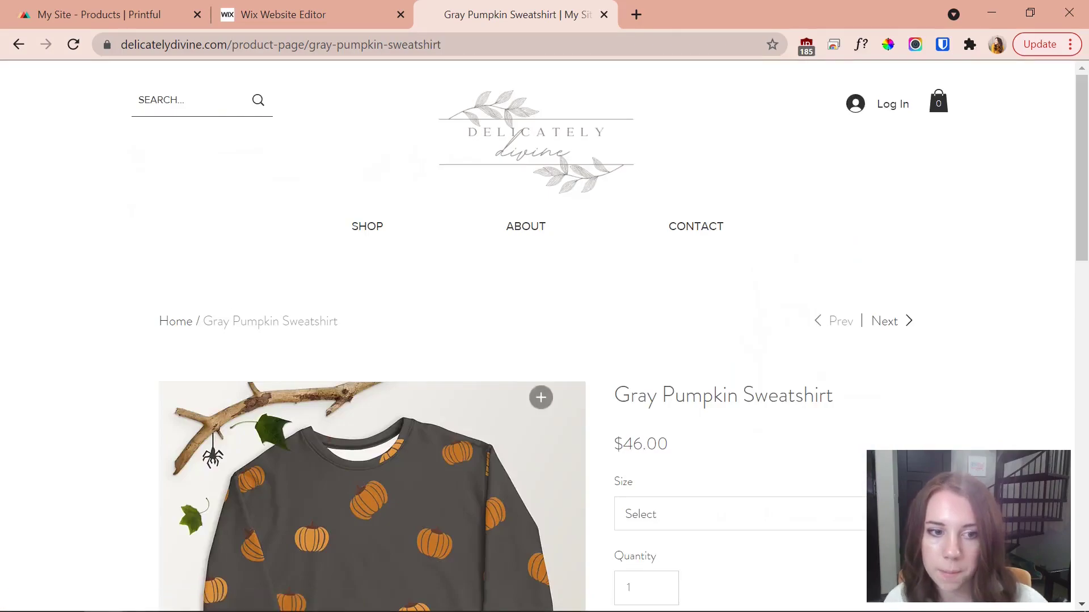
scroll(482, 306, "down", 2)
scroll(491, 293, "down", 6)
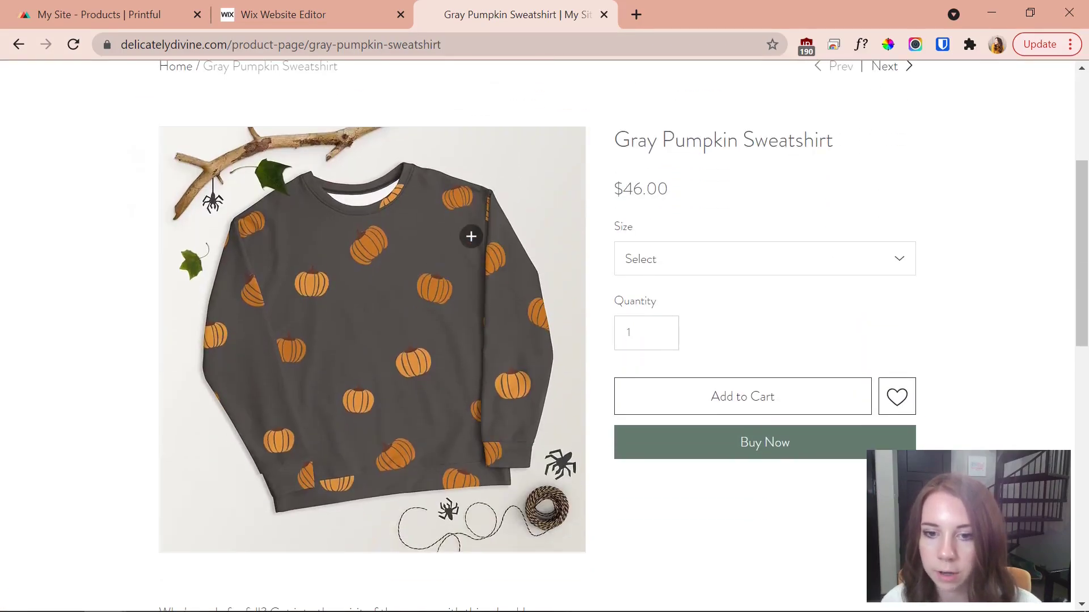
scroll(286, 357, "down", 2)
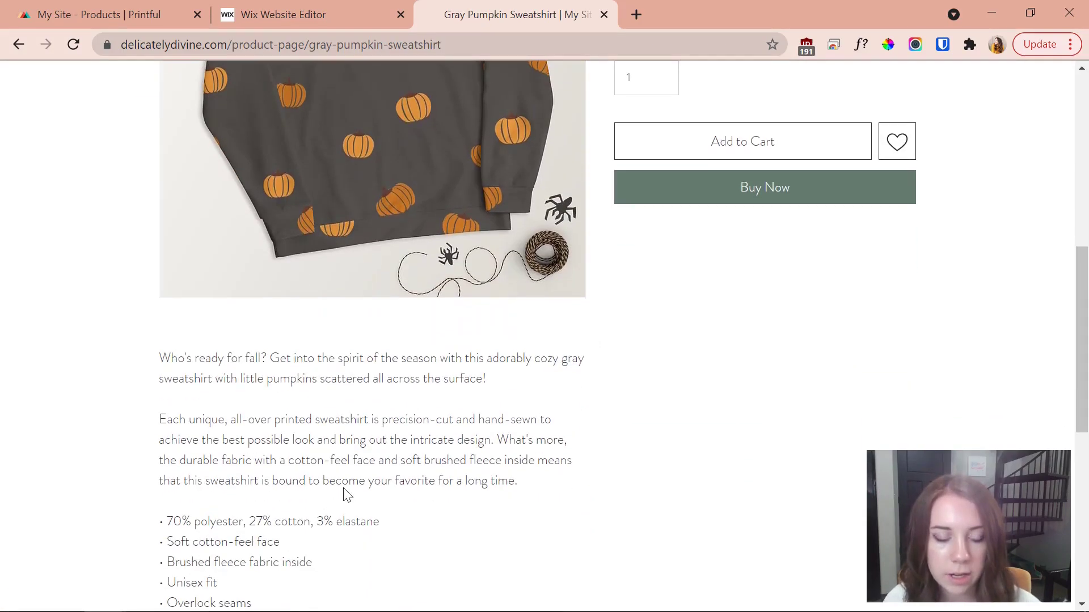
scroll(348, 494, "down", 2)
scroll(352, 473, "down", 2)
scroll(357, 461, "up", 12)
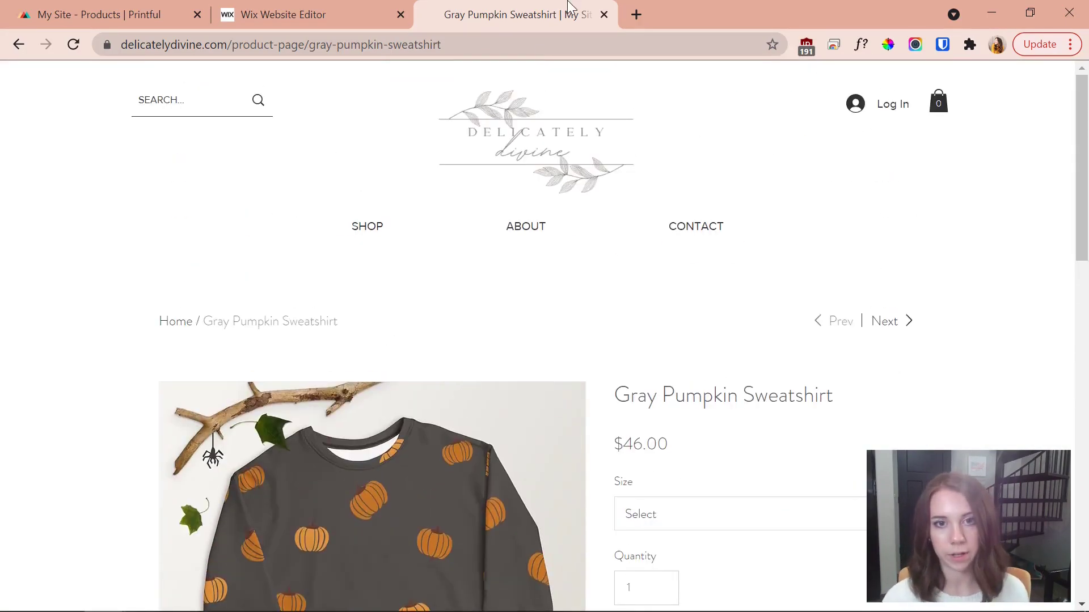
Switch back to the Wix editor, open the mobile version of the site and check the home page layout down to the footer.
left_click(316, 8)
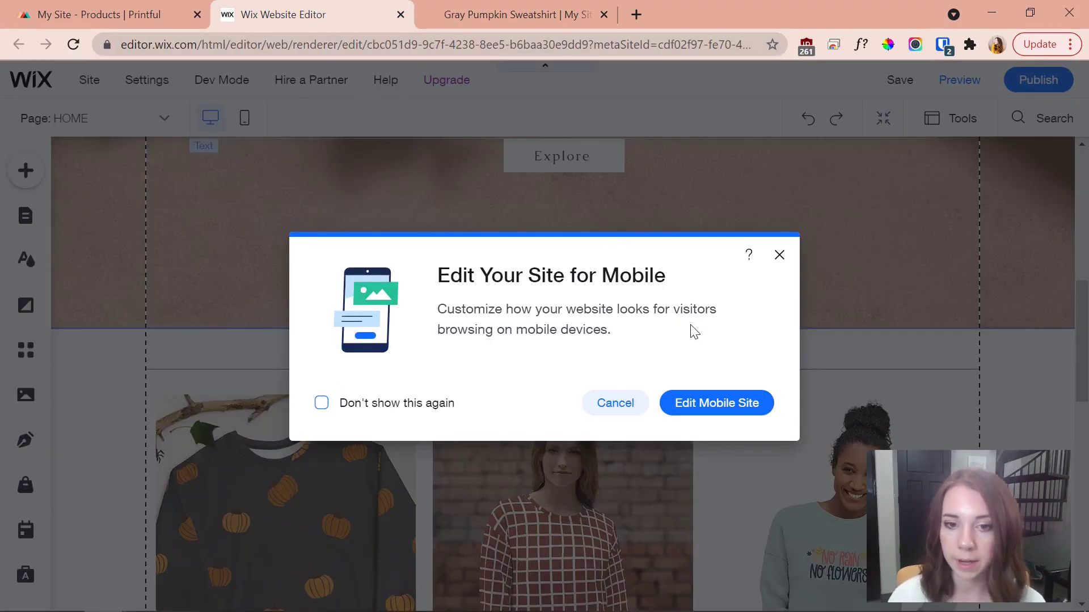
left_click(692, 401)
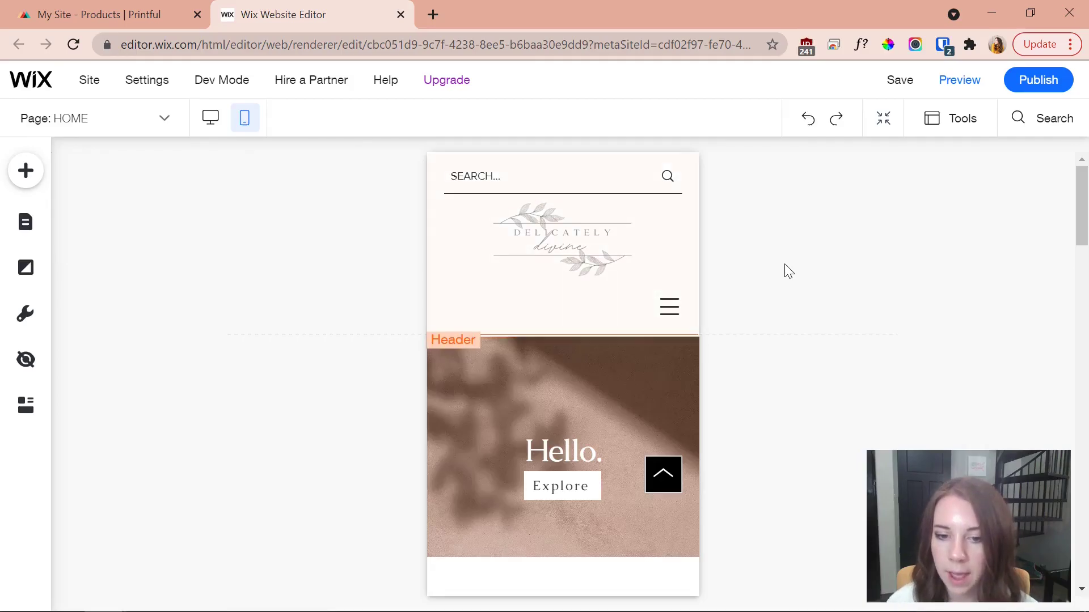
scroll(784, 264, "down", 5)
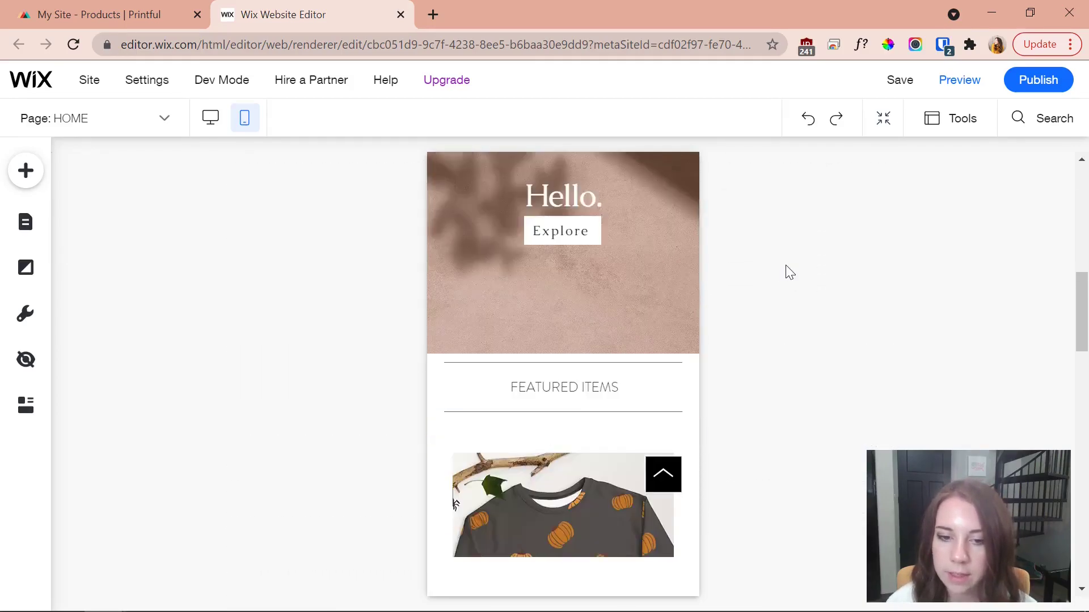
scroll(790, 272, "down", 20)
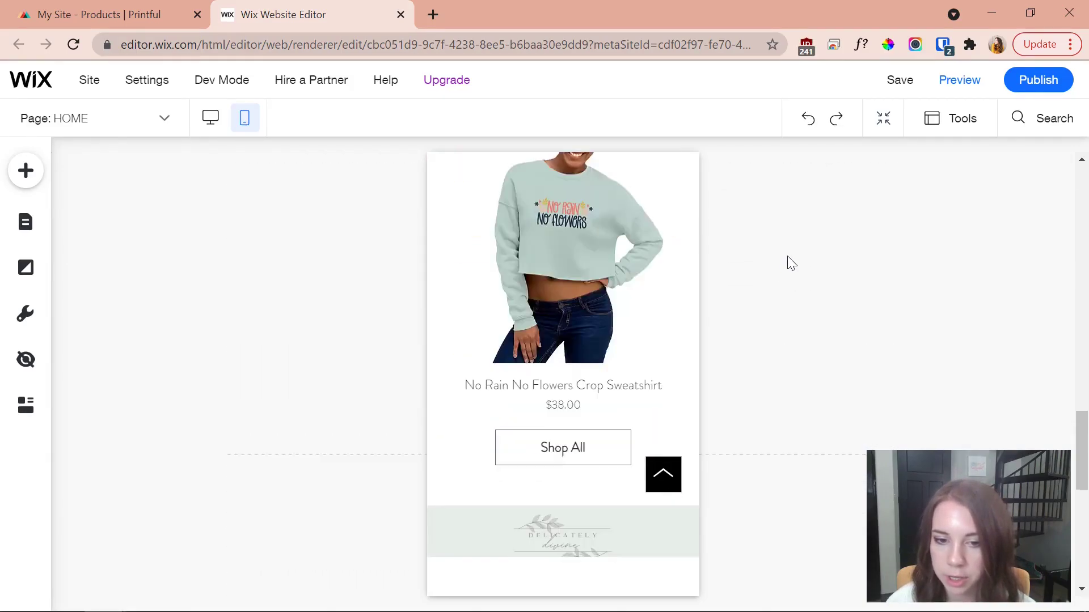
scroll(791, 262, "down", 5)
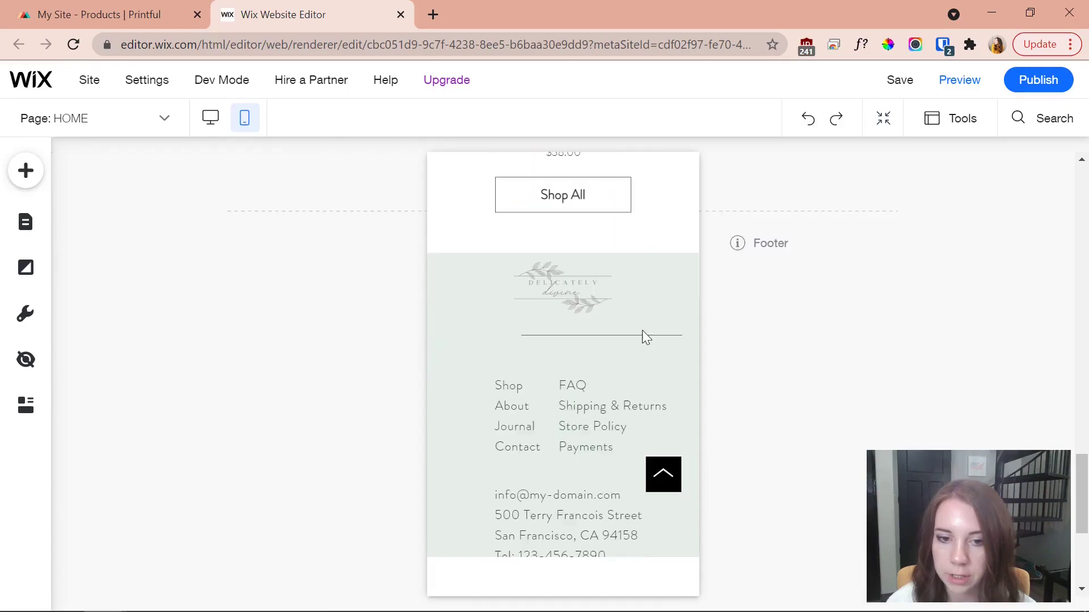
Extend the divider line below the footer logo leftward so it spans nearly the full mobile page width, and save the site.
left_click(593, 336)
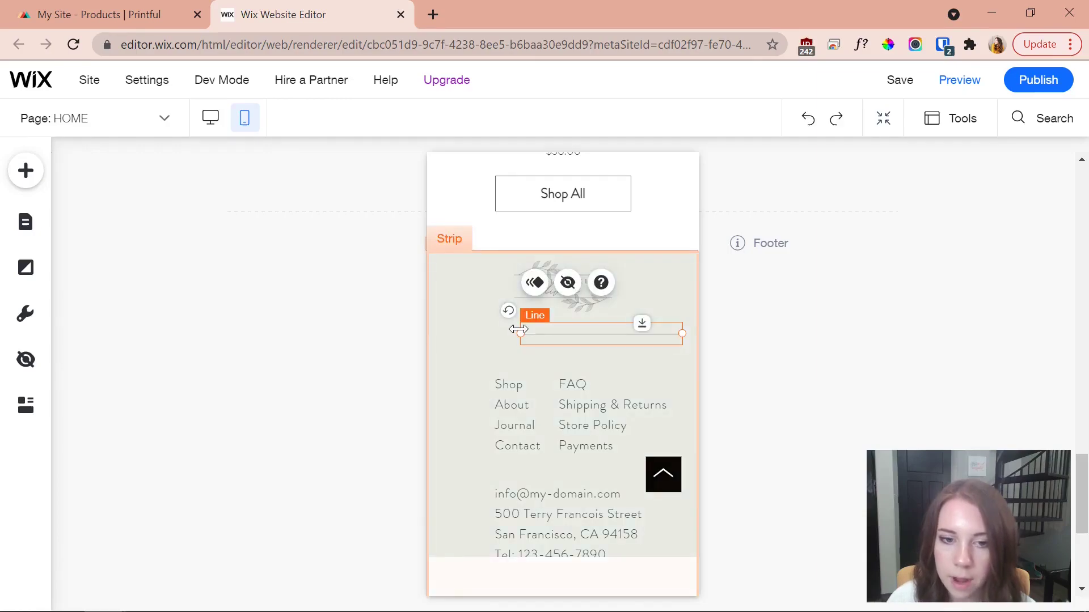
left_click_drag(519, 330, 445, 333)
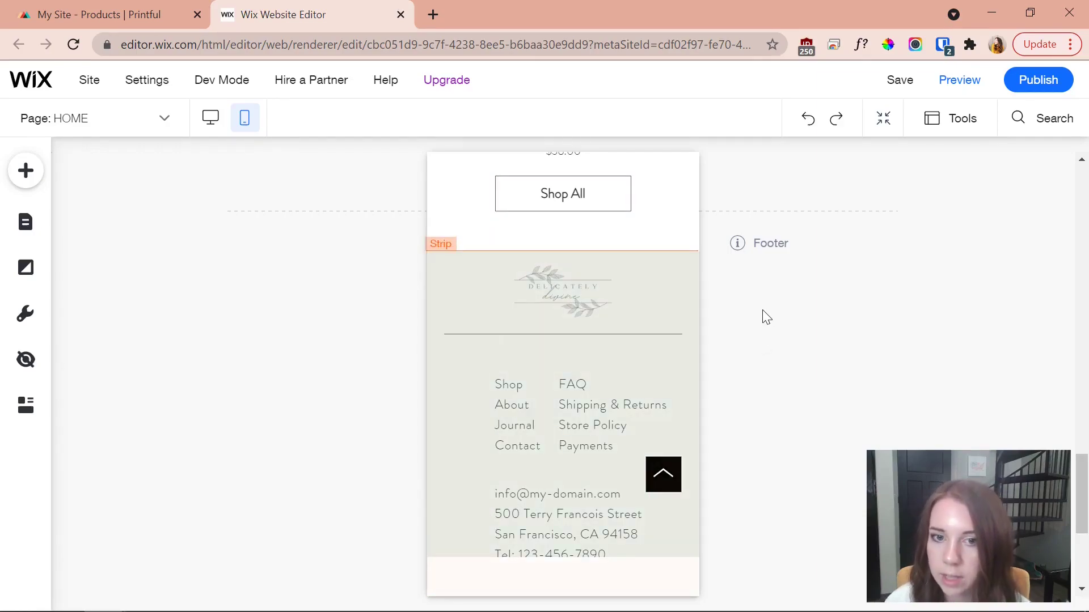
mouse_move(912, 84)
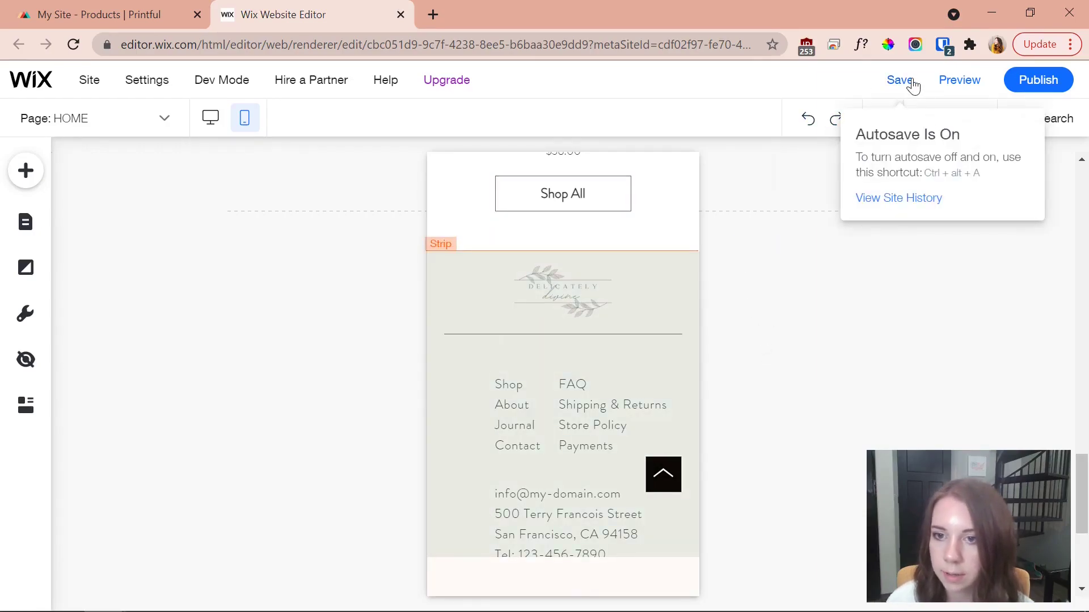
left_click(908, 85)
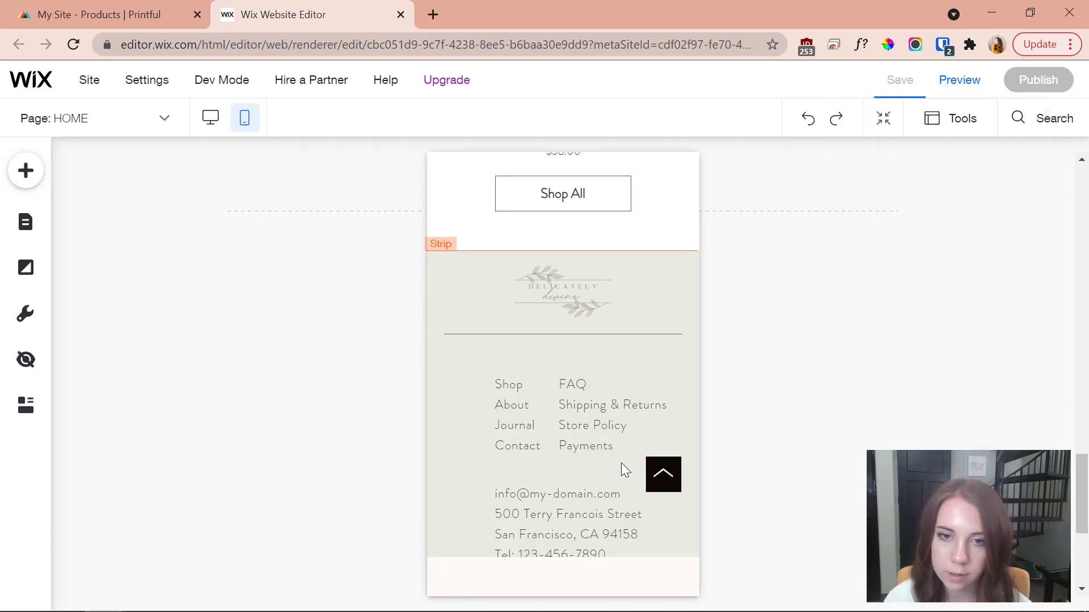